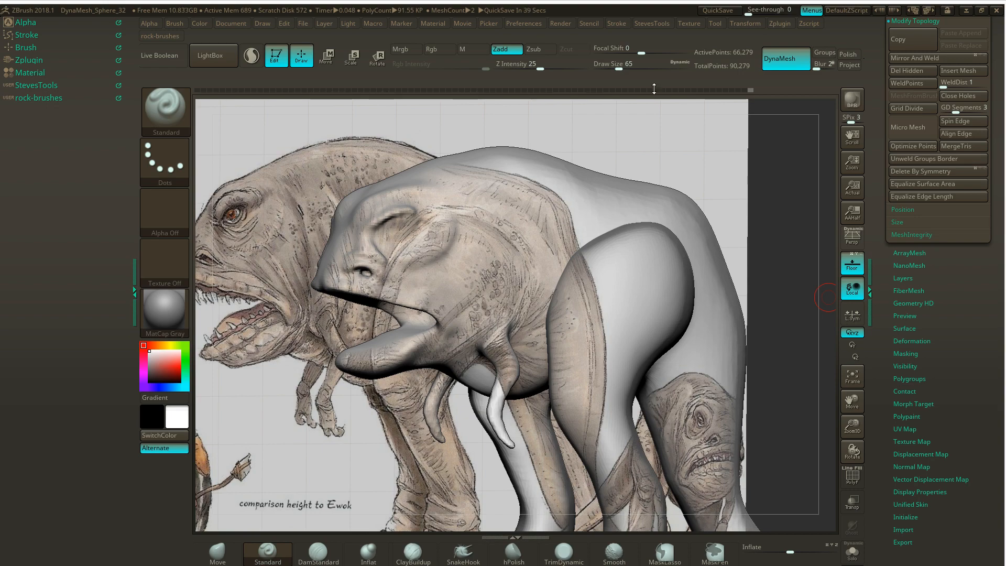
- Compare the creature model with the reference drawing from the side and from an angled front view
left_click_drag(740, 182, 576, 195)
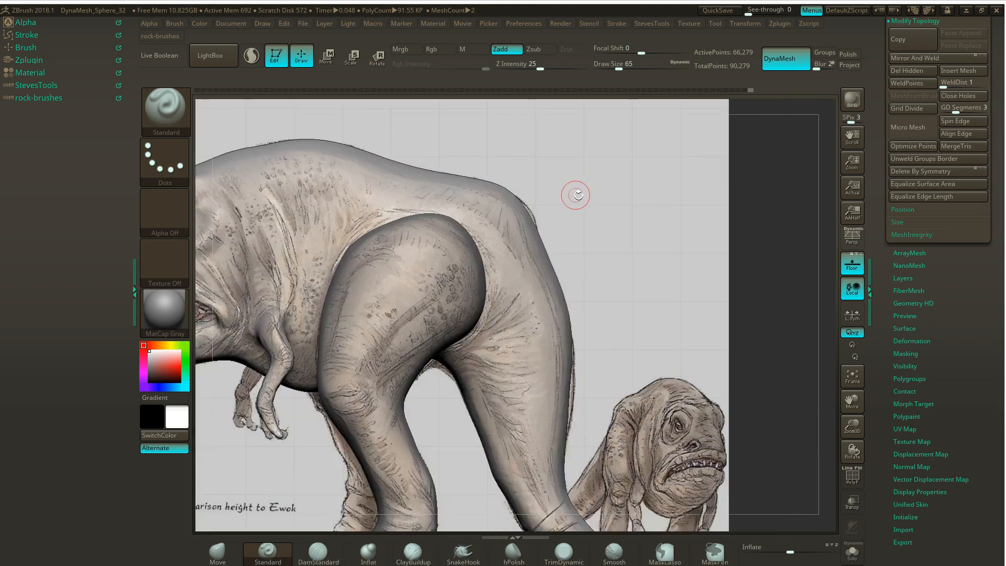
mouse_move(670, 196)
left_mouse_down("alt")
mouse_move(747, 193)
mouse_move(686, 200)
mouse_move(733, 206)
mouse_move(626, 209)
left_mouse_up("alt")
left_click_drag(356, 296, 272, 300, "alt")
mouse_move(677, 220)
left_mouse_down()
mouse_move(668, 217)
mouse_move(685, 207)
left_mouse_up()
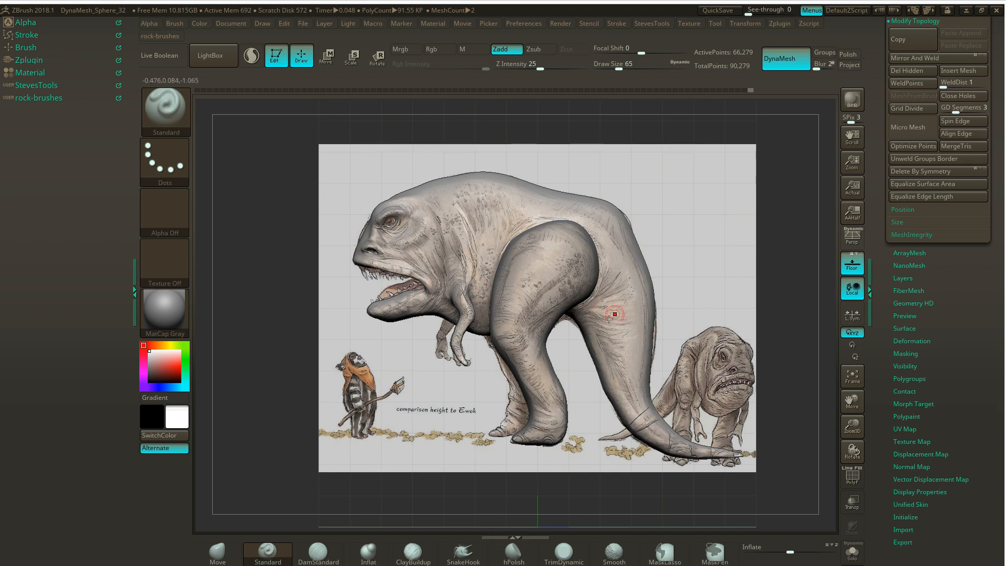
mouse_move(779, 240)
left_mouse_down()
mouse_move(788, 241)
mouse_move(776, 245)
left_mouse_up()
mouse_move(674, 262)
left_mouse_down()
mouse_move(649, 259)
mouse_move(706, 246)
mouse_move(607, 259)
left_mouse_up()
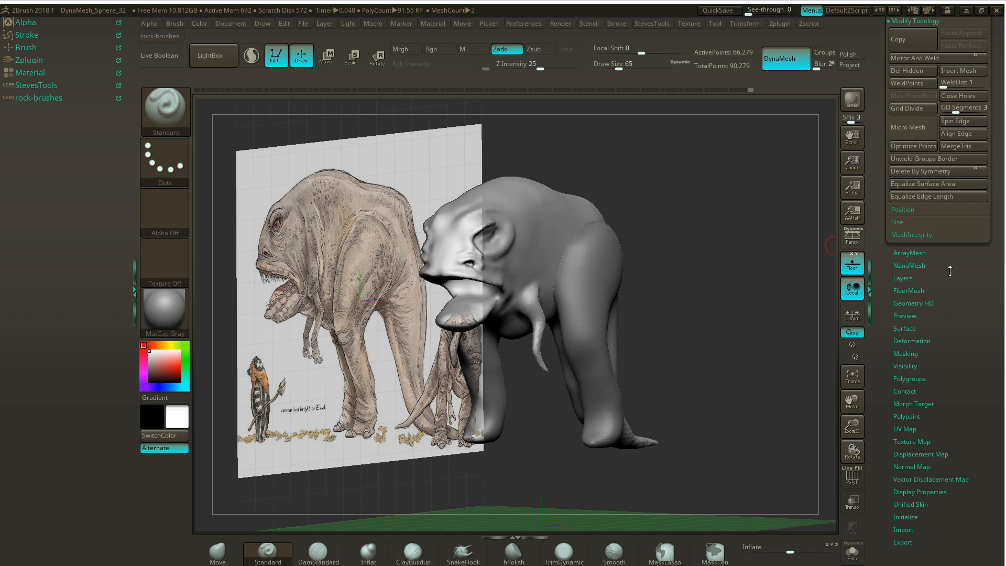
- Merge the legs subtool down into the creature body and remesh the combined model with DynaMesh
left_click_drag(950, 271, 935, 384)
left_click(932, 194)
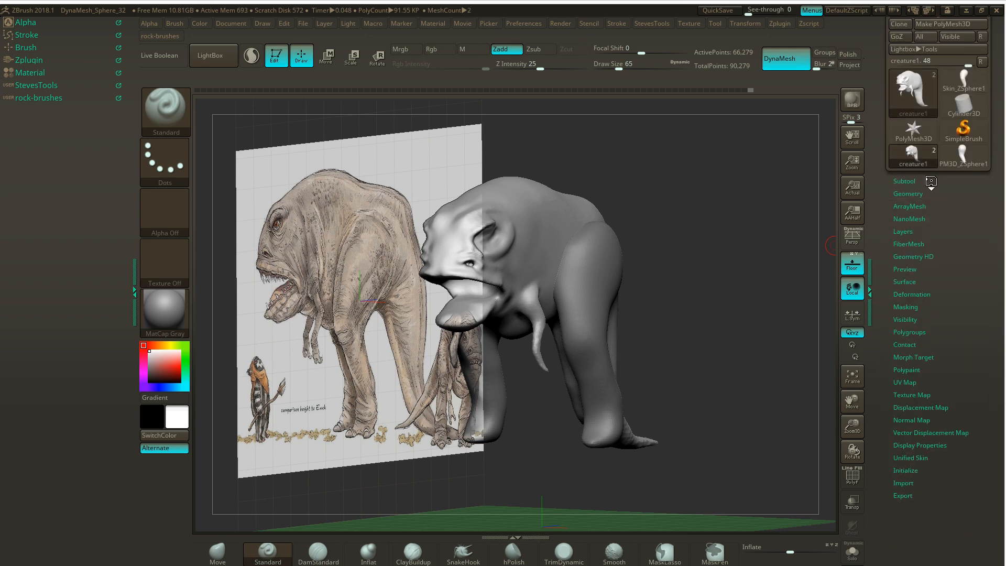
left_click(931, 181)
left_click_drag(996, 221, 990, 199)
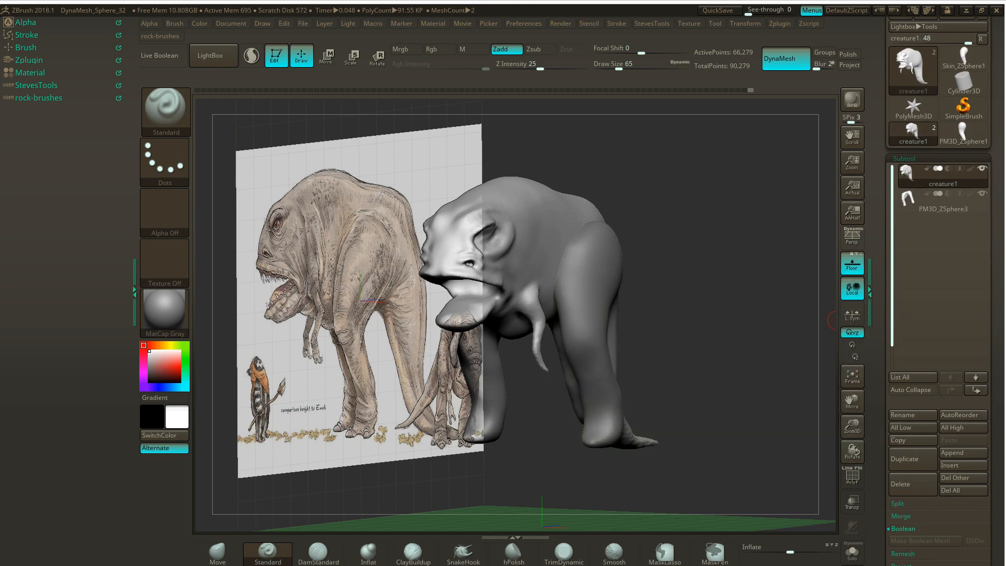
left_click_drag(998, 418, 997, 337)
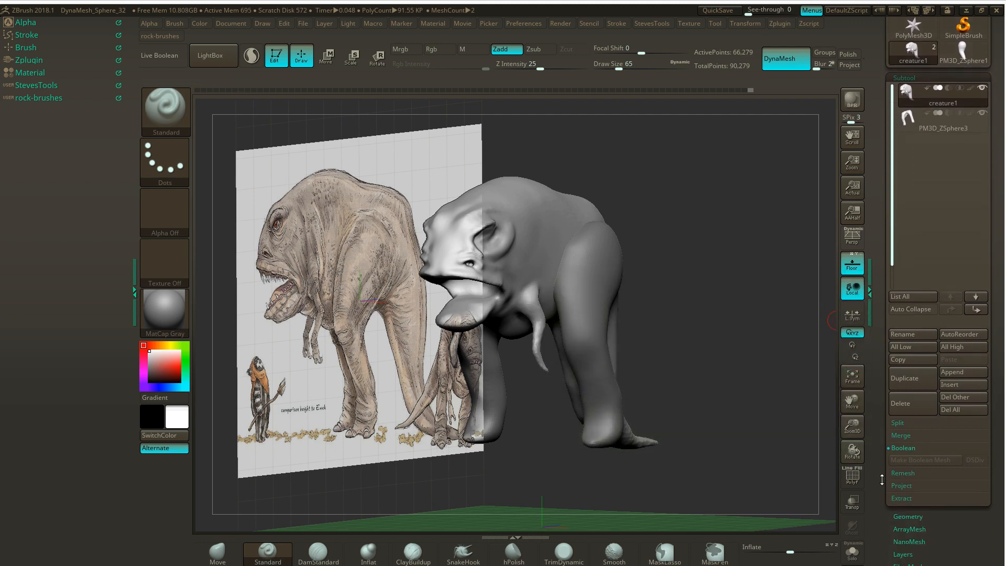
left_click(913, 450)
left_click(901, 435)
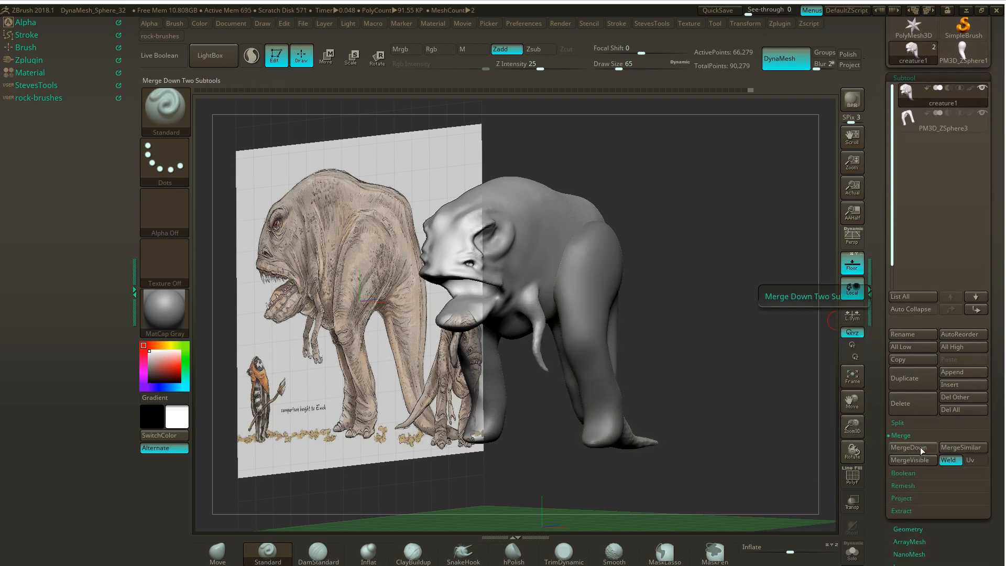
left_click(910, 448)
left_click(874, 470)
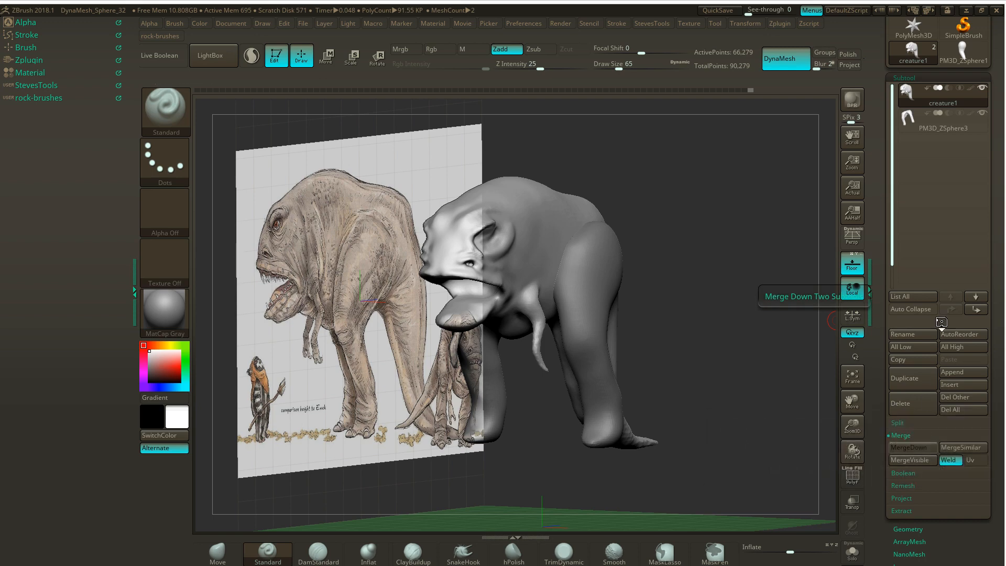
mouse_move(661, 272)
left_mouse_down()
mouse_move(673, 274)
mouse_move(665, 275)
left_mouse_up()
left_click_drag(677, 198, 710, 279, "ctrl")
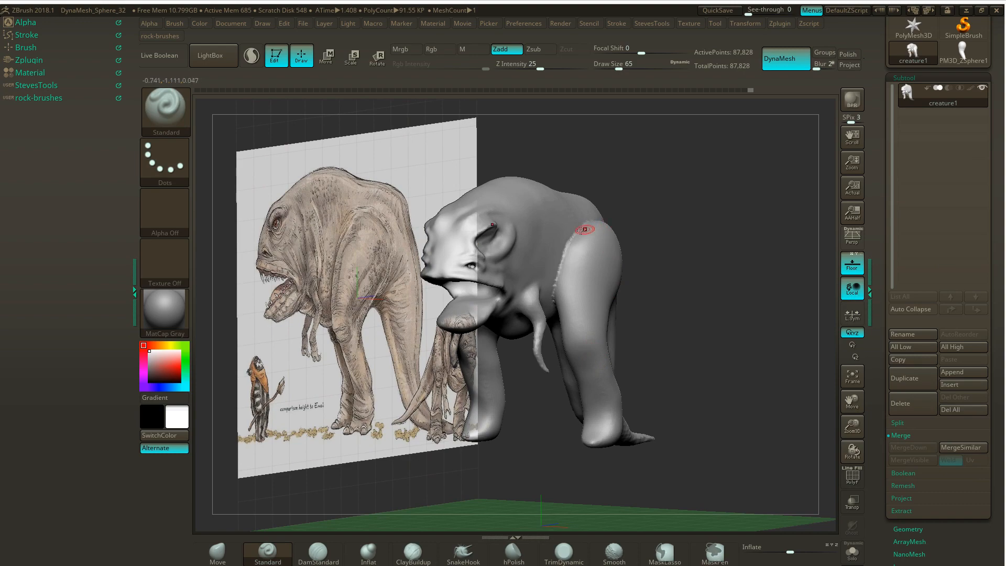
- Smooth the jagged seams where the legs join the body, along the flank and across the belly underneath
mouse_move(692, 207)
left_mouse_down()
mouse_move(733, 210)
mouse_move(658, 213)
mouse_move(765, 233)
mouse_move(714, 202)
mouse_move(768, 196)
mouse_move(755, 202)
left_mouse_up()
key("shift")
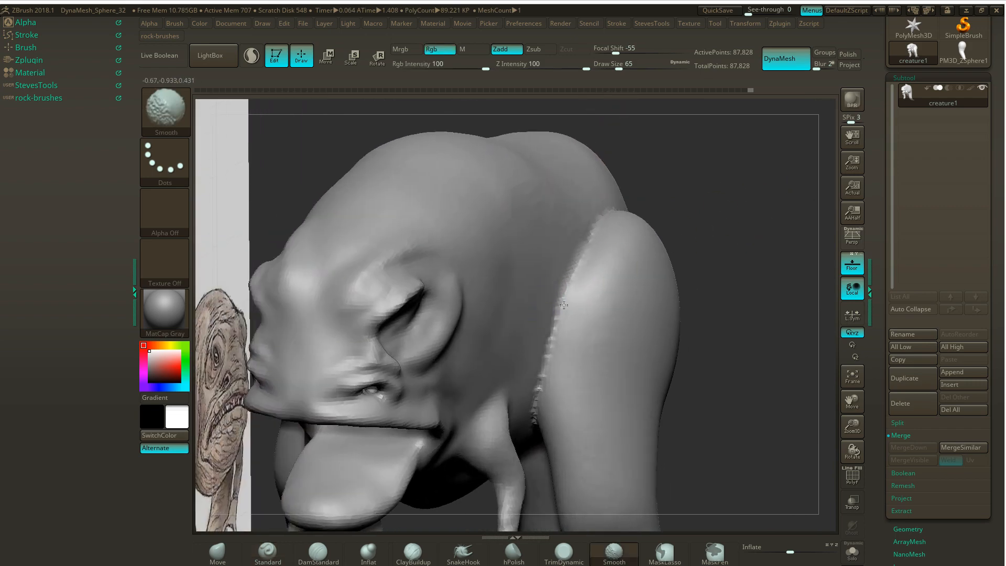
left_click_drag(544, 352, 523, 422, "shift")
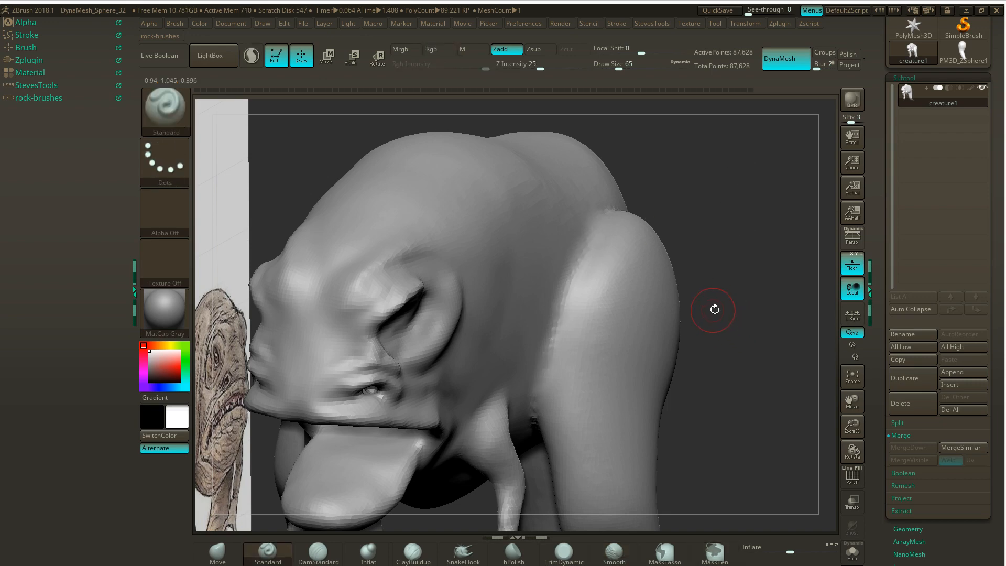
mouse_move(715, 306)
left_mouse_down()
mouse_move(706, 167)
mouse_move(634, 262)
left_mouse_up()
key("shift")
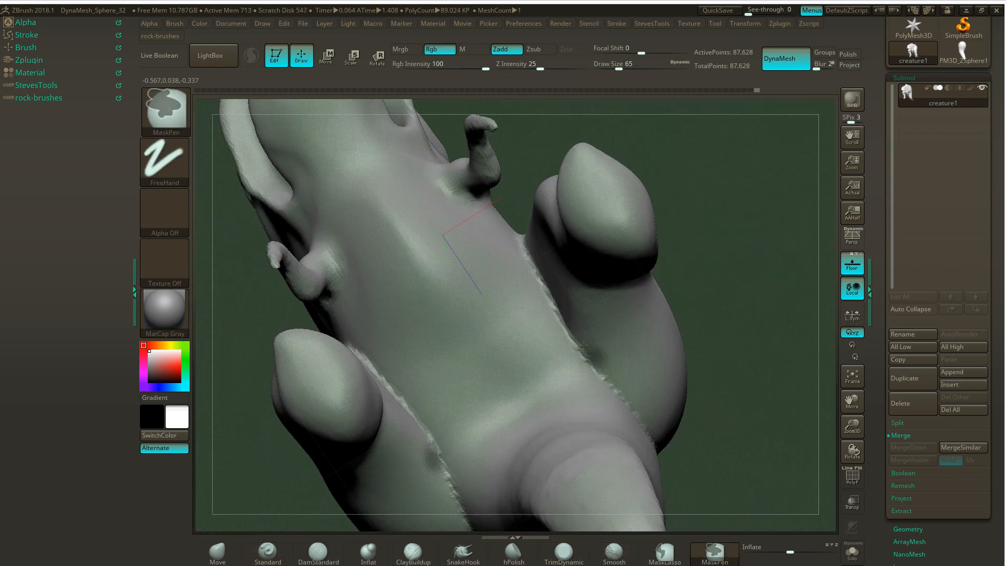
mouse_move(575, 335)
left_mouse_down("shift")
mouse_move(532, 259)
mouse_move(577, 361)
left_mouse_up("shift")
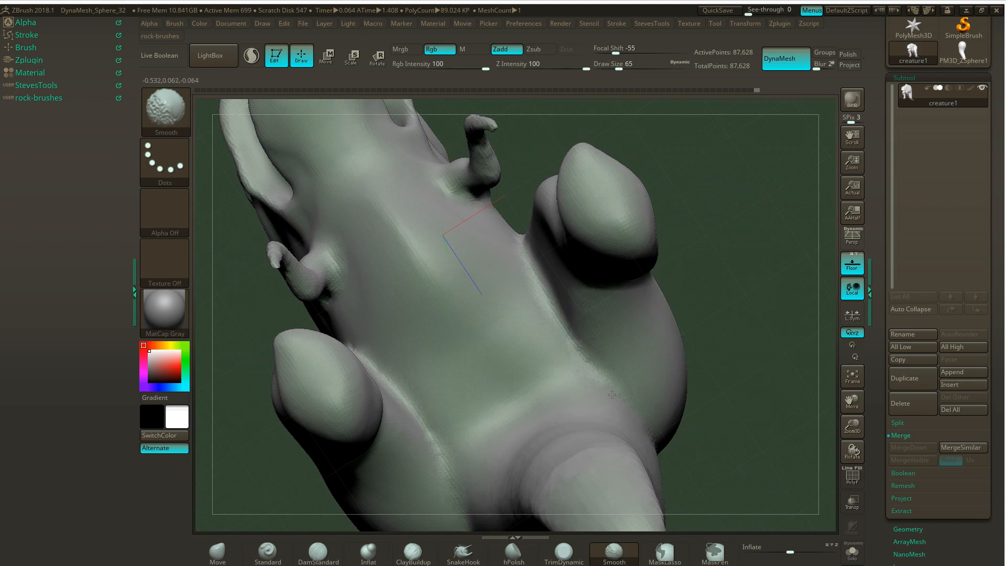
left_click_drag(730, 206, 703, 318)
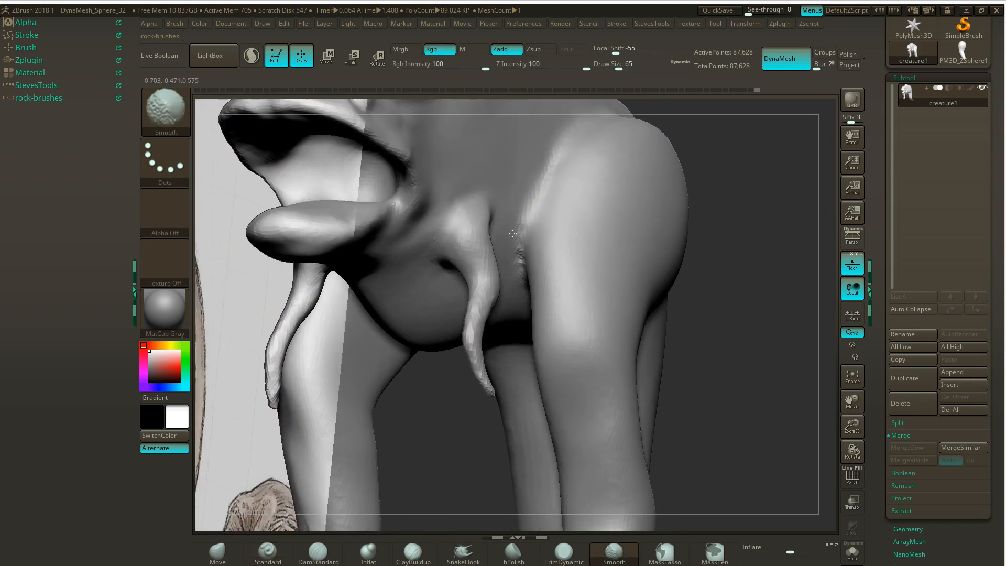
- Switch to Windows Photo Viewer and examine the creature drawing's head, arms, legs and tail in IMG_20190205_0001.jpg
left_click_drag(770, 253, 692, 217)
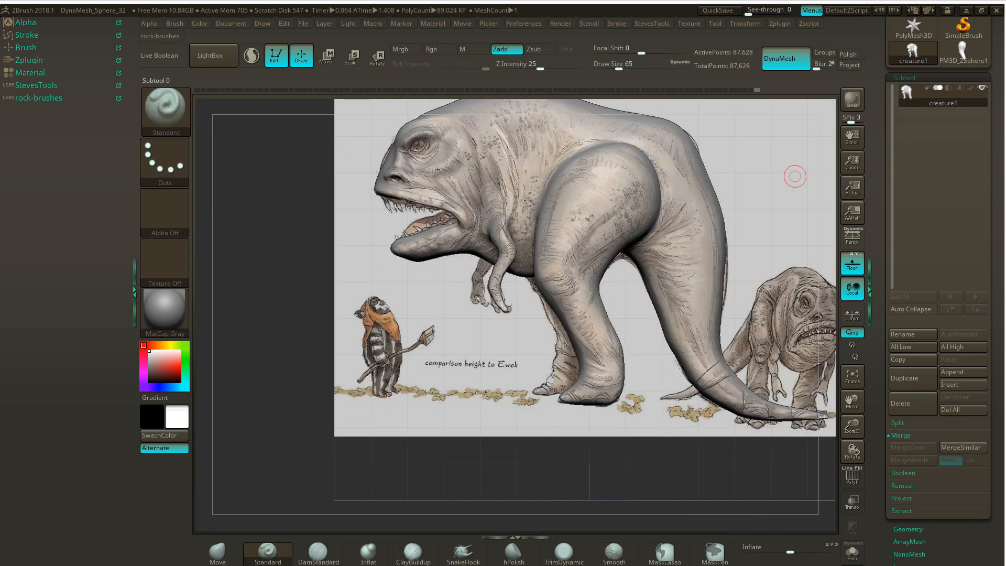
mouse_move(943, 98)
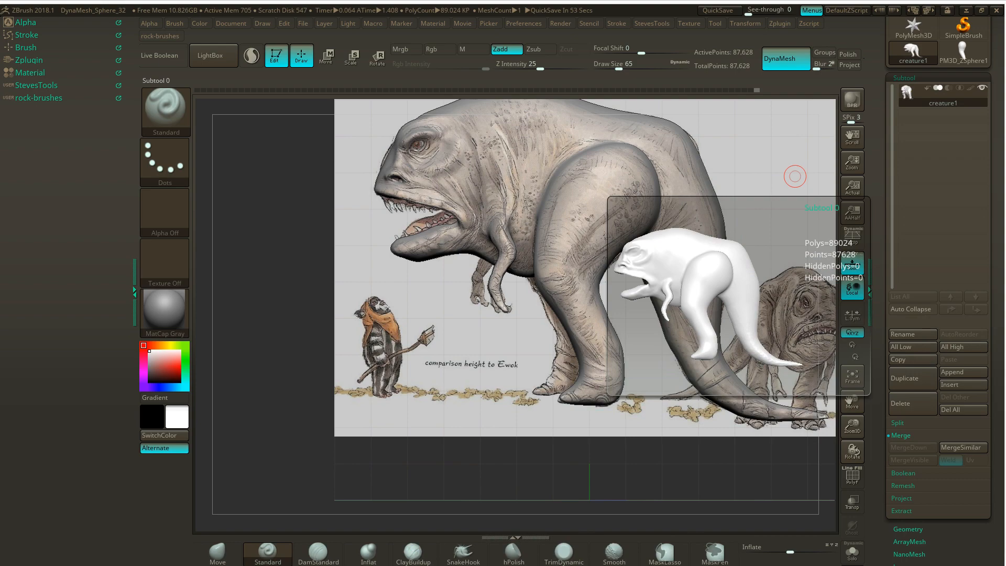
left_click_drag(272, 341, 387, 226)
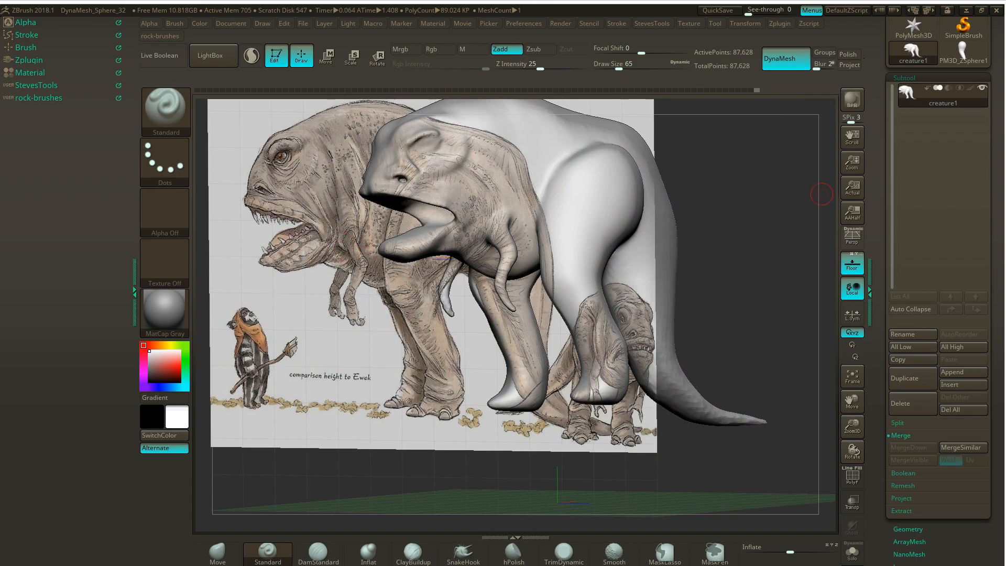
key("alt+Tab")
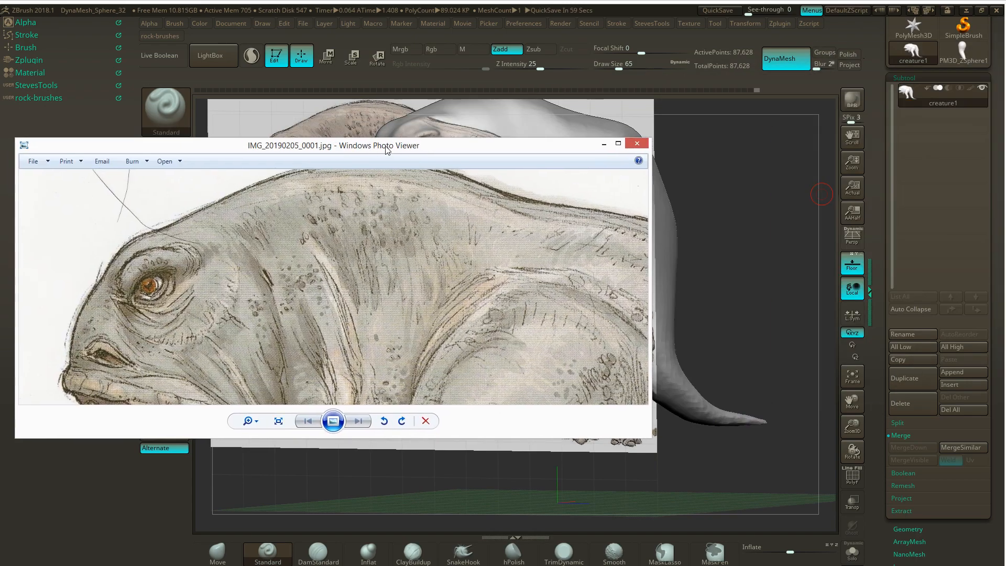
double_click(387, 147)
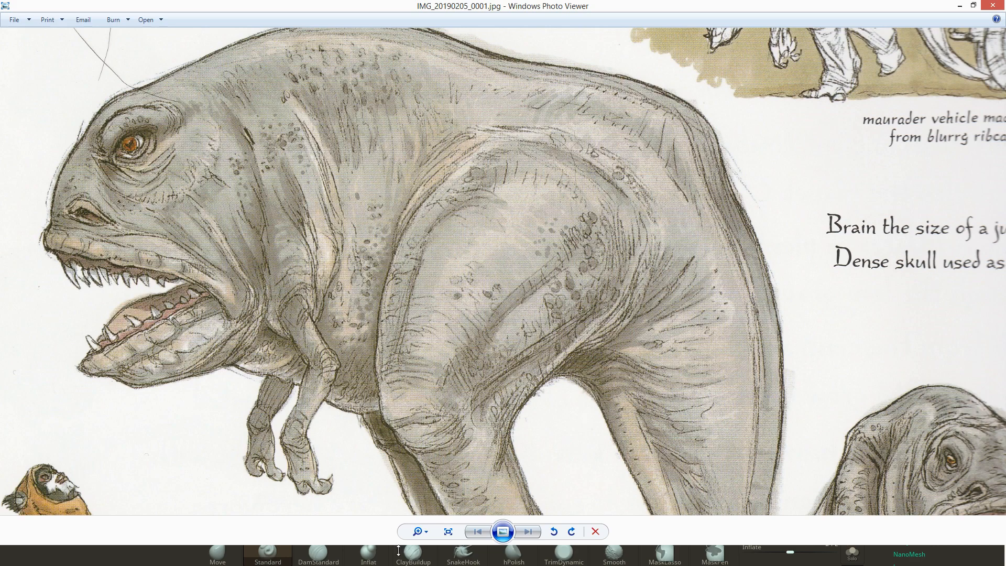
left_click_drag(317, 433, 496, 351)
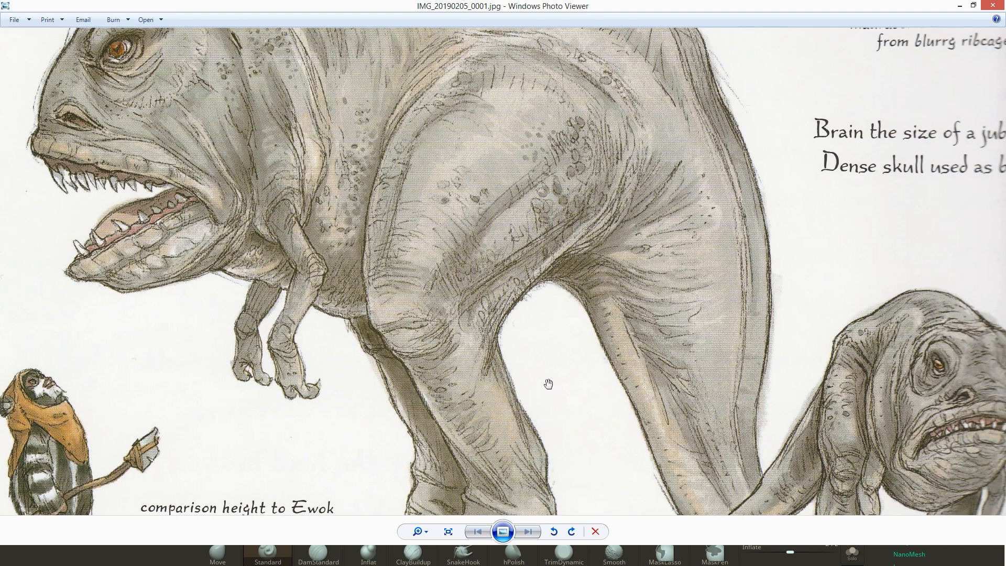
left_click_drag(548, 384, 602, 231)
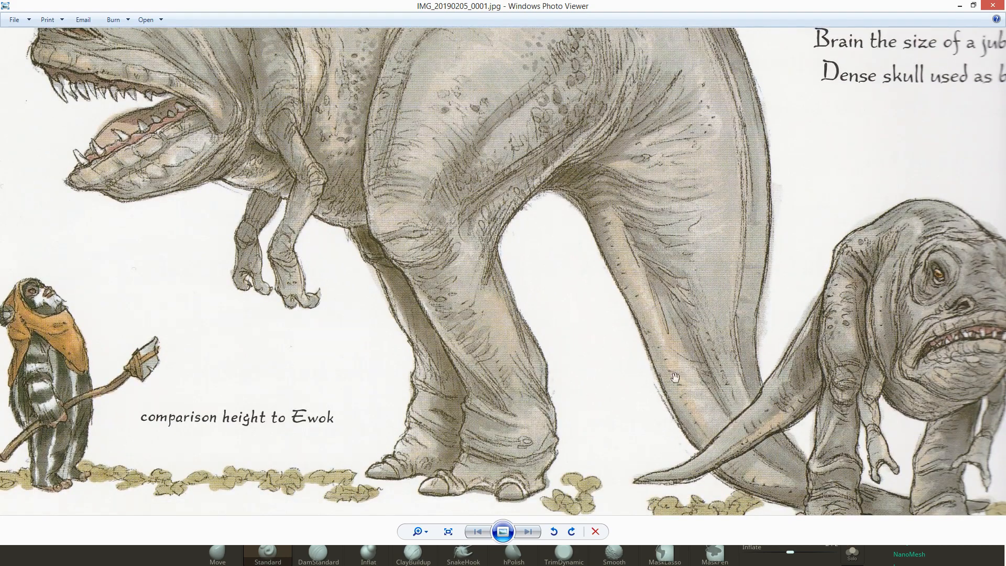
left_click_drag(556, 324, 607, 513)
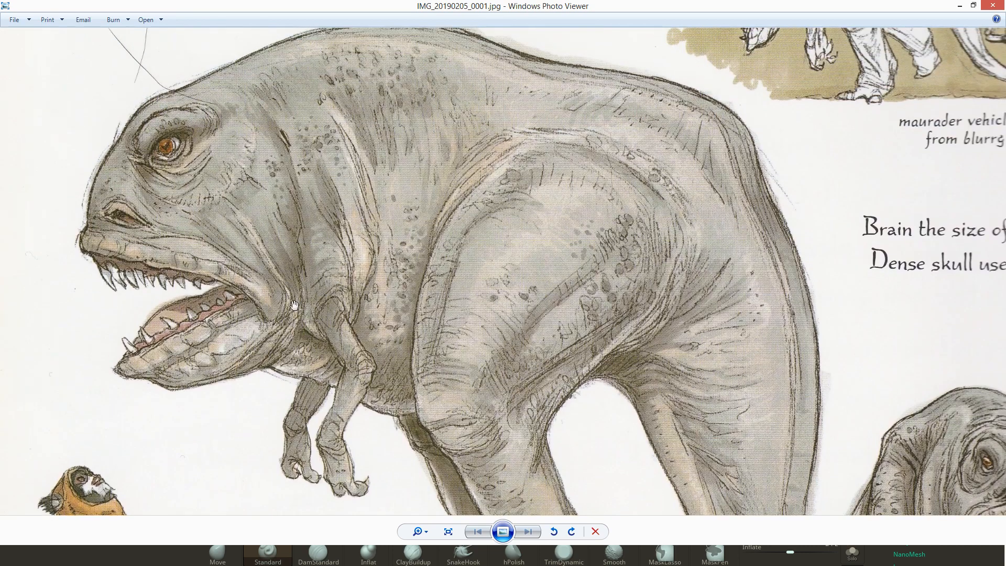
left_click_drag(384, 270, 369, 263)
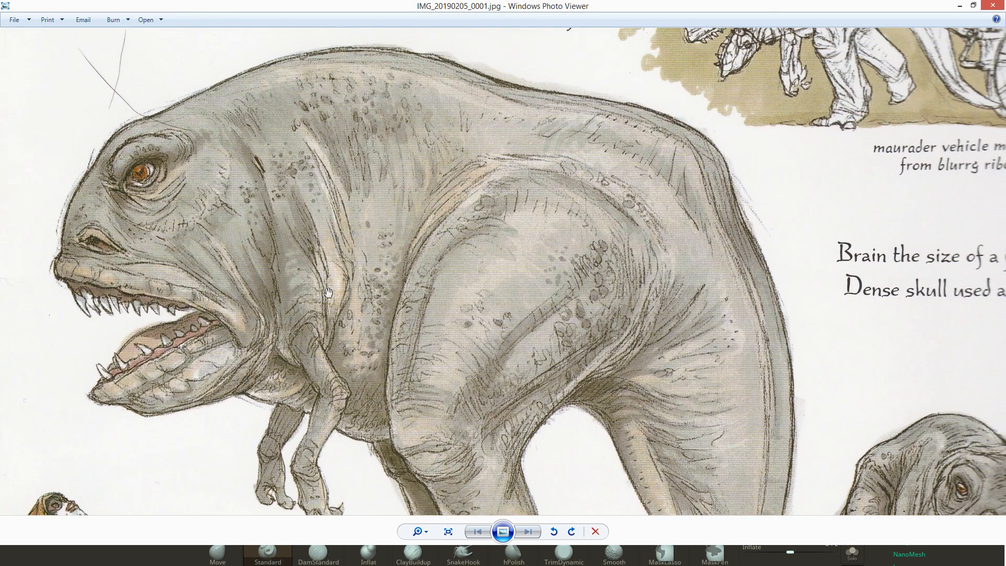
left_click_drag(527, 4, 1005, 110)
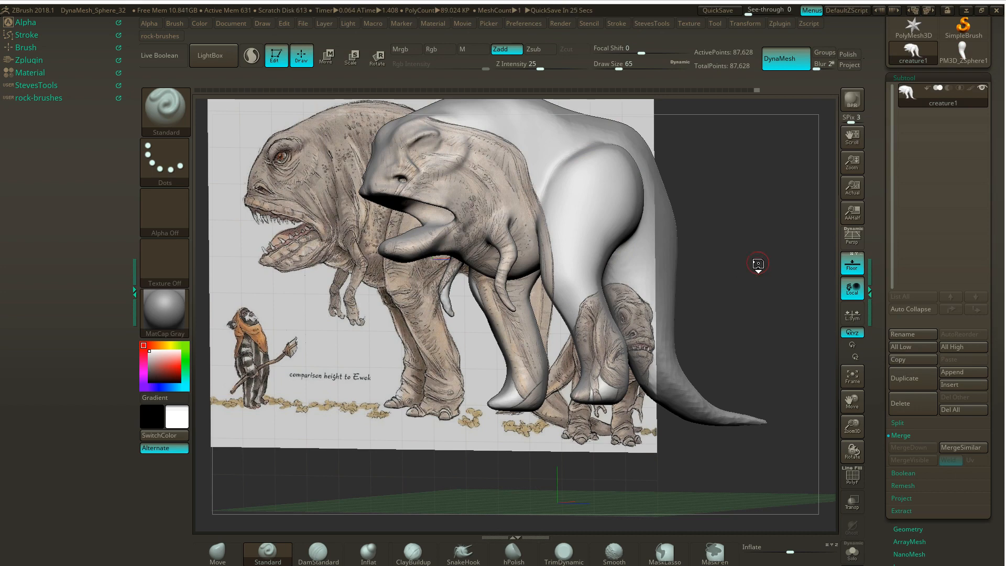
- Hide the floor grid and its reference image so the model stands alone
left_click_drag(741, 260, 732, 152)
left_click_drag(438, 467, 413, 340, "alt")
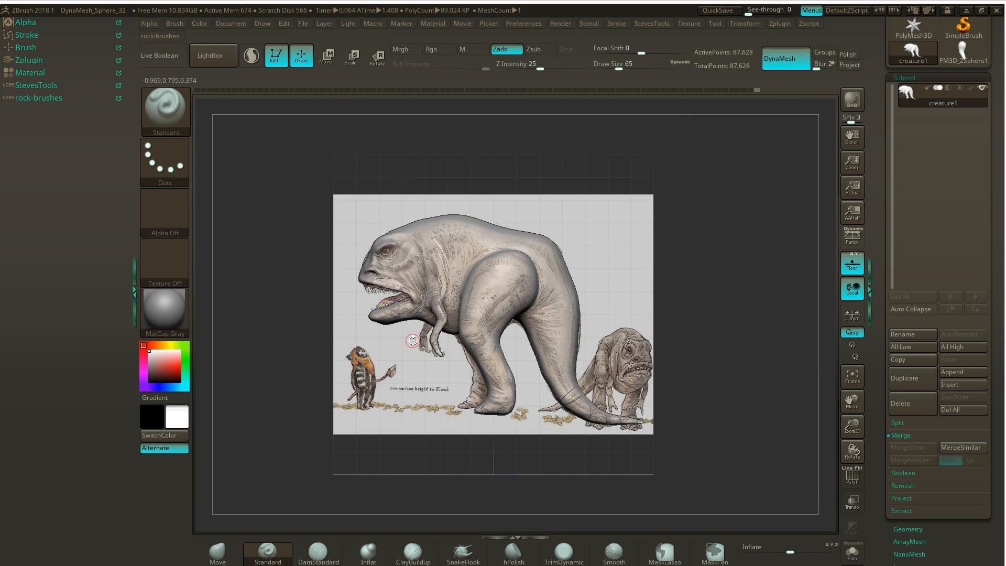
left_click(852, 263)
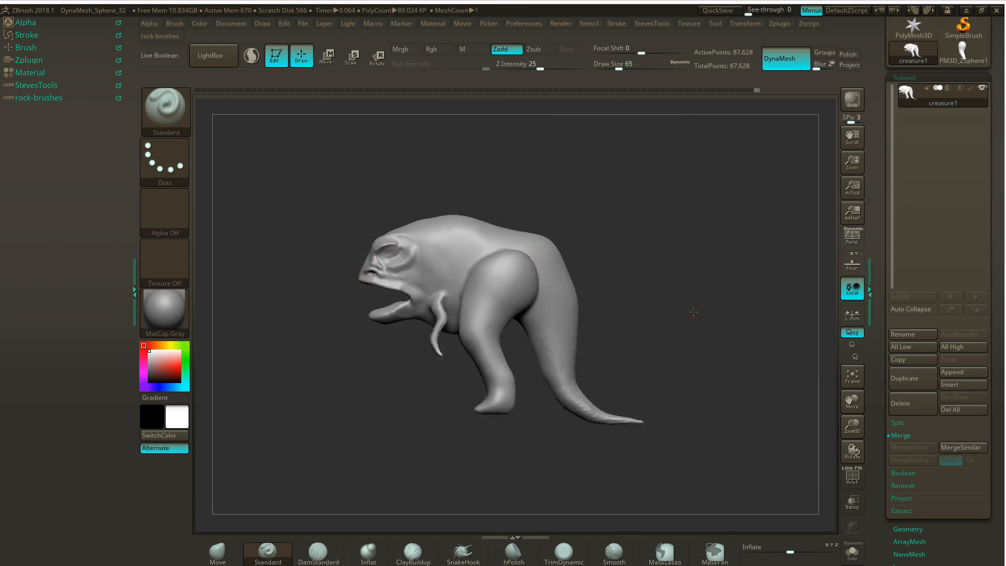
- Build up muscle strands with the ClayBuildup brush from the arm's base upward behind the cheek
left_click_drag(693, 312, 705, 223)
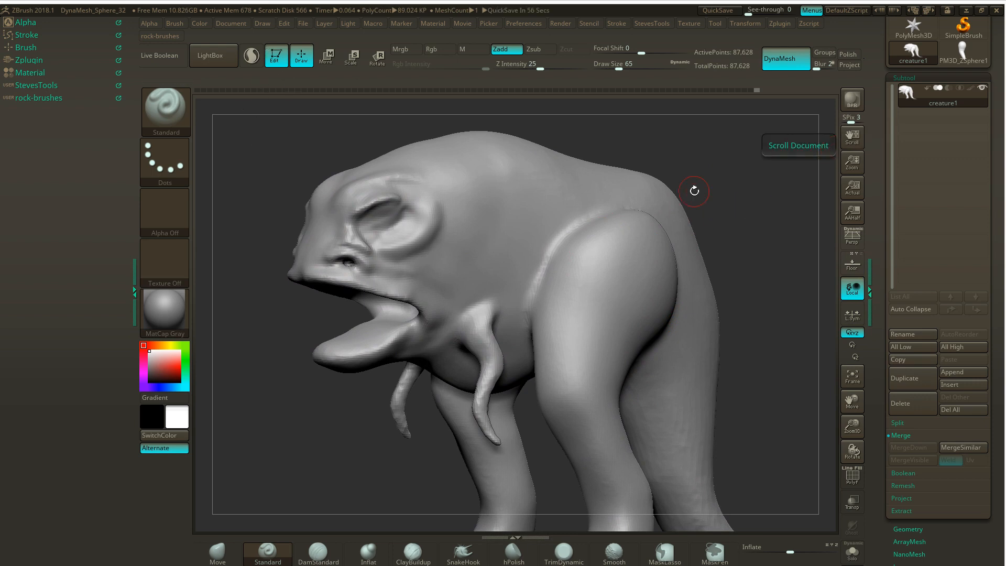
left_click_drag(681, 194, 582, 215)
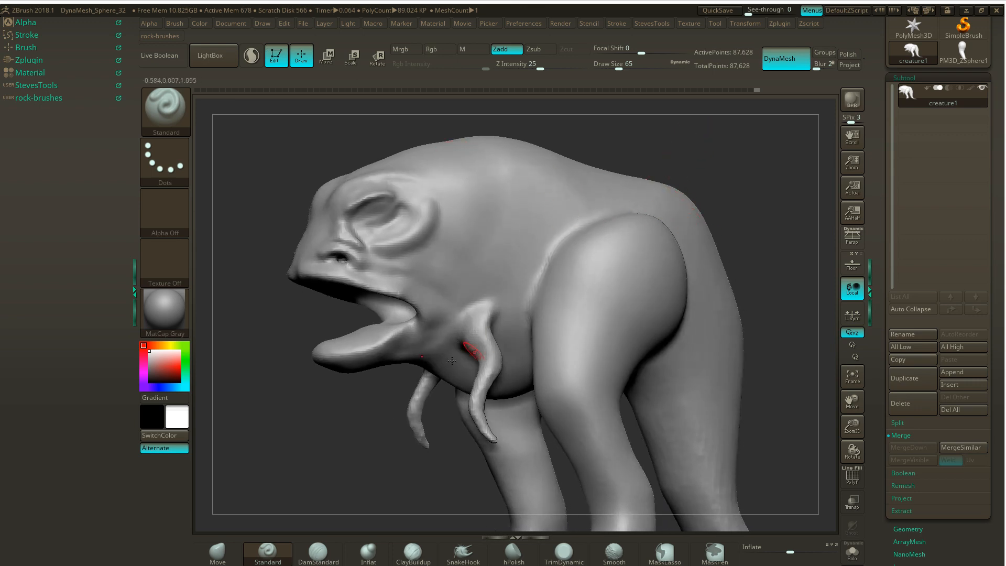
mouse_move(466, 301)
left_mouse_down()
mouse_move(466, 323)
mouse_move(480, 303)
mouse_move(467, 313)
left_mouse_up()
left_click(412, 553)
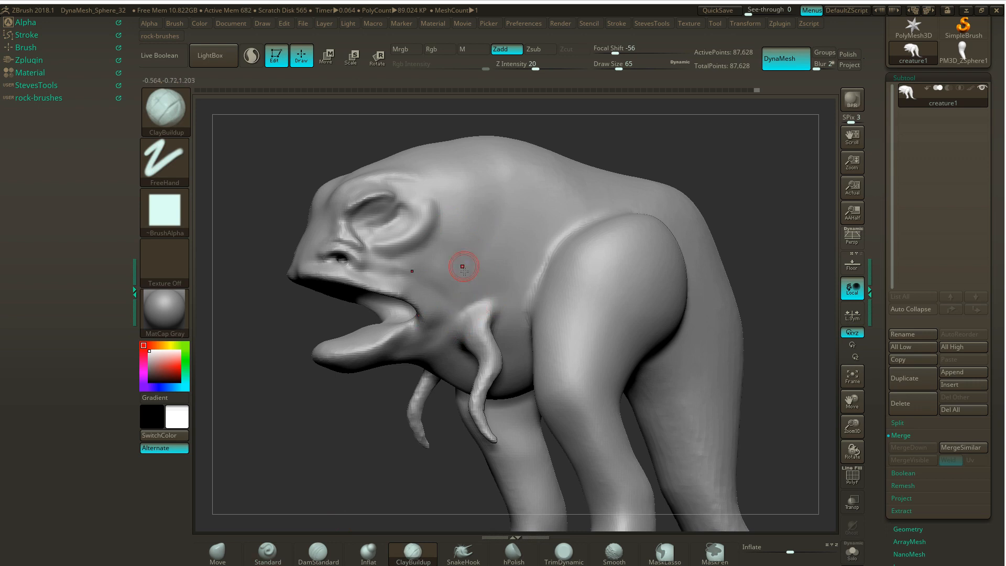
mouse_move(463, 258)
left_mouse_down()
mouse_move(451, 292)
mouse_move(465, 285)
mouse_move(473, 305)
mouse_move(462, 319)
mouse_move(474, 307)
mouse_move(470, 264)
mouse_move(475, 318)
mouse_move(490, 295)
mouse_move(478, 236)
left_mouse_up()
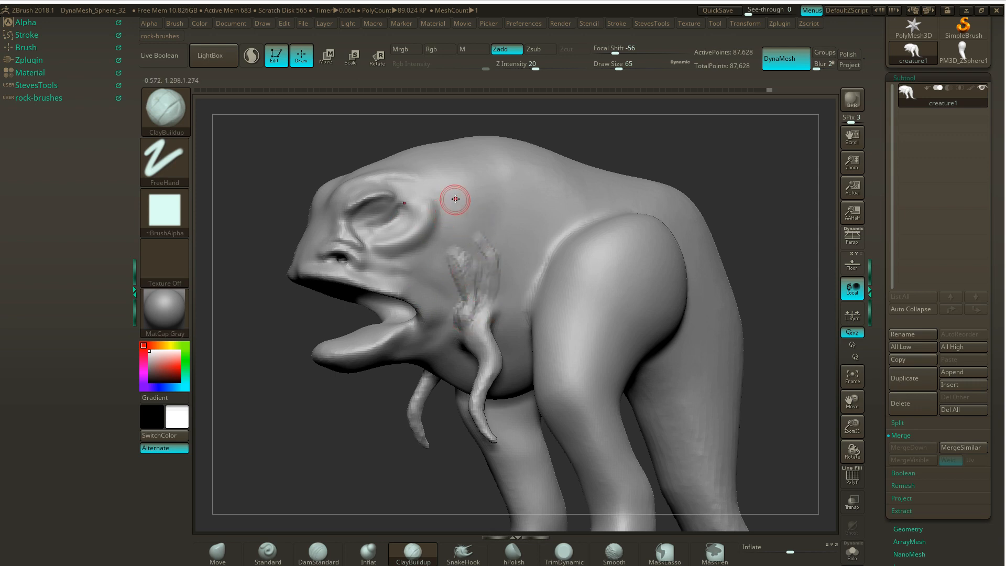
mouse_move(488, 244)
left_mouse_down()
mouse_move(464, 197)
mouse_move(475, 248)
left_mouse_up()
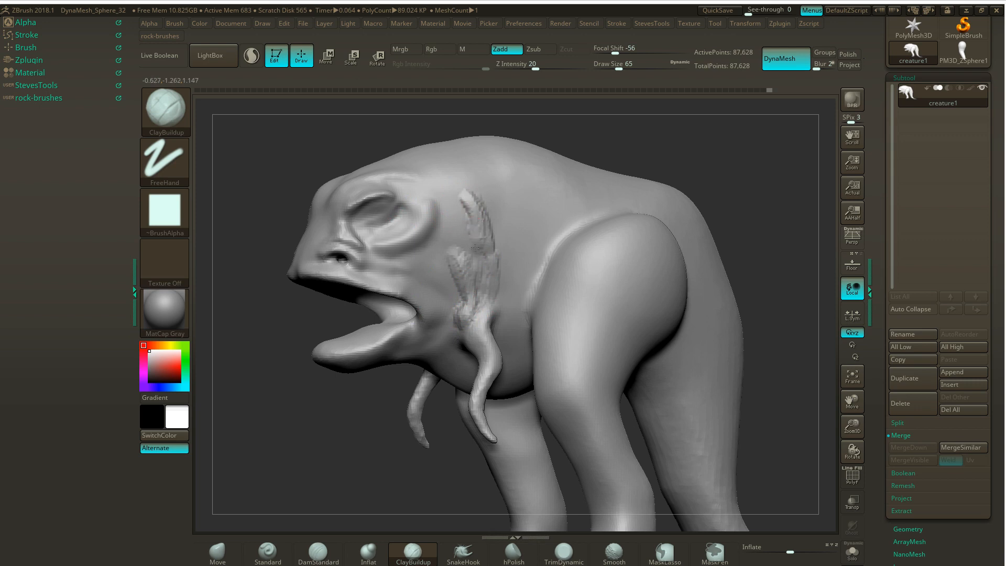
- Extend the clay strokes into a wide, filled muscle band running from behind the eye down around the arm's base
left_click_drag(656, 143, 631, 147)
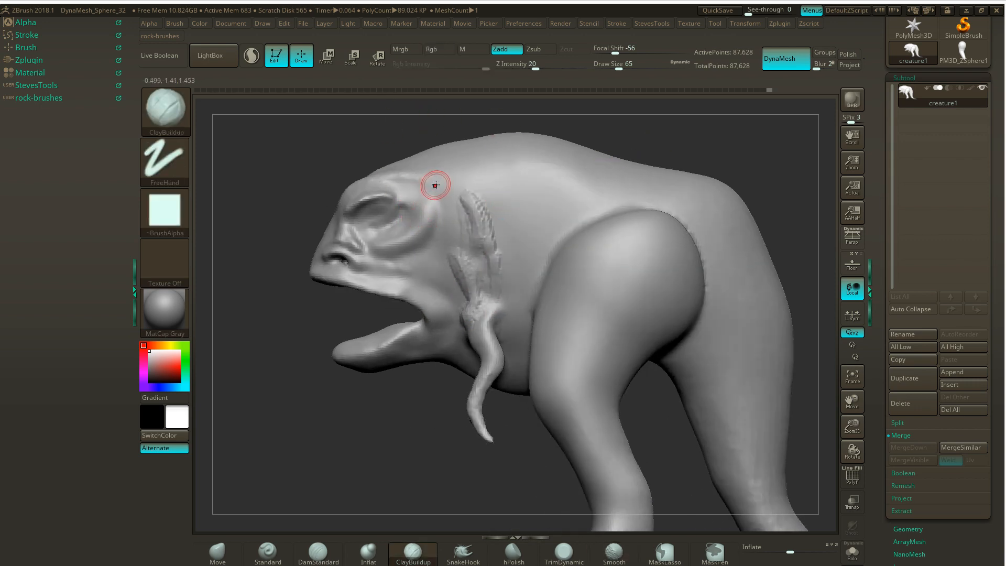
left_click_drag(433, 187, 468, 271)
left_click_drag(470, 182, 494, 267)
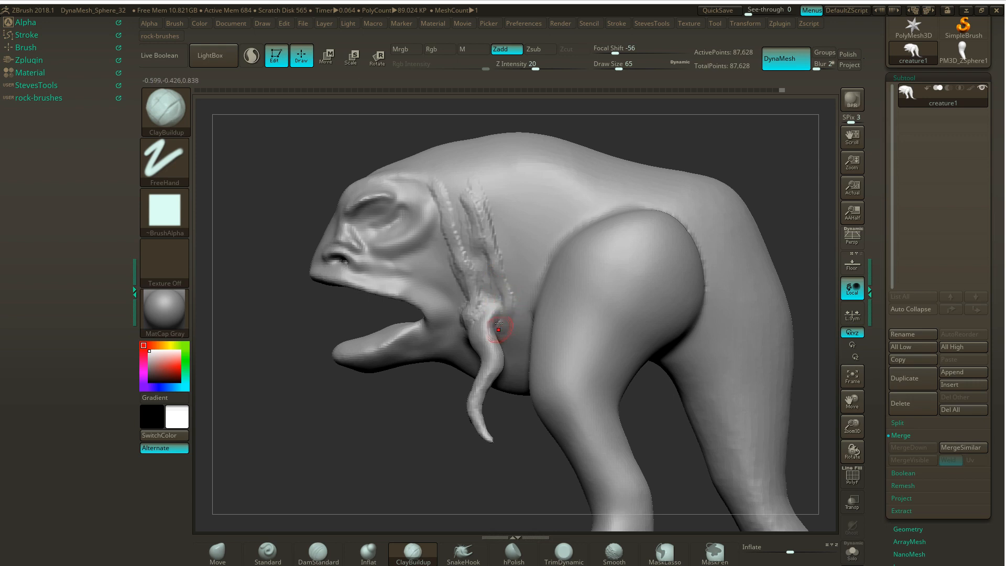
mouse_move(498, 288)
left_mouse_down()
mouse_move(501, 298)
mouse_move(481, 251)
left_mouse_up()
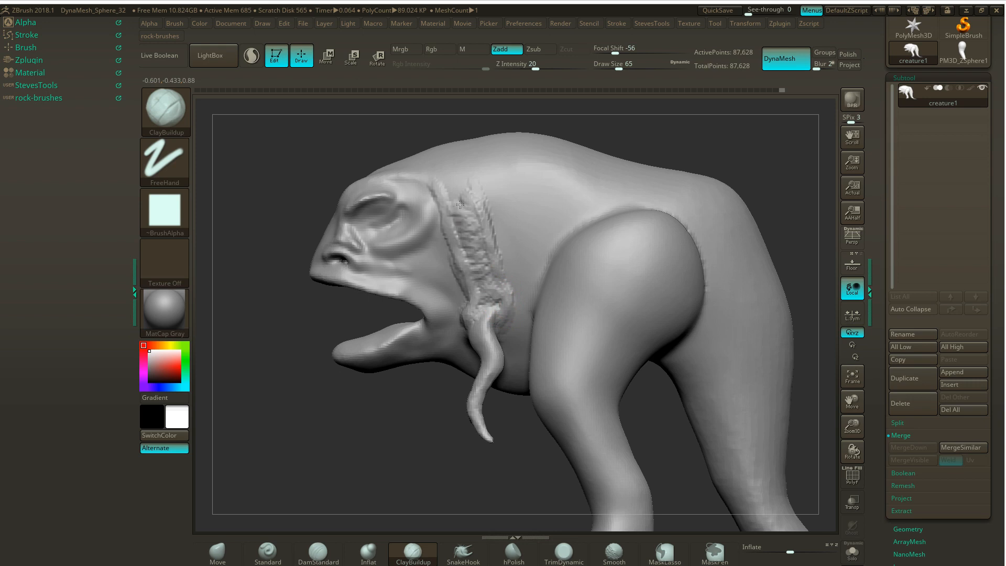
left_click_drag(306, 189, 551, 136)
key("shift")
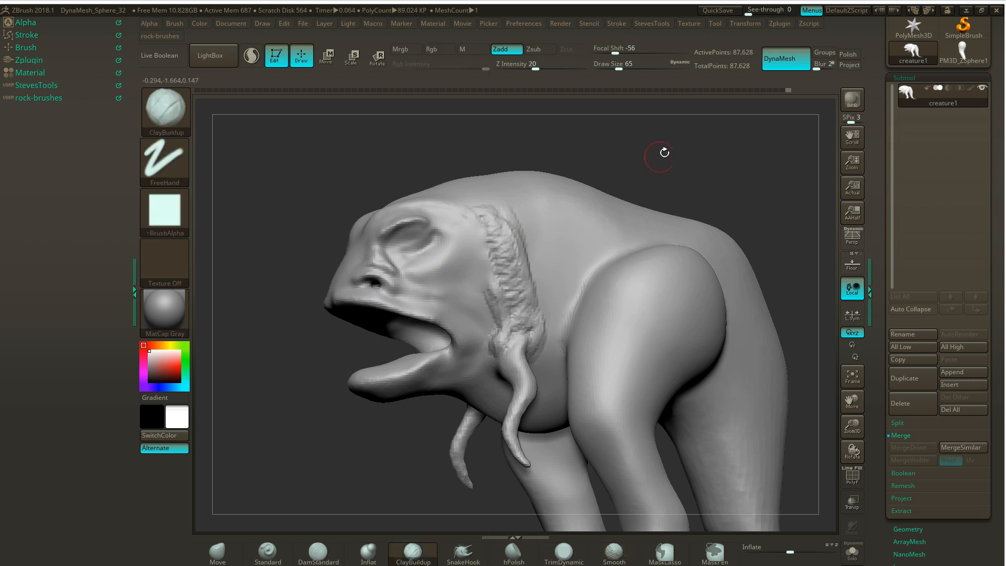
- Smooth the rough clay of the muscle band from behind the eye down to the arm's base
left_click_drag(662, 153, 603, 159, "ctrl")
key("shift")
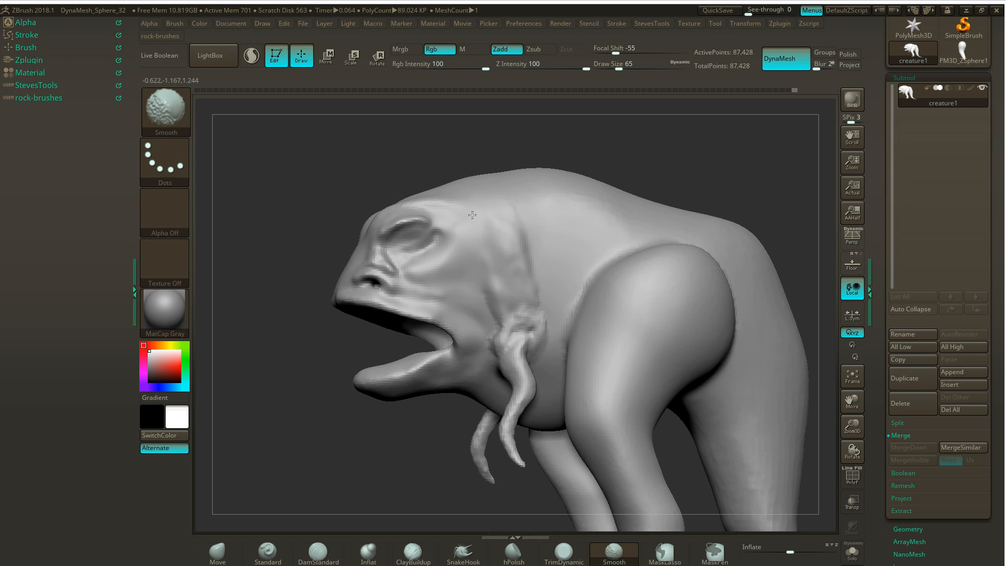
mouse_move(531, 337)
left_mouse_down("shift")
mouse_move(514, 331)
mouse_move(506, 307)
mouse_move(497, 346)
mouse_move(514, 344)
left_mouse_up("shift")
key("shift")
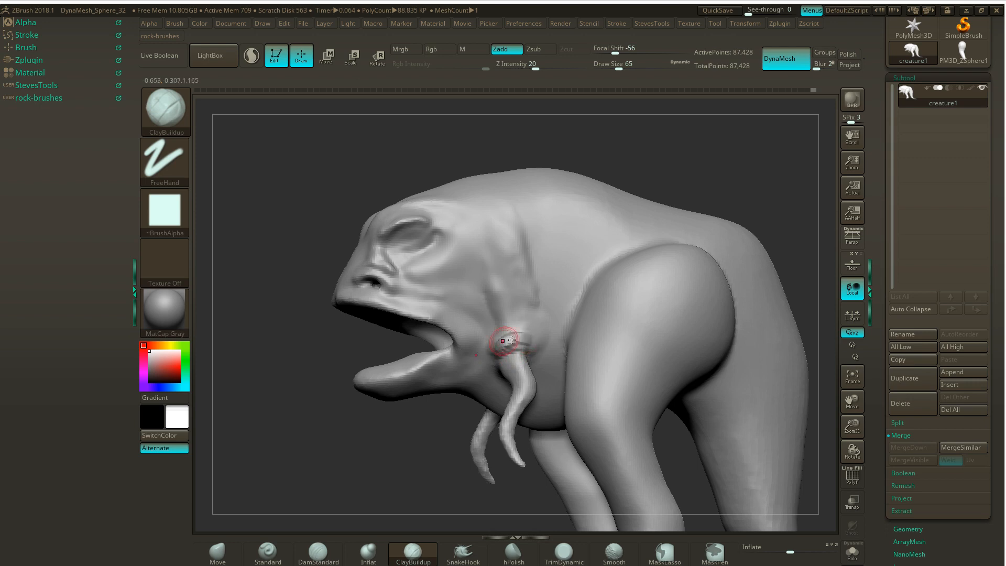
- Build a thin ClayBuildup ridge across the top of the small arm's base and up along the muscle band's rear edge
left_click_drag(527, 347, 530, 335)
left_click_drag(533, 329, 534, 288)
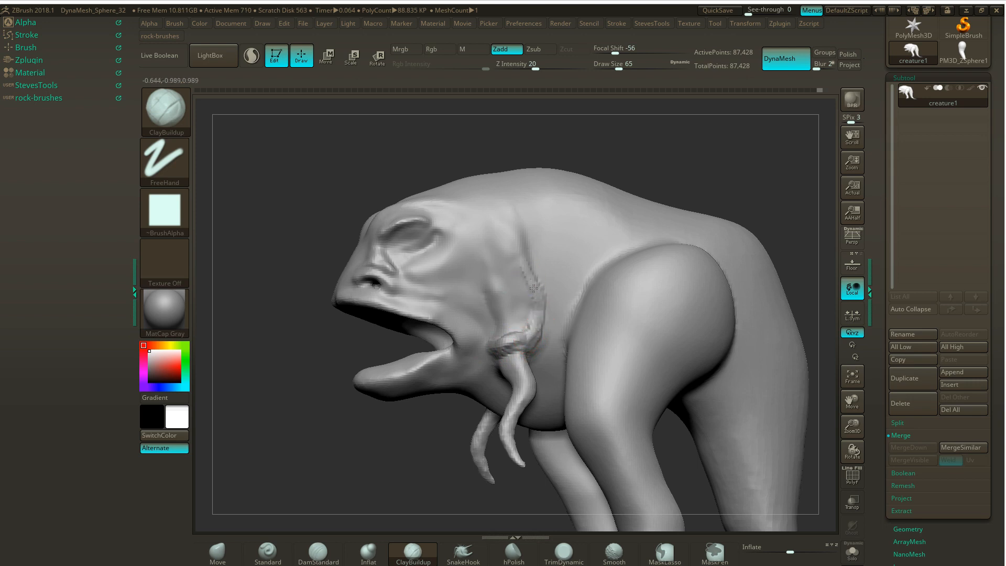
left_click_drag(519, 239, 534, 284)
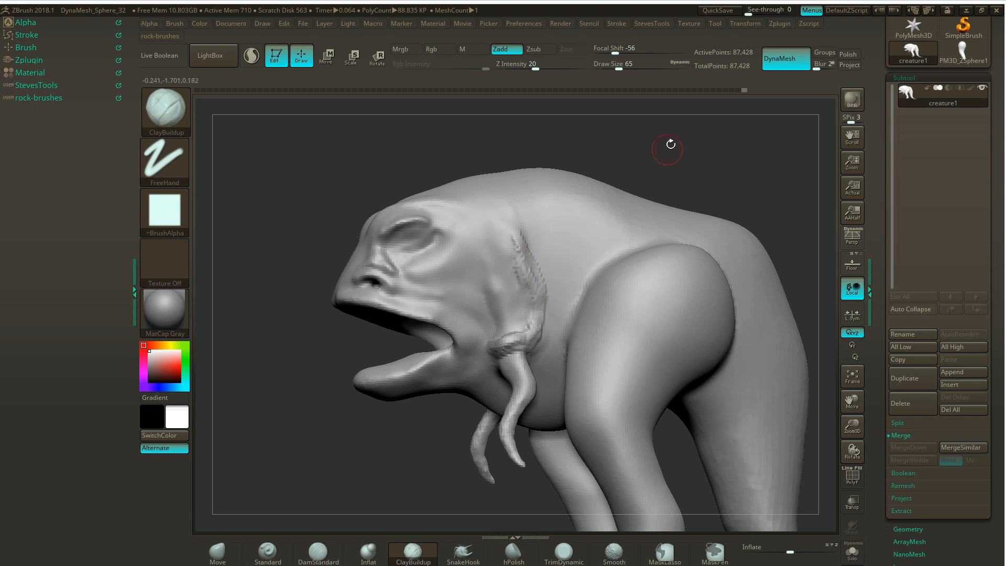
- Fill the area between the cheek and the rear ridge with clay muscle strands, smoothing them around the small arm's base
left_click_drag(671, 144, 543, 274)
left_click_drag(285, 341, 413, 309)
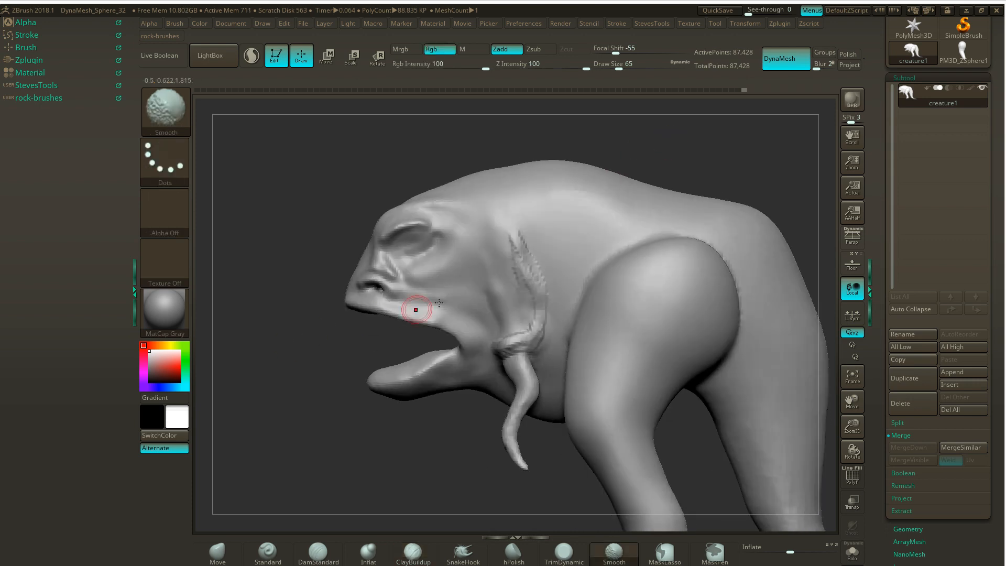
mouse_move(517, 294)
left_mouse_down()
mouse_move(517, 286)
mouse_move(516, 319)
mouse_move(505, 284)
mouse_move(506, 333)
left_mouse_up()
left_click_drag(373, 346, 441, 341)
mouse_move(514, 313)
left_mouse_down()
mouse_move(498, 309)
mouse_move(507, 288)
left_mouse_up()
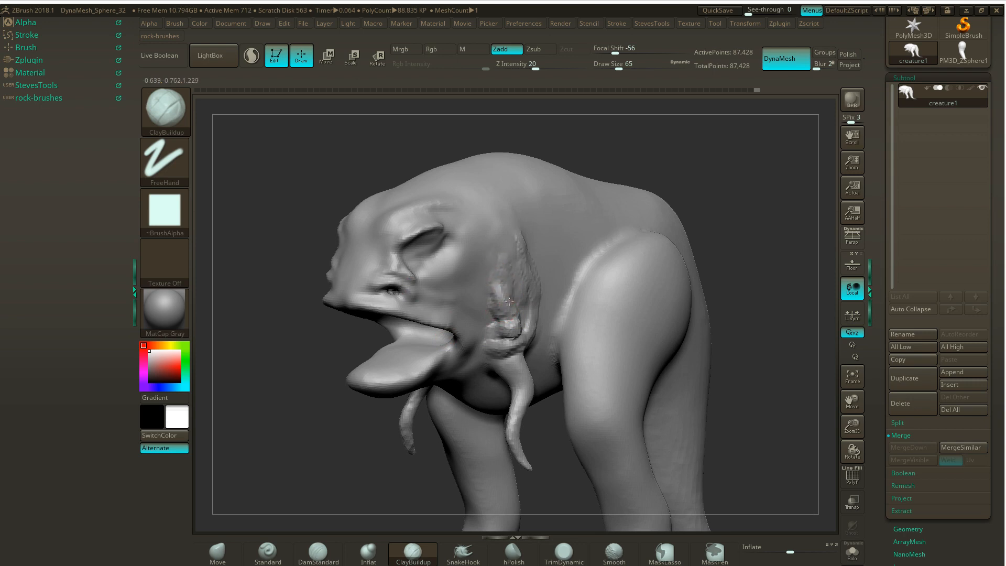
left_click_drag(309, 375, 343, 317)
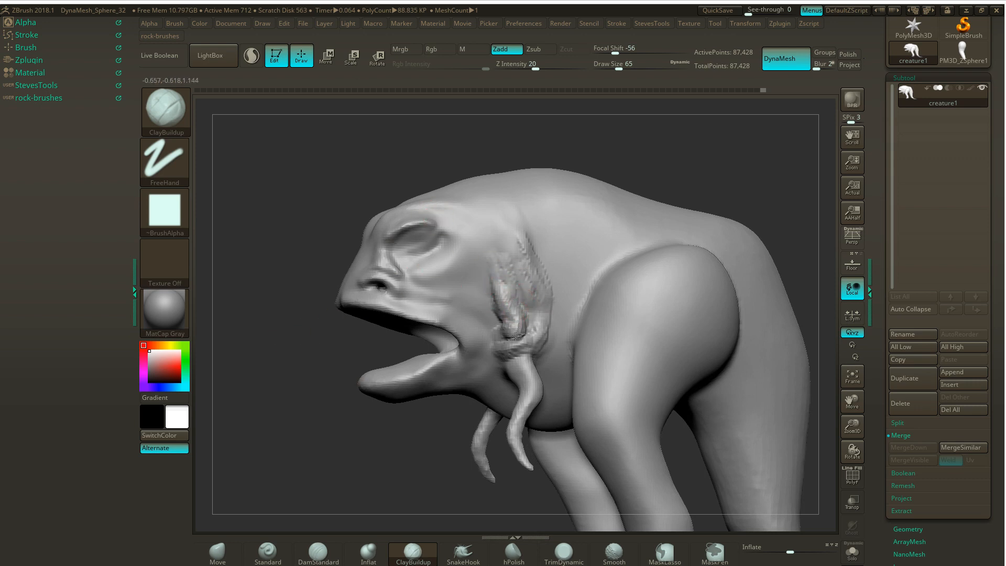
key("shift")
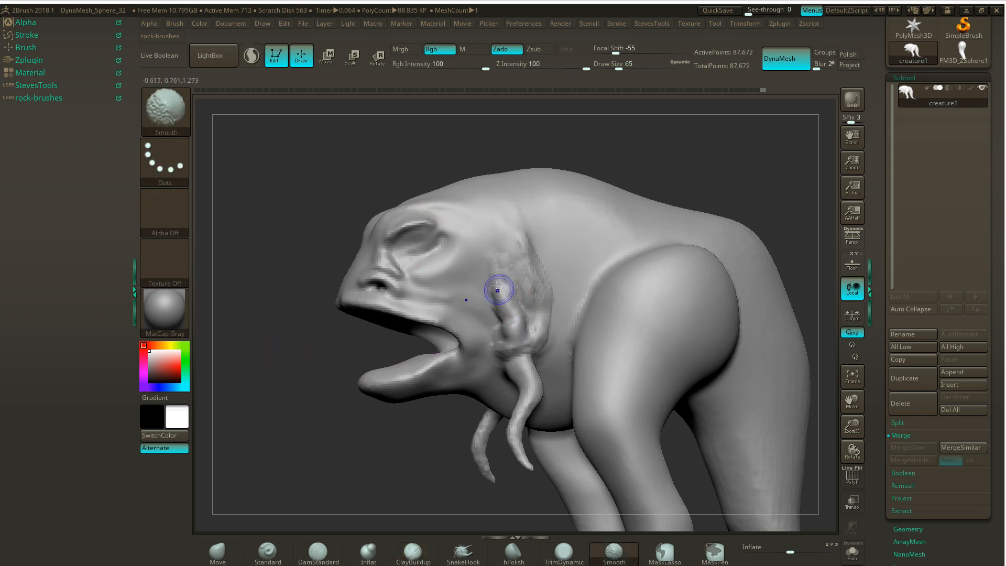
mouse_move(529, 342)
left_mouse_down("shift")
mouse_move(533, 310)
mouse_move(496, 270)
mouse_move(509, 327)
left_mouse_up("shift")
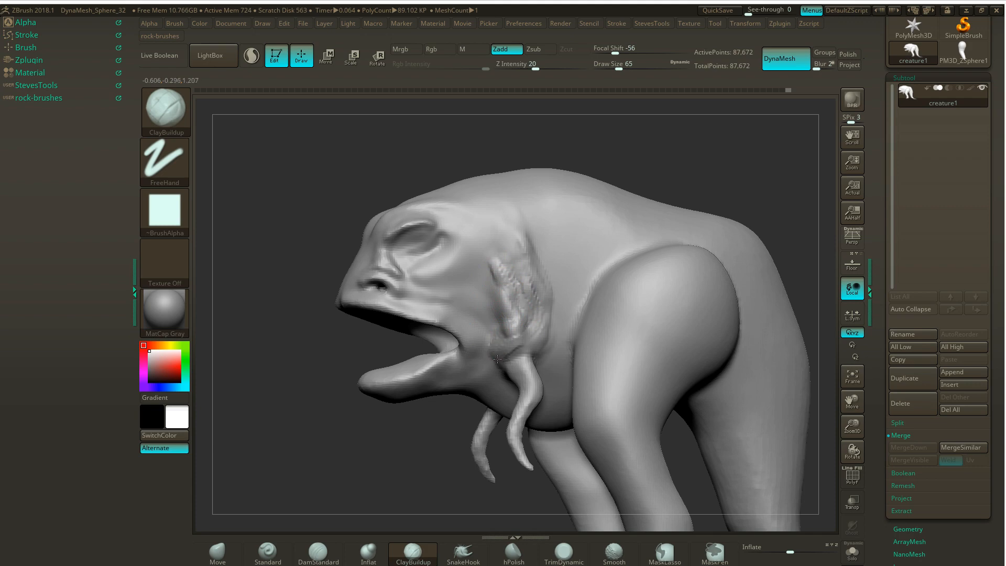
- Add clay around the underside of the small arm's base and extend it across the throat
left_click_drag(431, 403, 563, 265)
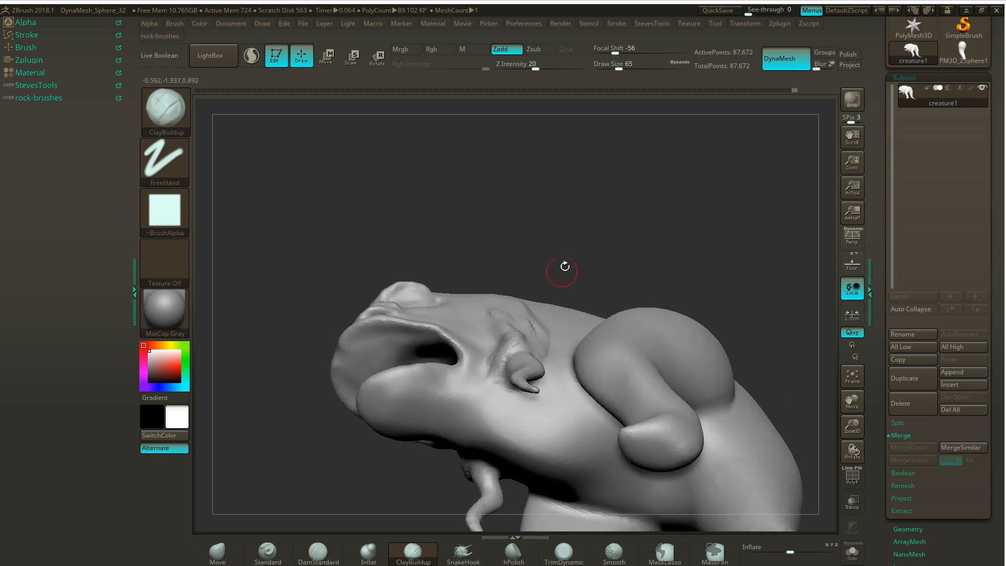
mouse_move(532, 386)
left_mouse_down()
mouse_move(506, 396)
mouse_move(519, 390)
mouse_move(502, 393)
mouse_move(495, 380)
mouse_move(516, 390)
left_mouse_up()
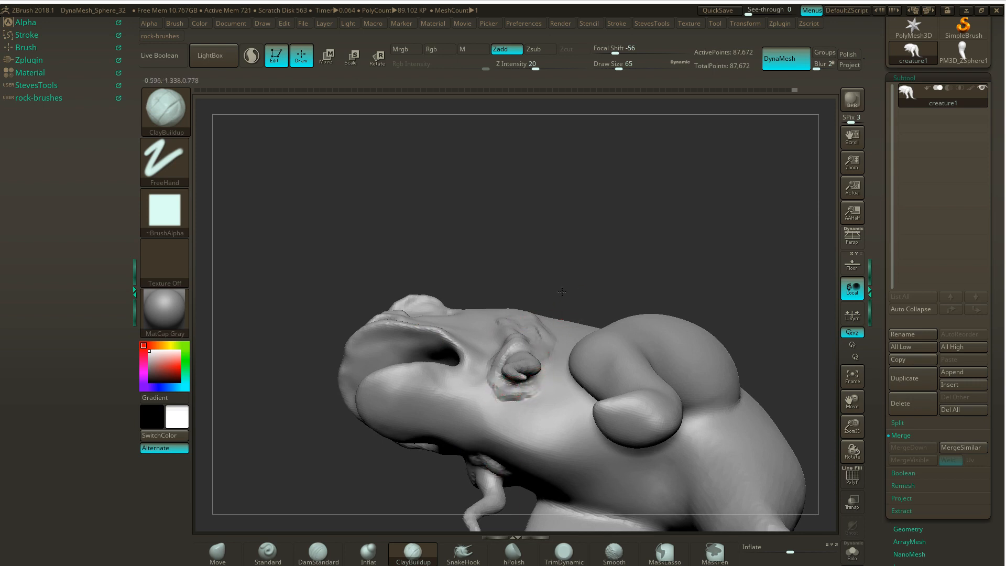
left_click_drag(569, 312, 540, 323)
left_click_drag(542, 260, 582, 257)
mouse_move(491, 400)
left_mouse_down()
mouse_move(477, 397)
mouse_move(519, 405)
left_mouse_up()
mouse_move(447, 397)
left_mouse_down()
mouse_move(502, 403)
mouse_move(461, 391)
mouse_move(450, 403)
mouse_move(458, 419)
mouse_move(487, 415)
mouse_move(475, 411)
mouse_move(485, 391)
left_mouse_up()
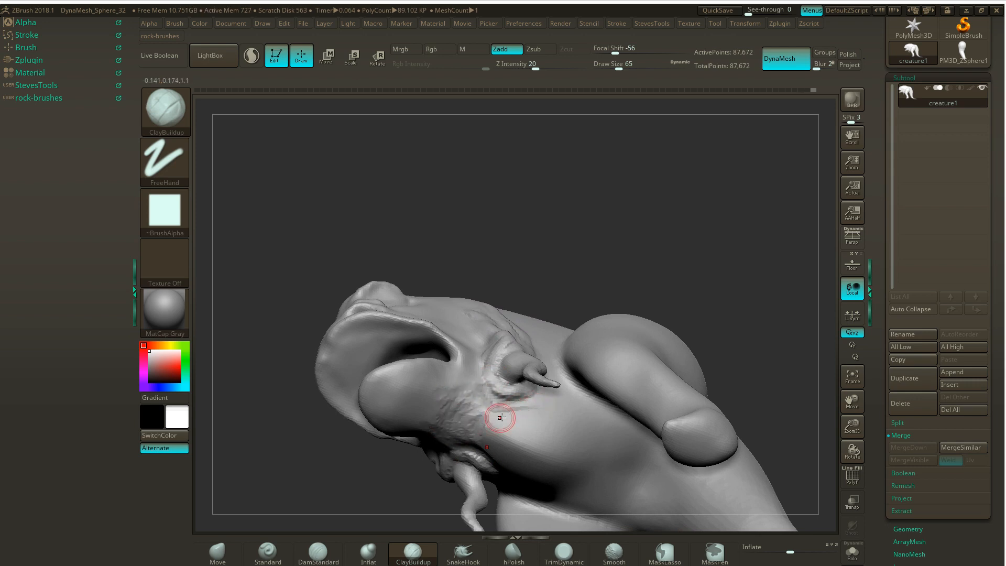
- Smooth the new clay on the throat and beneath the small arm's base
left_click_drag(499, 416, 488, 423, "shift")
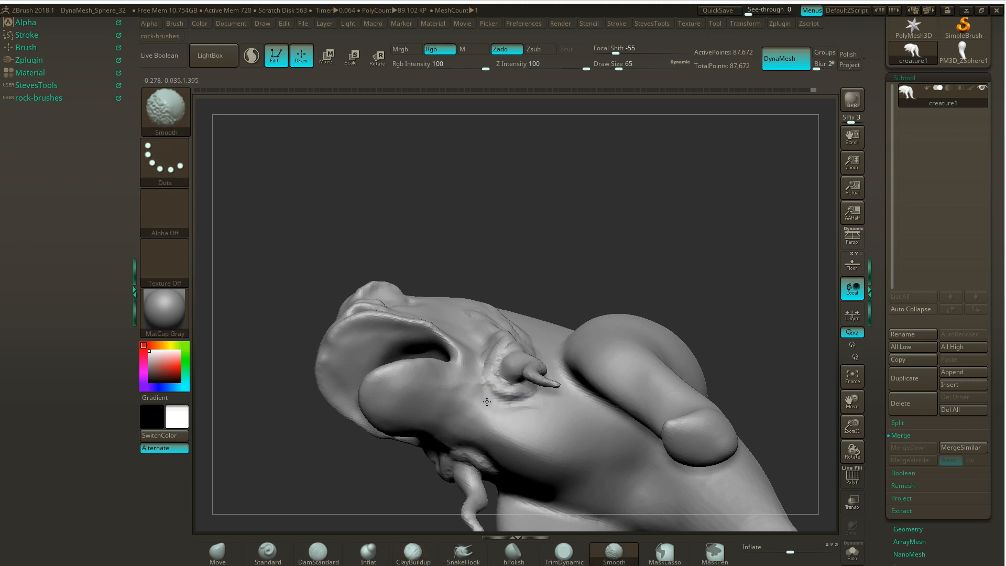
left_click_drag(631, 264, 633, 223, "ctrl")
mouse_move(518, 404)
left_mouse_down("shift")
mouse_move(495, 390)
mouse_move(528, 404)
left_mouse_up("shift")
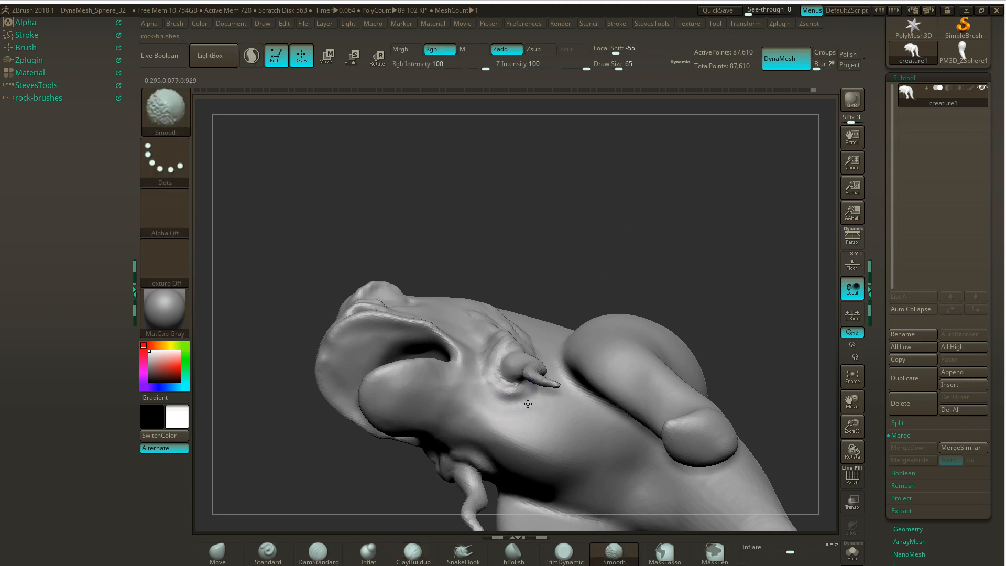
- Build up a raised clay fold along the front and lower edge of the small arm's socket
mouse_move(573, 251)
left_mouse_down()
mouse_move(583, 243)
mouse_move(575, 245)
mouse_move(577, 235)
left_mouse_up()
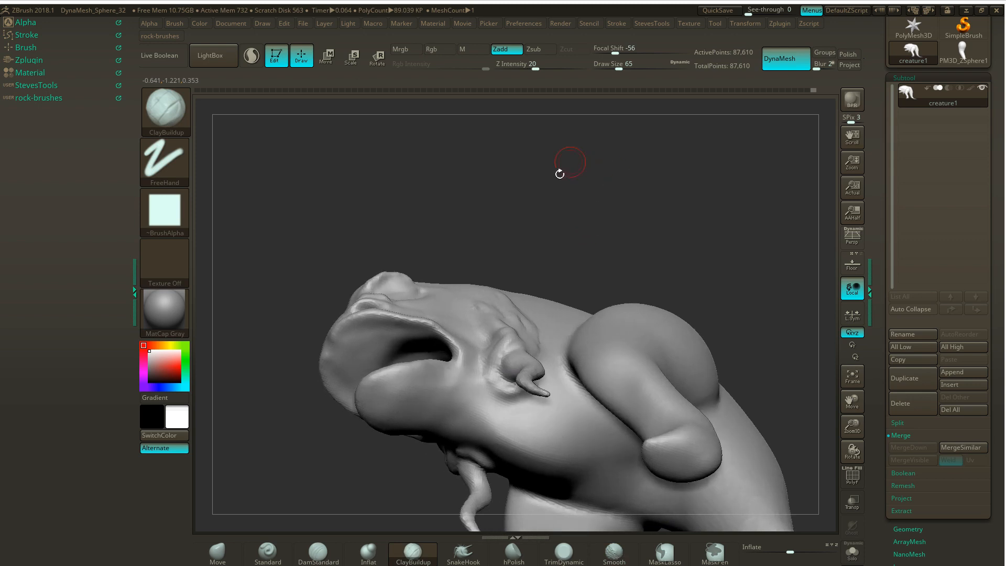
mouse_move(493, 388)
left_mouse_down()
mouse_move(510, 389)
mouse_move(490, 378)
left_mouse_up()
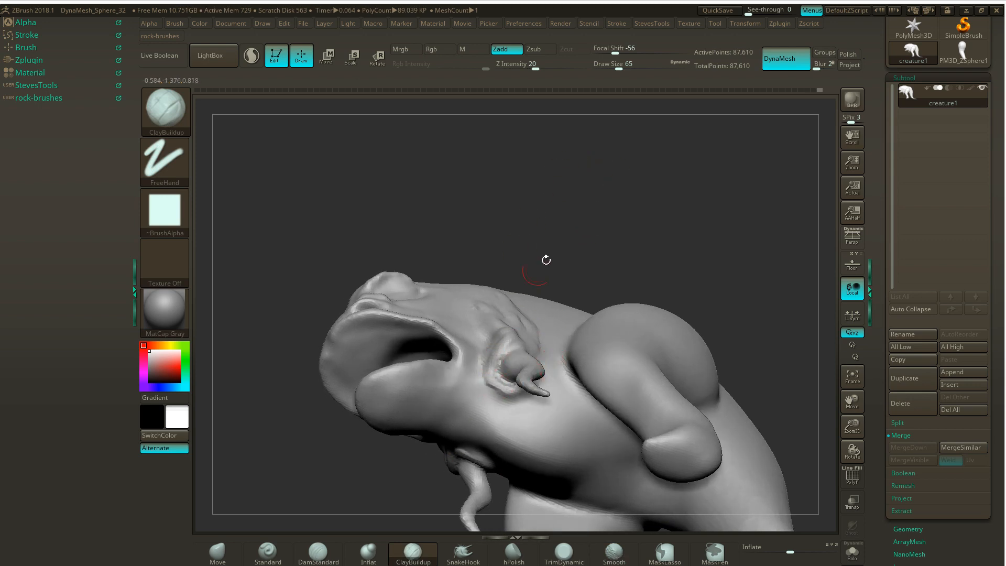
left_click_drag(545, 261, 537, 284)
left_click_drag(492, 352, 509, 354)
- Add clay to the top of the small arm's base and the muscle strand above it, smoothing the strand's front edge into the cheek
mouse_move(631, 213)
left_mouse_down()
mouse_move(638, 247)
mouse_move(619, 262)
left_mouse_up()
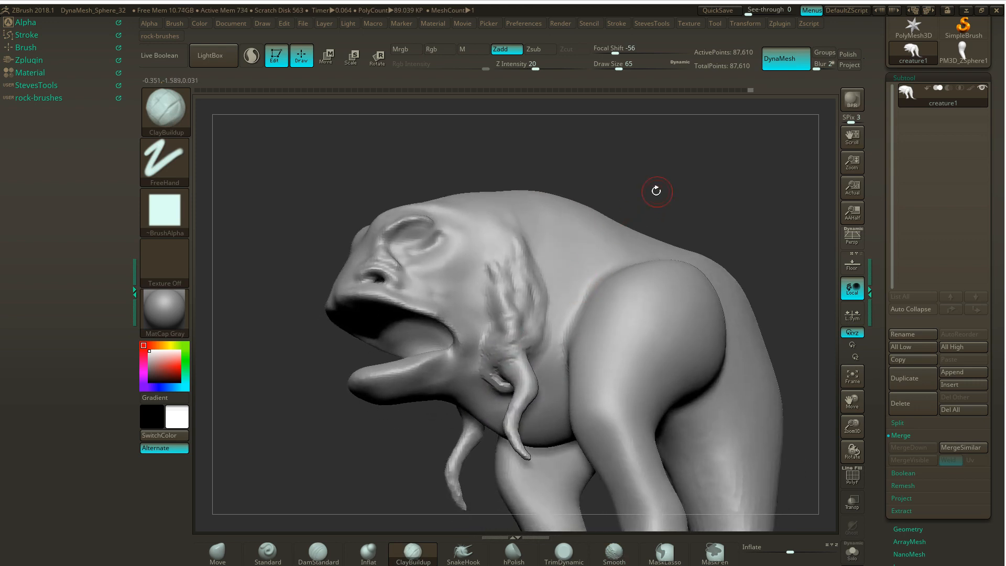
left_click_drag(656, 191, 622, 209)
mouse_move(507, 351)
left_mouse_down()
mouse_move(521, 361)
mouse_move(516, 349)
mouse_move(524, 350)
left_mouse_up()
mouse_move(525, 349)
left_mouse_down()
mouse_move(531, 317)
mouse_move(521, 337)
left_mouse_up()
mouse_move(380, 407)
left_mouse_down()
mouse_move(411, 425)
mouse_move(419, 419)
left_mouse_up()
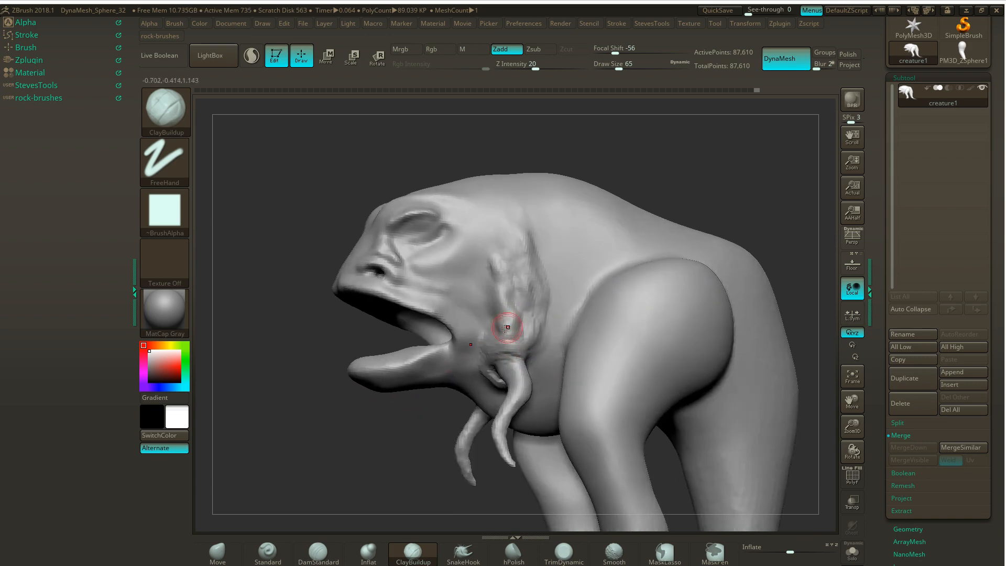
left_click_drag(374, 447, 386, 432)
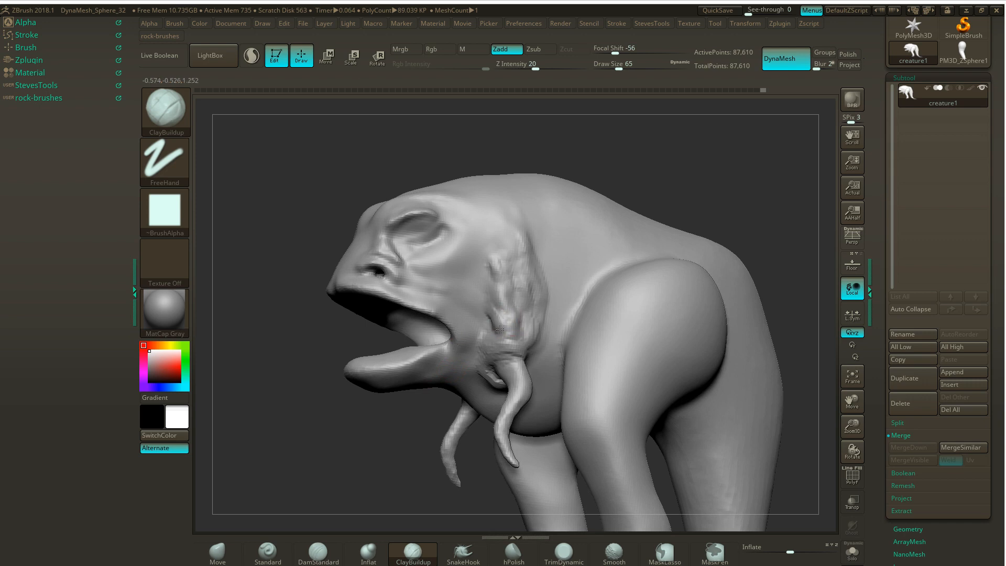
left_click_drag(499, 329, 496, 298)
key("shift")
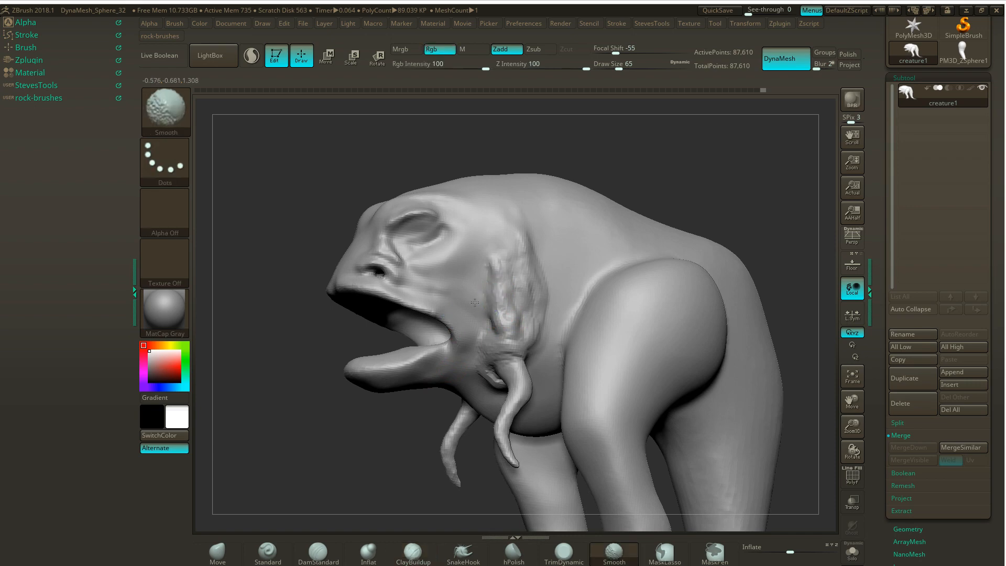
left_click_drag(485, 300, 490, 317, "shift")
- Sharpen the muscle strands above the small arm with the Pinch brush at draw size 94
key("b")
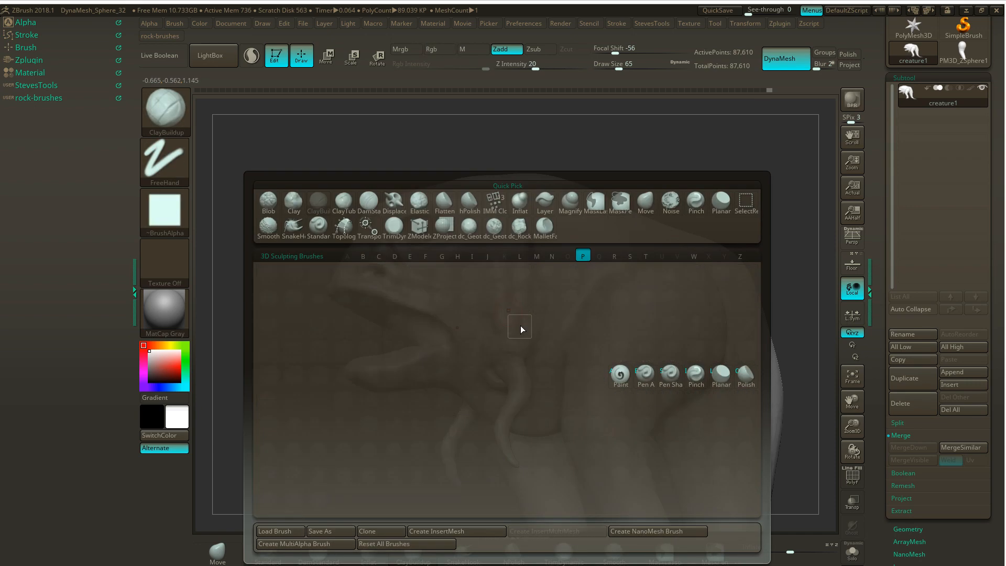
key("p")
key("i")
key("s")
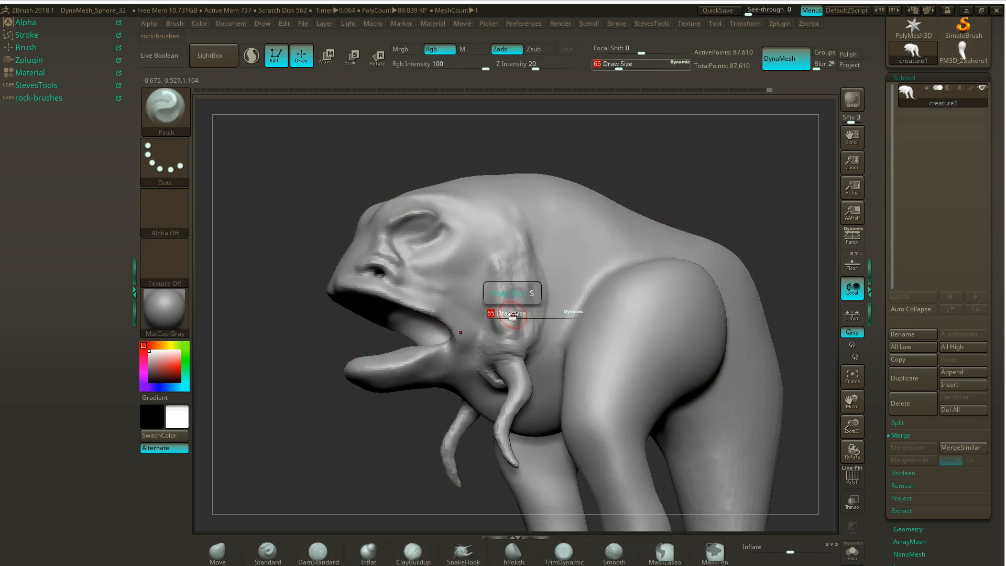
mouse_move(510, 314)
left_mouse_down()
mouse_move(493, 262)
mouse_move(501, 316)
mouse_move(494, 277)
mouse_move(524, 277)
mouse_move(520, 257)
left_mouse_up()
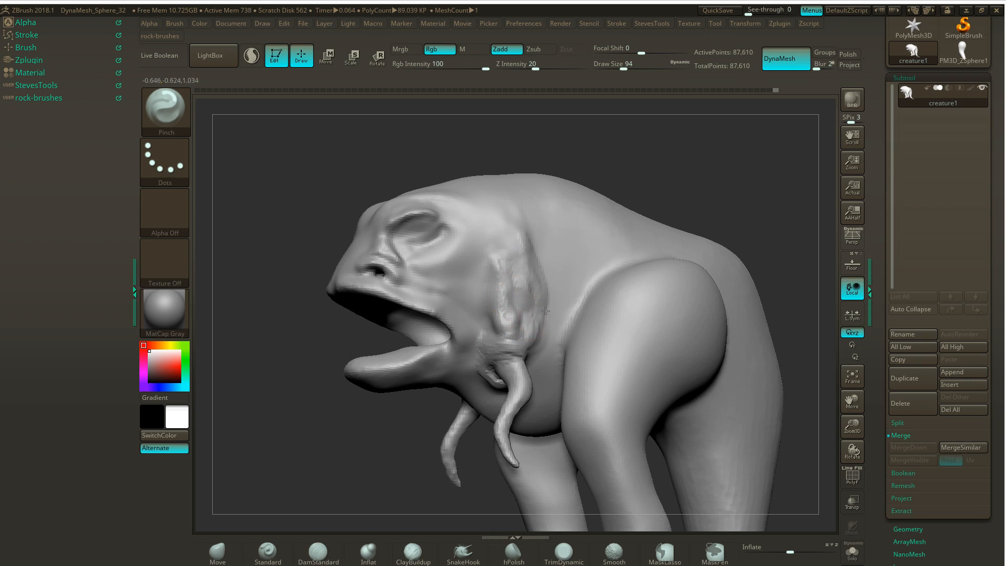
- Soften the muscle band's rear edge and the lower strands above the small arm with the Smooth brush
mouse_move(379, 428)
left_mouse_down()
mouse_move(361, 426)
mouse_move(373, 426)
left_mouse_up()
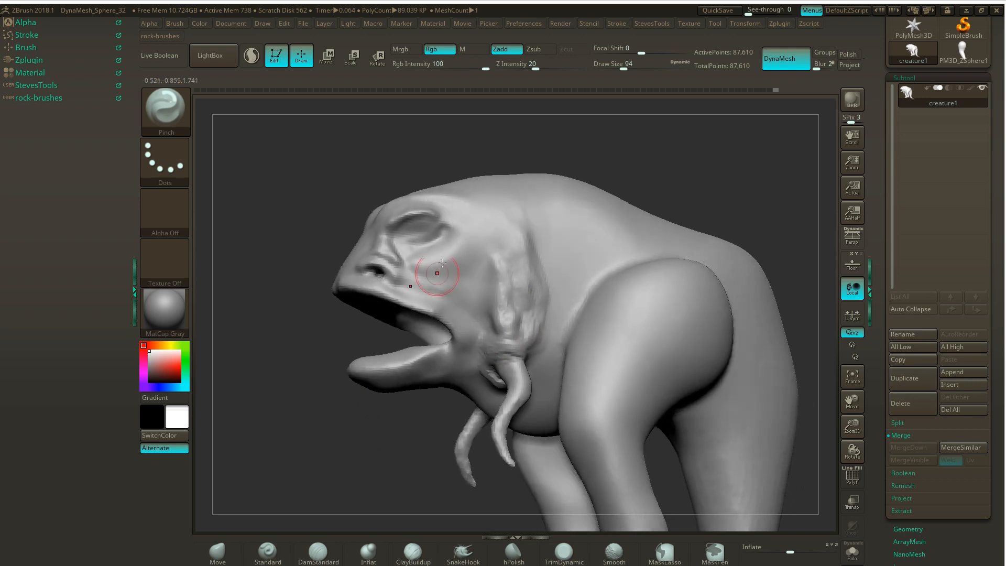
left_click_drag(538, 253, 526, 263, "shift")
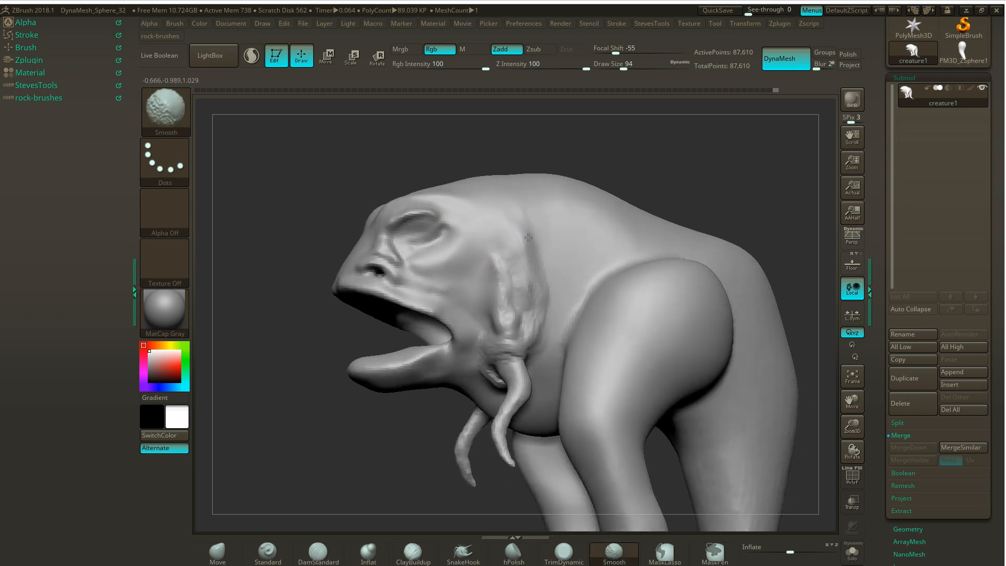
mouse_move(535, 320)
left_mouse_down("shift")
mouse_move(509, 313)
mouse_move(499, 287)
left_mouse_up("shift")
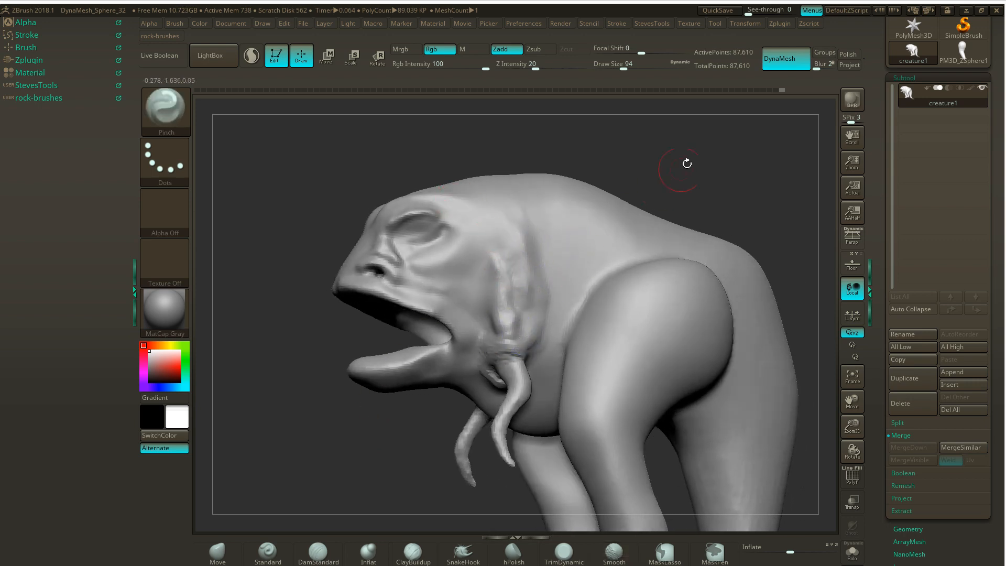
left_click_drag(688, 161, 703, 177, "ctrl")
mouse_move(503, 317)
left_mouse_down("shift")
mouse_move(500, 348)
mouse_move(485, 350)
left_mouse_up("shift")
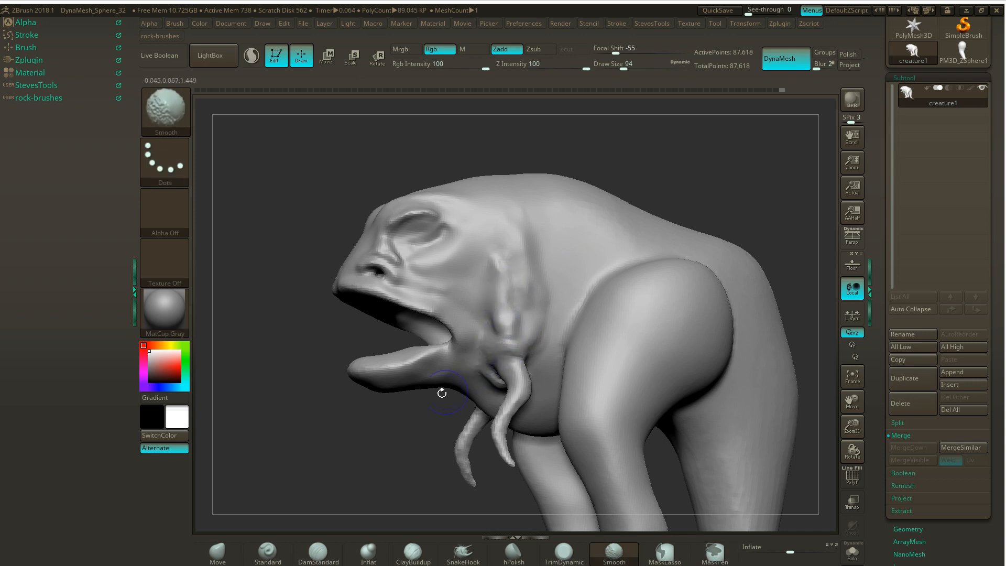
- Smooth the skin in front of and beneath the small arm's base, blending it into the jaw corner
left_click_drag(442, 393, 421, 315)
mouse_move(483, 377)
left_mouse_down("shift")
mouse_move(518, 383)
mouse_move(490, 382)
mouse_move(486, 366)
left_mouse_up("shift")
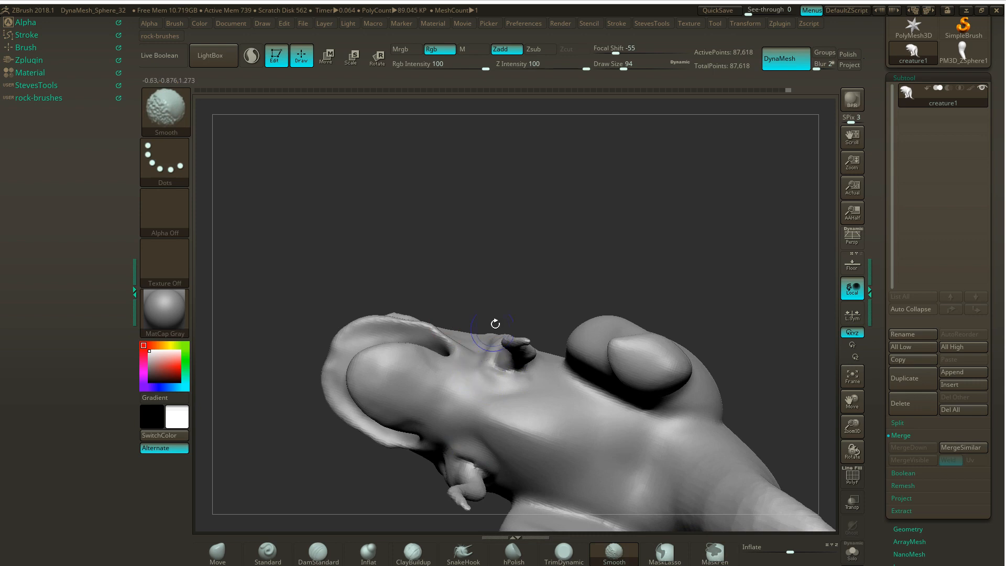
mouse_move(539, 238)
left_mouse_down()
mouse_move(566, 290)
mouse_move(561, 310)
left_mouse_up()
left_click_drag(488, 347, 476, 360, "shift")
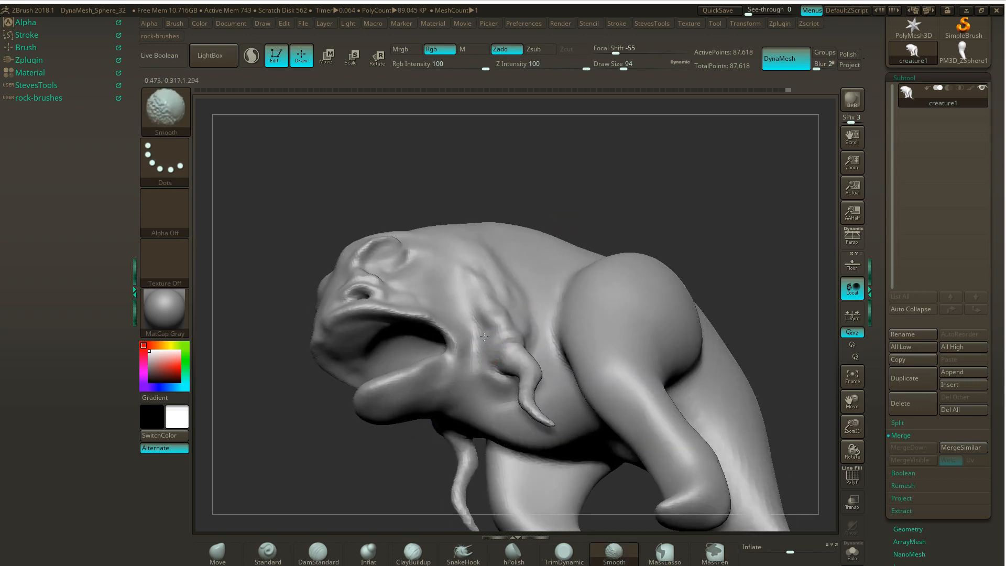
- Sculpt a skin fold over the top of the small arm's base with the ClayBuildup brush at draw size 33
mouse_move(607, 157)
left_mouse_down()
mouse_move(622, 146)
mouse_move(598, 163)
left_mouse_up()
mouse_move(718, 208)
left_mouse_down()
mouse_move(529, 157)
mouse_move(466, 165)
left_mouse_up()
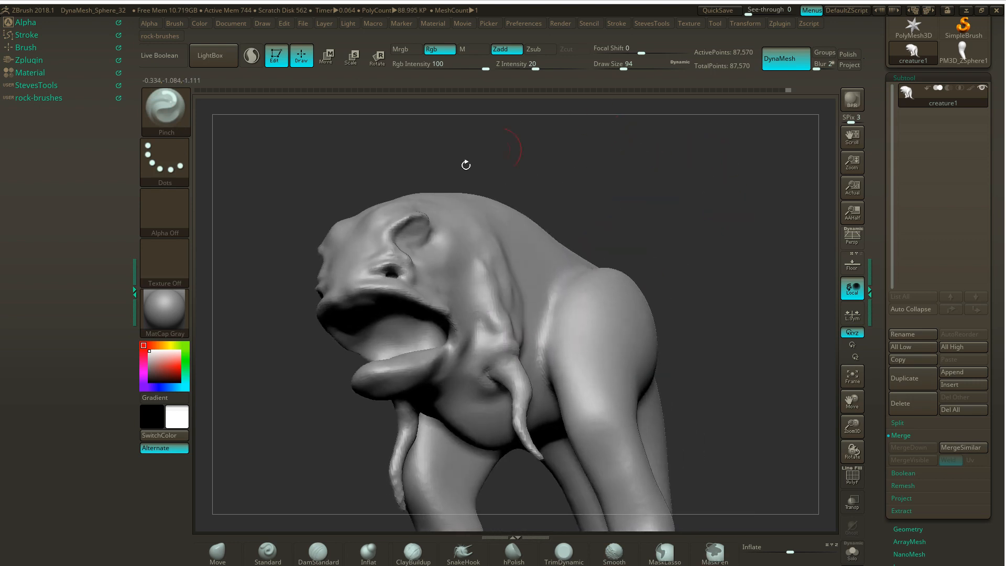
left_click(413, 551)
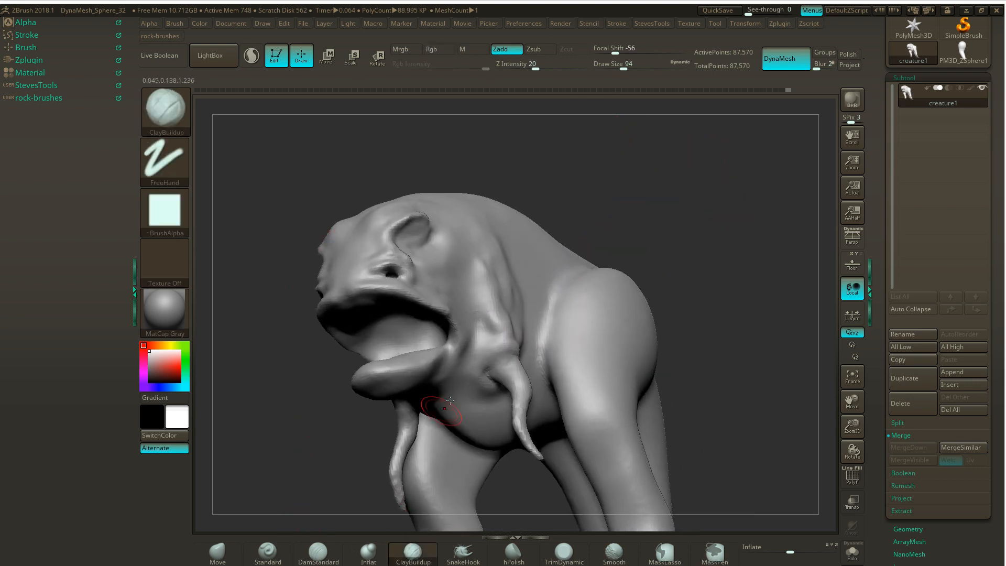
key("s")
left_click_drag(702, 209, 681, 214)
left_click_drag(493, 352, 505, 350)
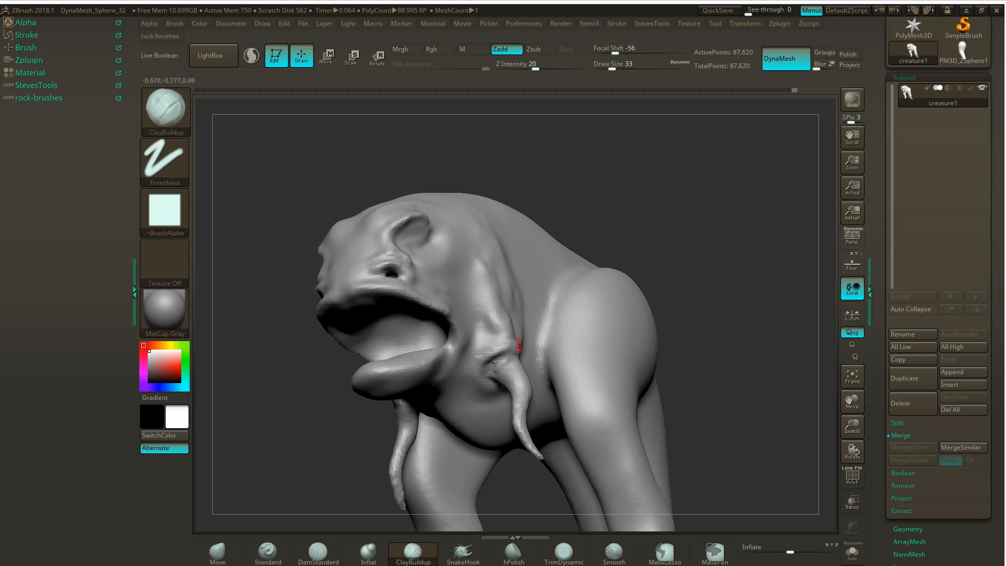
mouse_move(516, 342)
left_mouse_down()
mouse_move(484, 348)
mouse_move(501, 351)
left_mouse_up()
- Extend the clay fold around the back of the small arm's base and smooth it into the body
mouse_move(665, 251)
left_mouse_down()
mouse_move(649, 247)
mouse_move(644, 211)
mouse_move(658, 220)
mouse_move(646, 229)
left_mouse_up()
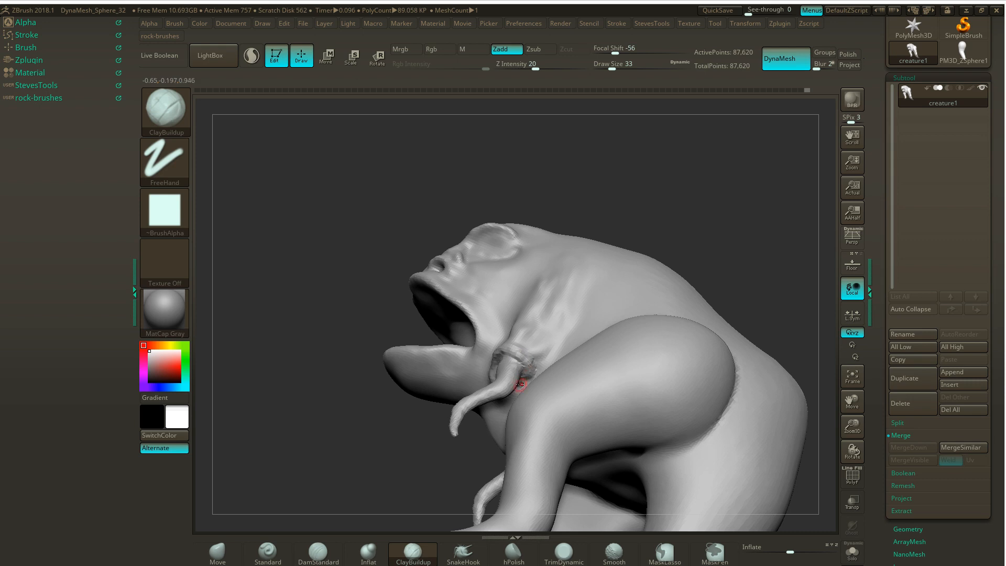
mouse_move(546, 341)
left_mouse_down()
mouse_move(531, 348)
mouse_move(533, 373)
left_mouse_up()
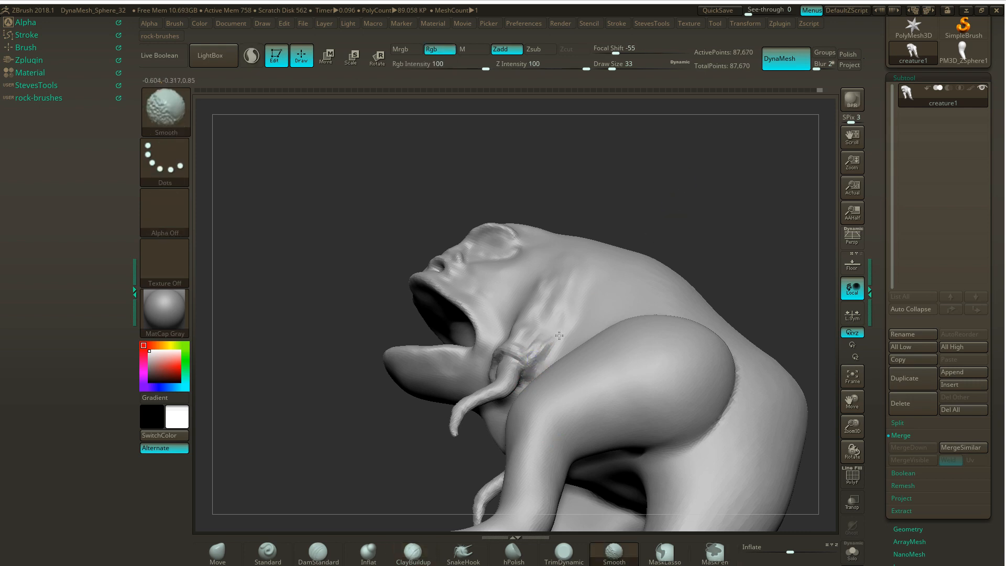
mouse_move(658, 173)
left_mouse_down()
mouse_move(684, 189)
mouse_move(648, 213)
left_mouse_up()
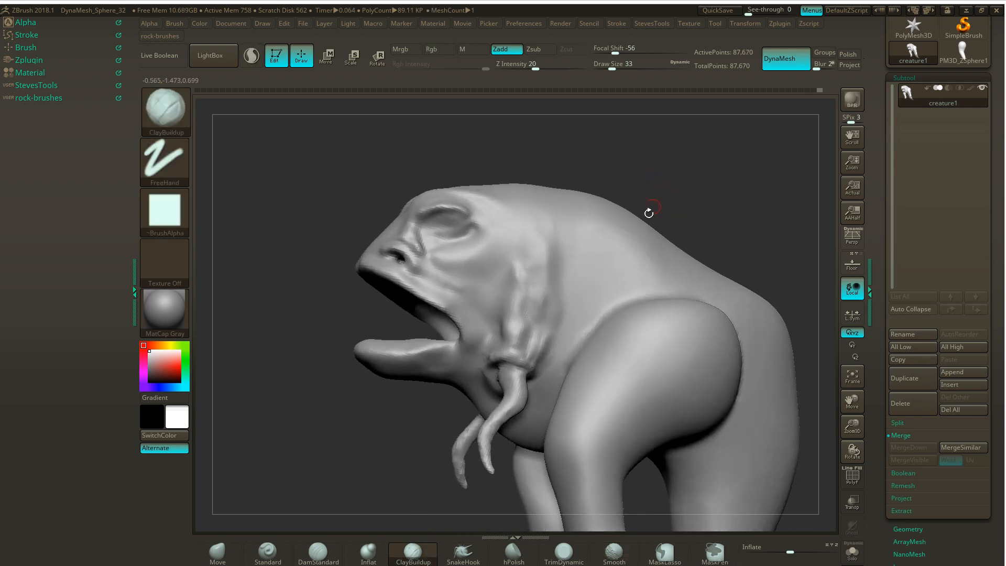
- Build up a clay strand along the muscle band's rear edge above the small arm with ClayBuildup at draw size 49
key("s")
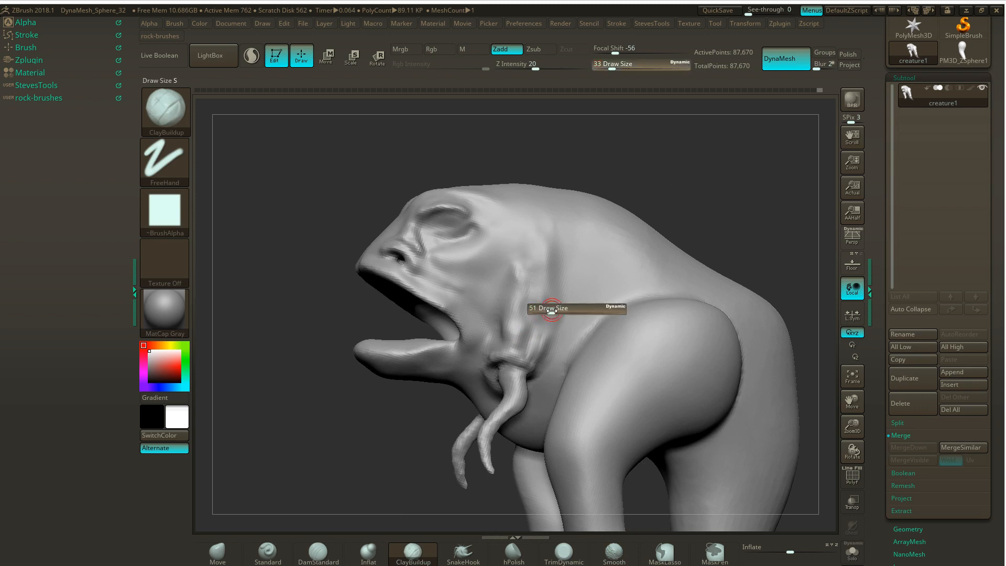
left_click_drag(551, 310, 549, 312)
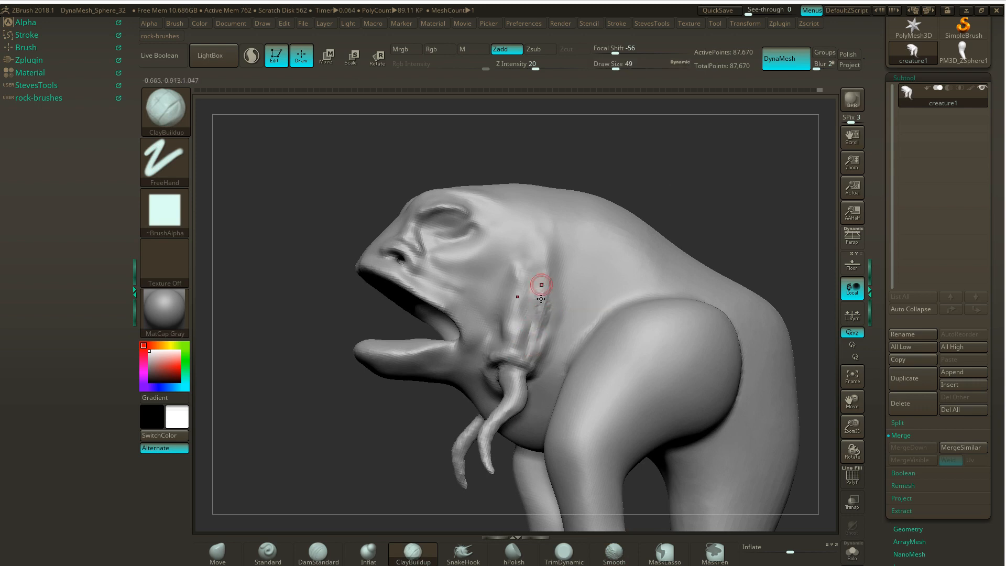
left_click_drag(542, 272, 548, 318)
left_click_drag(548, 278, 552, 298)
- Carve creases between the muscle strands above the small arm with the DamStandard brush
left_click(318, 551)
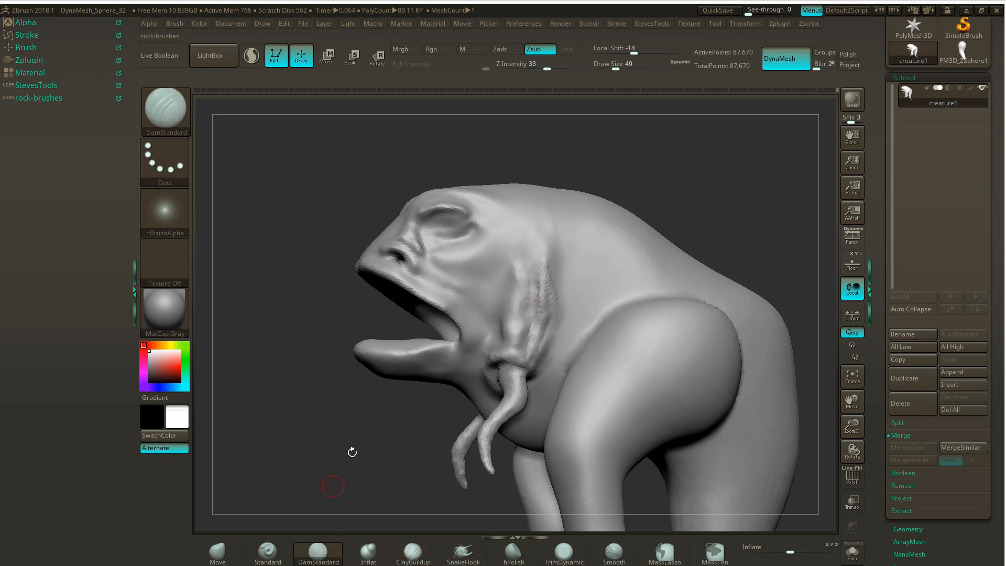
left_click_drag(529, 319, 522, 347)
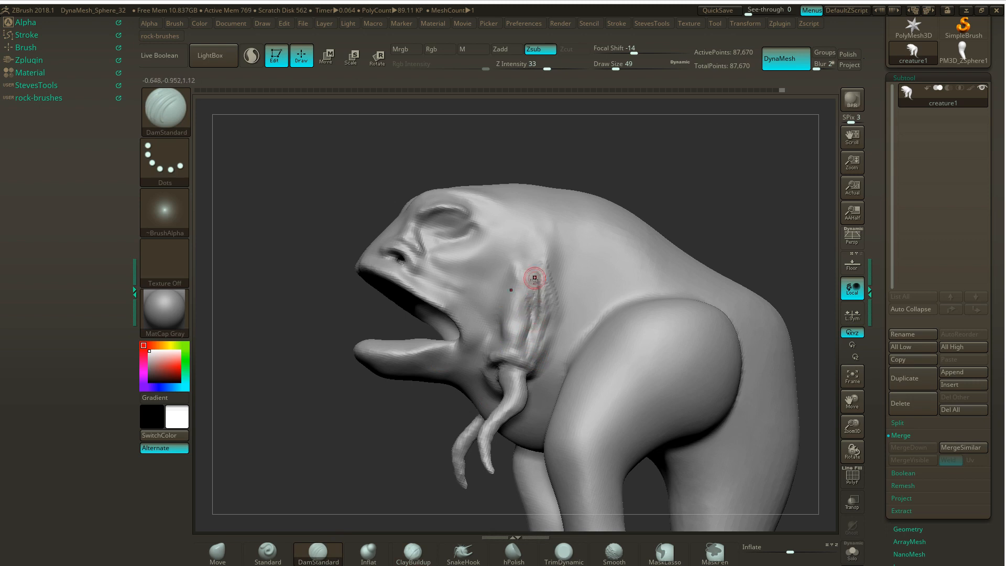
left_click_drag(531, 311, 542, 280)
left_click_drag(547, 332, 551, 268)
mouse_move(545, 349)
left_mouse_down()
mouse_move(558, 296)
mouse_move(543, 266)
mouse_move(532, 305)
left_mouse_up()
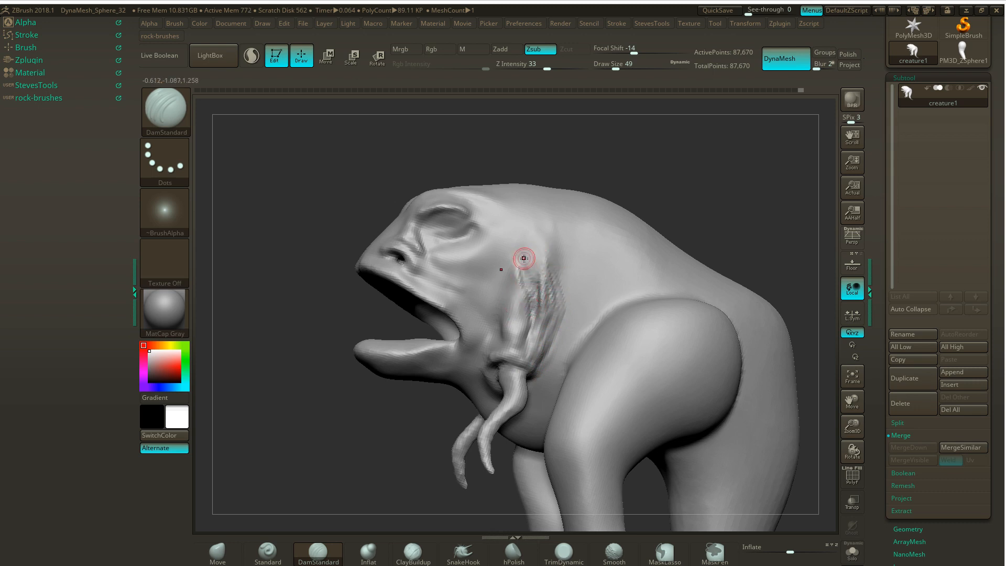
- Remesh the creature with DynaMesh and smooth the rough muscle strands above the small arm
key("shift")
left_click_drag(511, 303, 516, 274, "shift")
left_click_drag(674, 159, 674, 190, "ctrl")
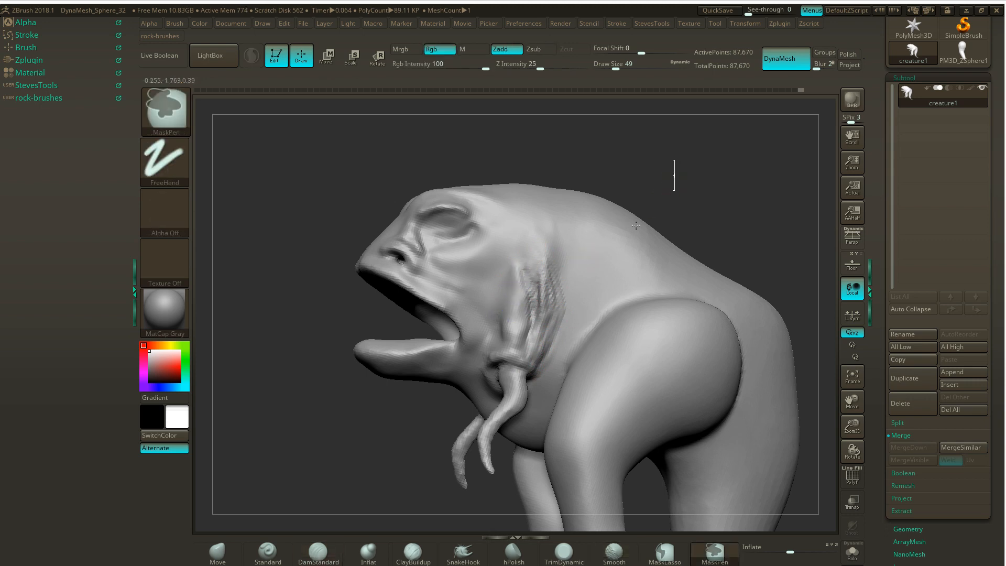
mouse_move(535, 304)
left_mouse_down("shift")
mouse_move(533, 330)
mouse_move(537, 323)
left_mouse_up("shift")
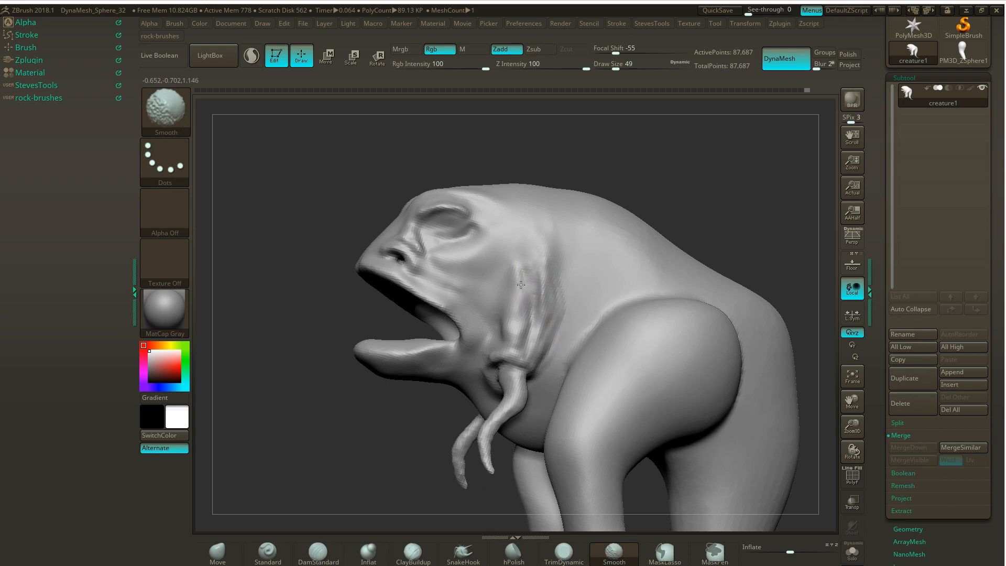
left_click_drag(521, 285, 526, 288, "shift")
- Carve a DamStandard crease along the muscle band's front edge, from above the small arm up behind the cheek
left_click_drag(637, 195, 682, 192)
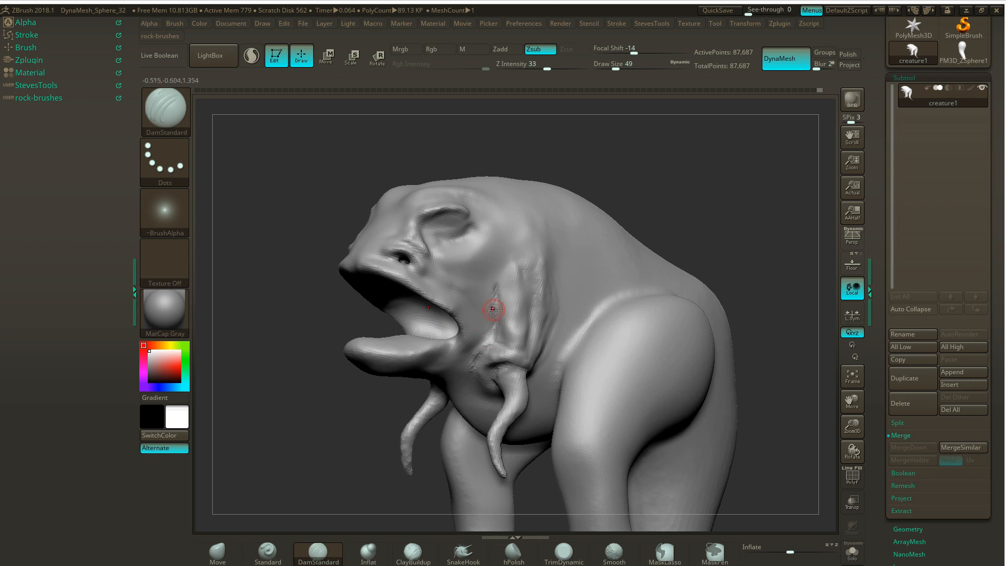
left_click_drag(496, 316, 500, 280)
mouse_move(502, 318)
left_mouse_down()
mouse_move(505, 265)
mouse_move(513, 318)
mouse_move(500, 333)
mouse_move(497, 303)
left_mouse_up()
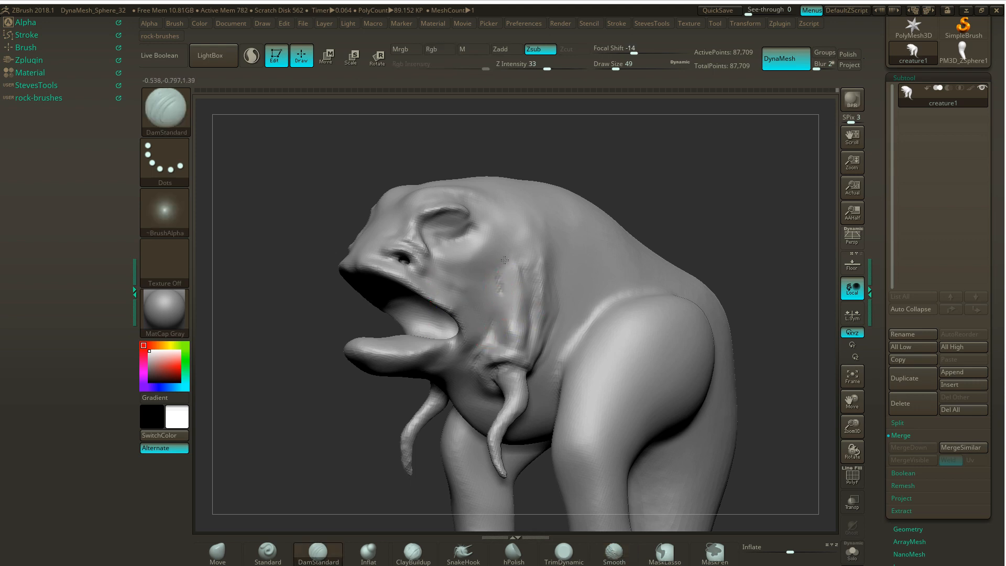
left_click_drag(499, 276, 508, 241)
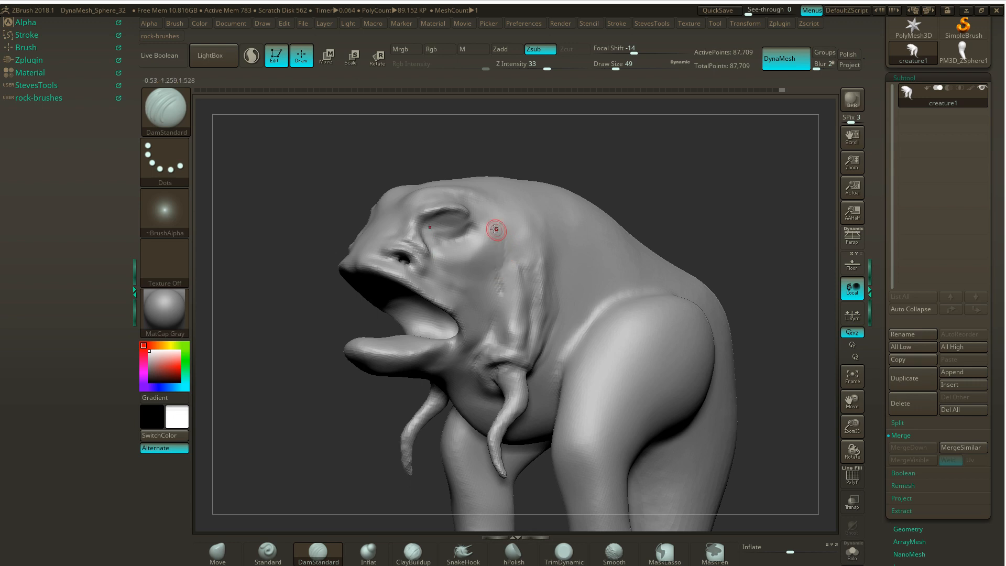
left_click_drag(584, 150, 571, 153)
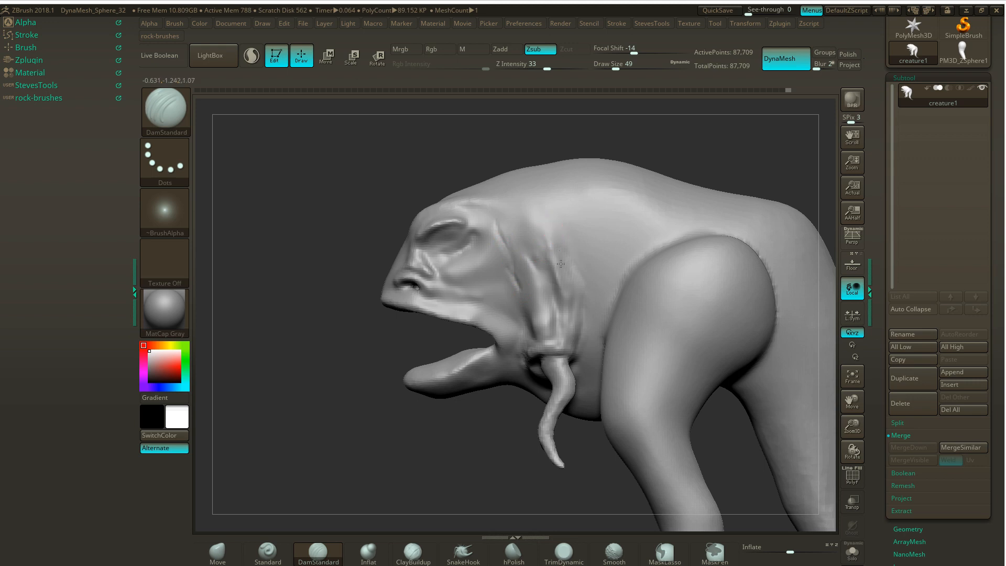
- Cut a crease up the neck along the muscle band's rear edge and remesh the creature with DynaMesh
left_click_drag(556, 250, 535, 208)
left_click_drag(543, 220, 538, 201)
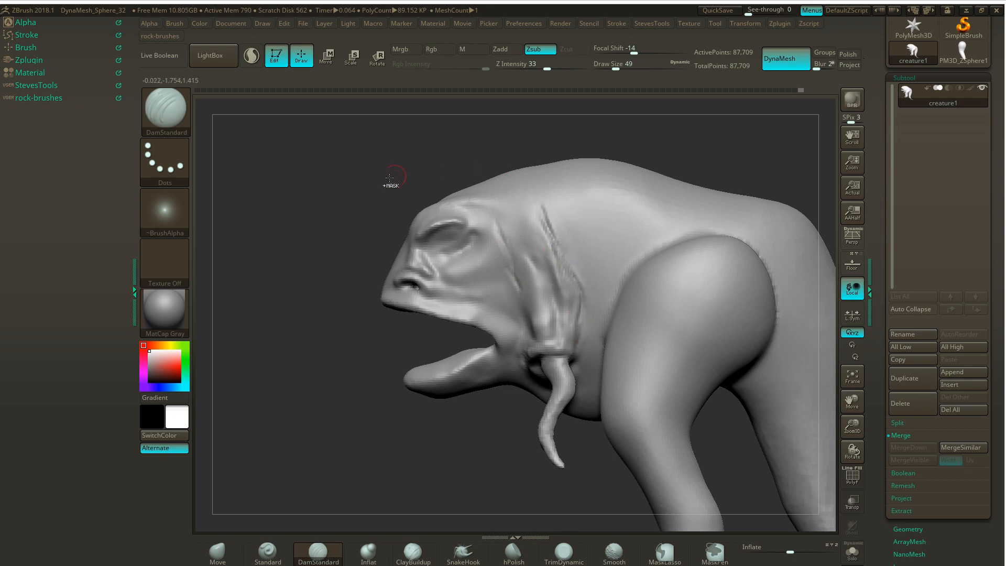
key("ctrl+z")
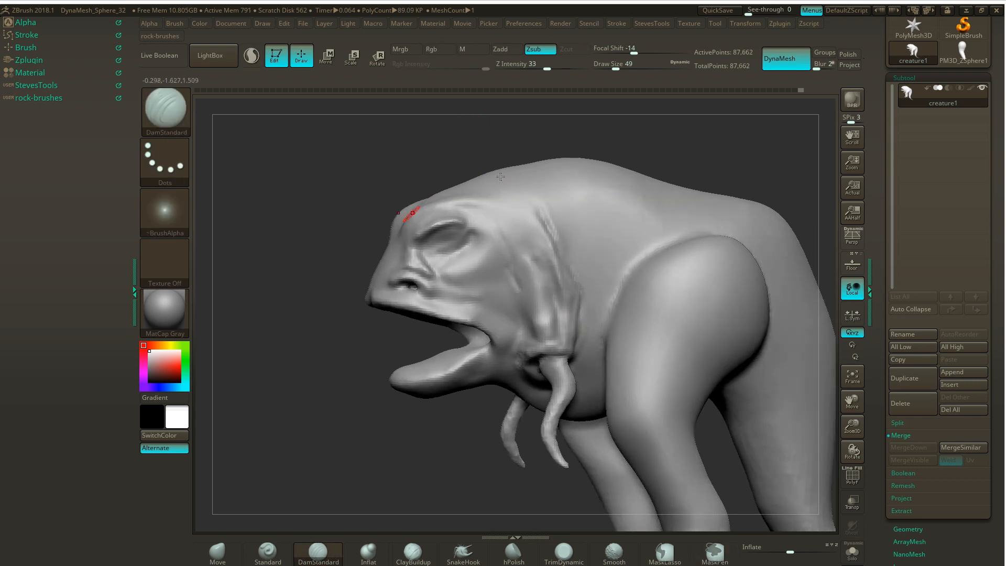
left_click_drag(714, 158, 702, 158)
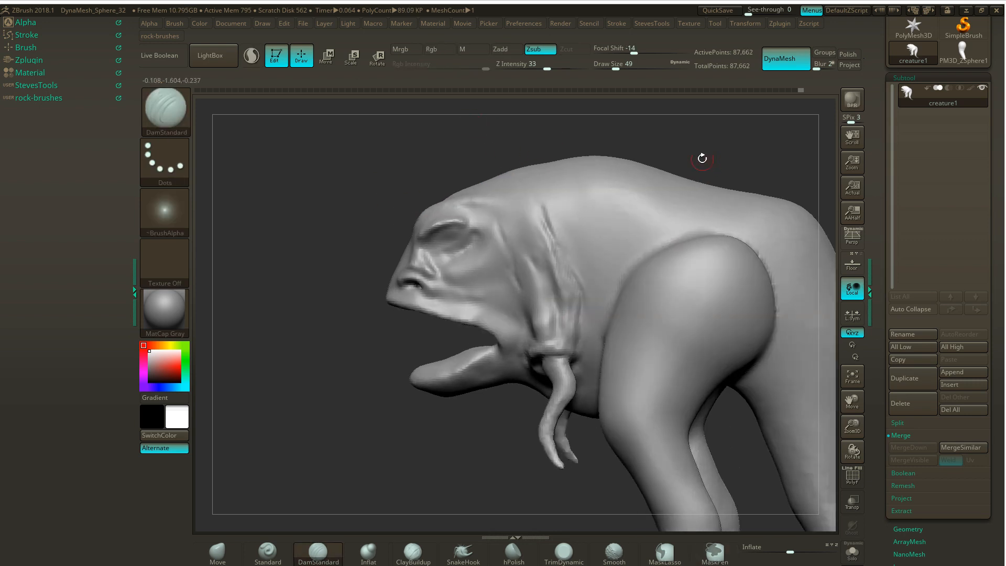
- Build up clay on the rear strand and the fold over the small arm's base with the ClayBuildup brush
left_click(412, 552)
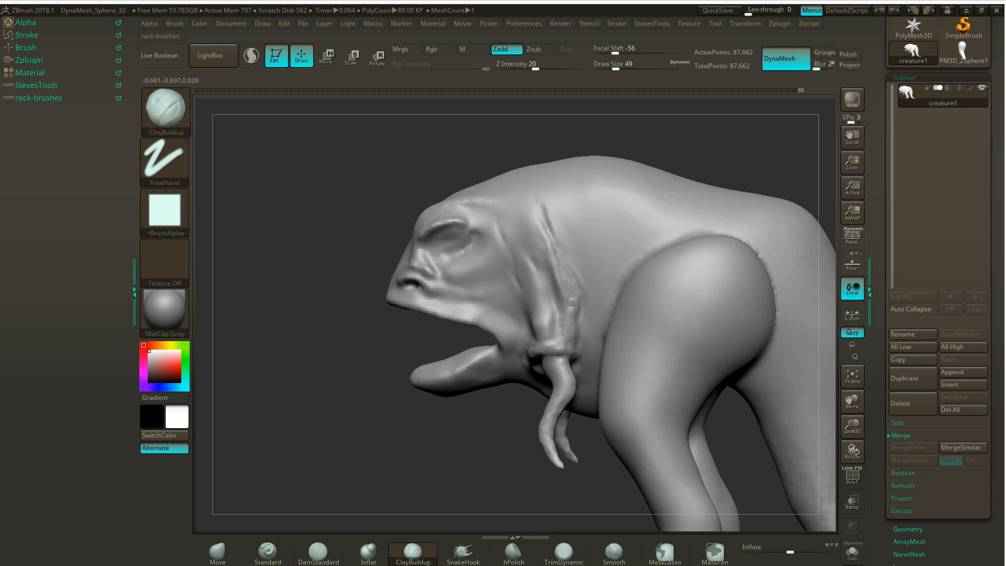
left_click_drag(482, 253, 570, 298)
key("ctrl+z")
left_click_drag(545, 345, 574, 350)
- Define the strands above the small arm's base with DamStandard creases running up the middle of the muscle band
left_click(318, 551)
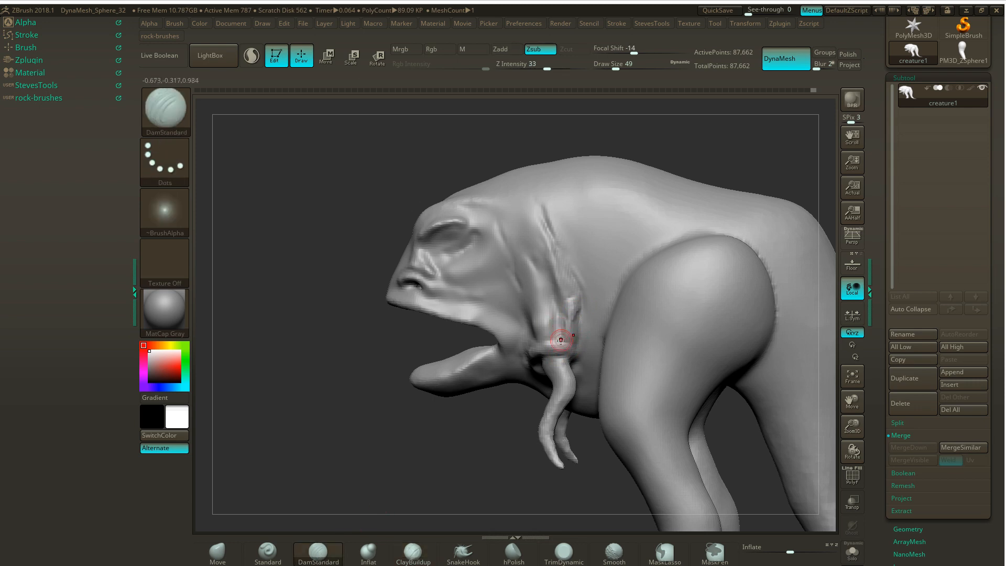
mouse_move(565, 339)
left_mouse_down()
mouse_move(560, 304)
mouse_move(562, 322)
mouse_move(530, 259)
left_mouse_up()
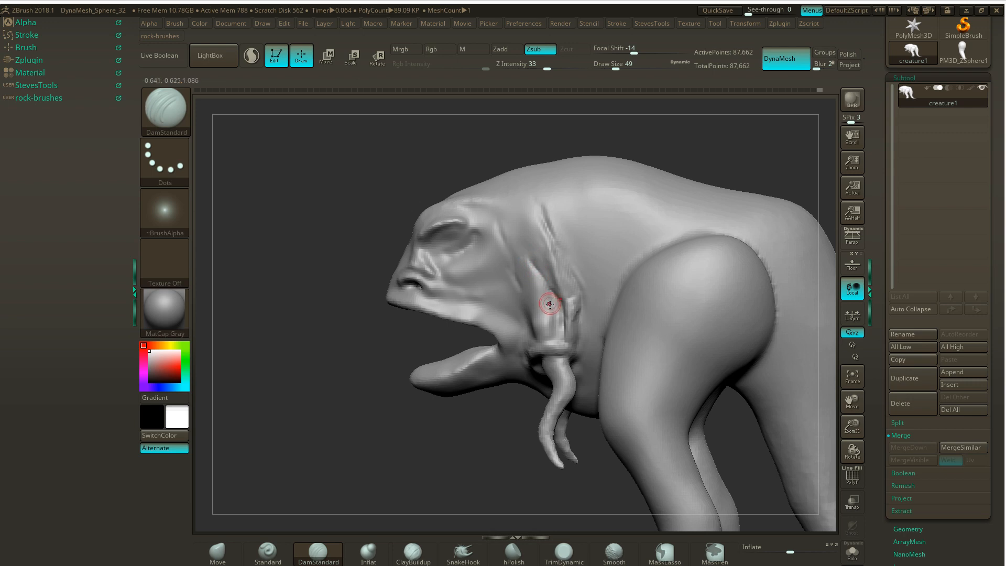
mouse_move(549, 302)
left_mouse_down()
mouse_move(536, 271)
mouse_move(556, 266)
left_mouse_up()
- Soften the upper neck crease and recut it down the muscle band's rear edge
key("shift")
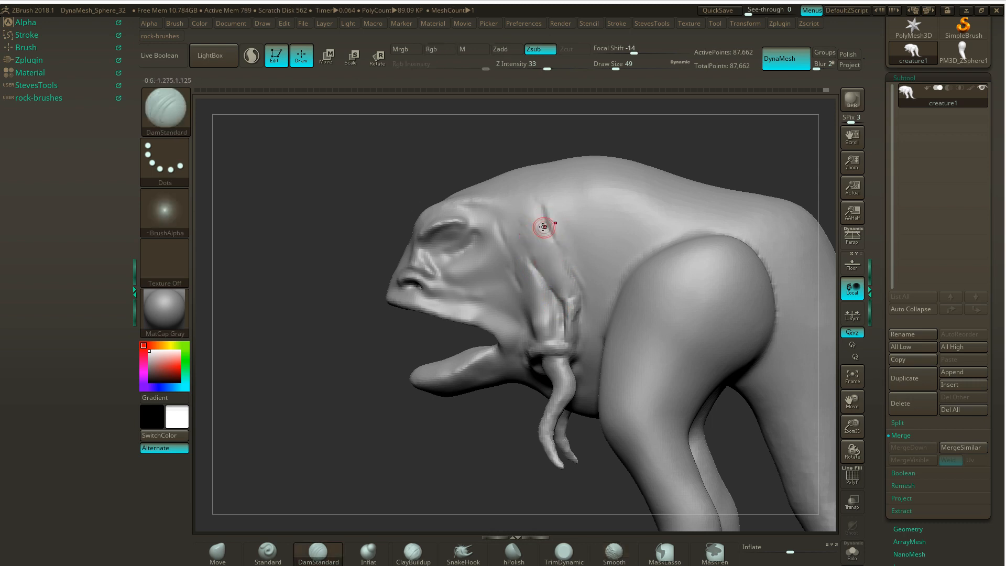
mouse_move(546, 228)
left_mouse_down()
mouse_move(561, 258)
mouse_move(544, 231)
left_mouse_up()
mouse_move(569, 266)
left_mouse_down()
mouse_move(554, 235)
mouse_move(578, 299)
left_mouse_up()
key("shift")
mouse_move(557, 215)
left_mouse_down("shift")
mouse_move(551, 229)
mouse_move(553, 215)
left_mouse_up("shift")
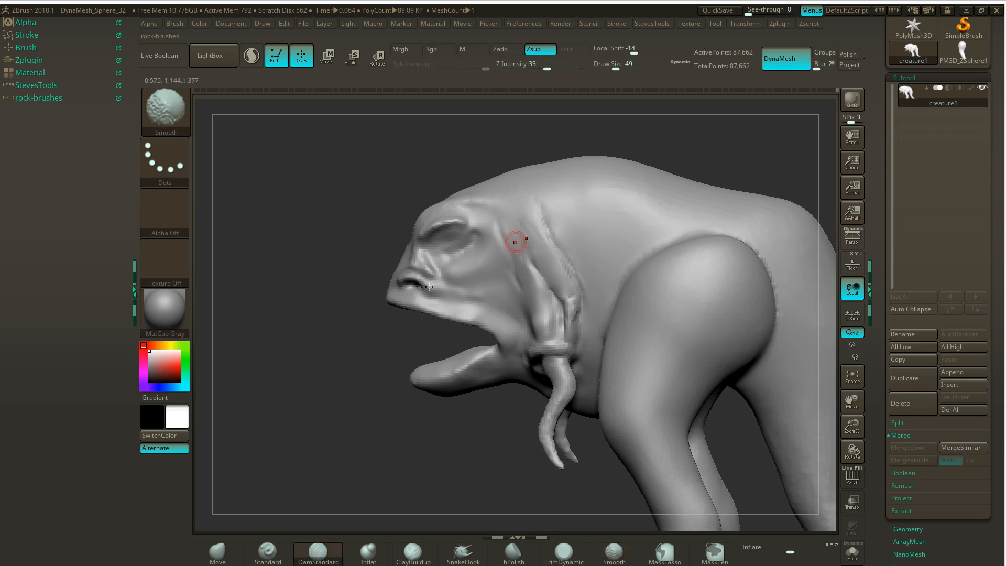
- Refine the creases at the muscle band's front edge and upper neck with DamStandard, and remesh with DynaMesh
mouse_move(283, 346)
left_mouse_down()
mouse_move(338, 353)
mouse_move(330, 334)
left_mouse_up()
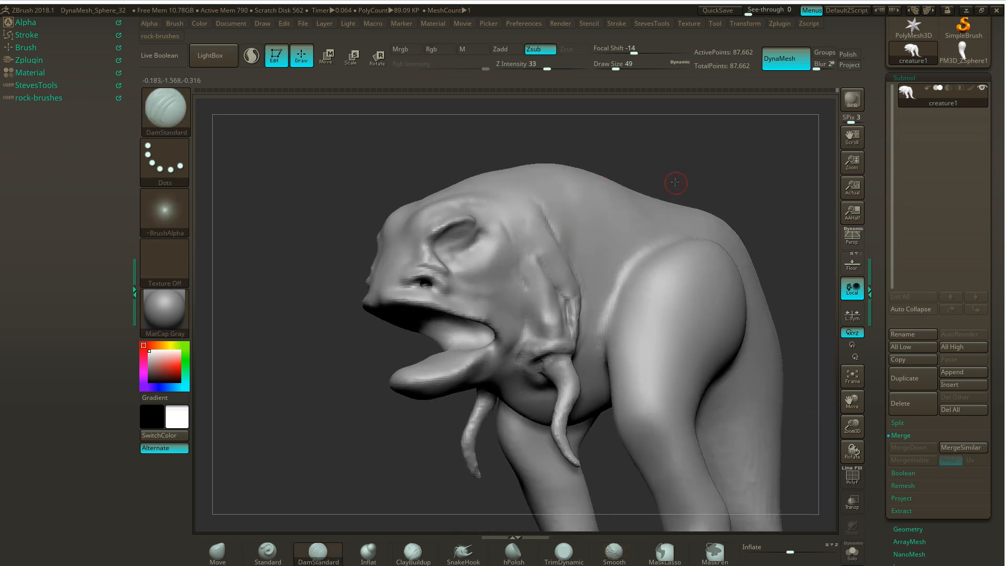
left_click_drag(675, 187, 645, 185)
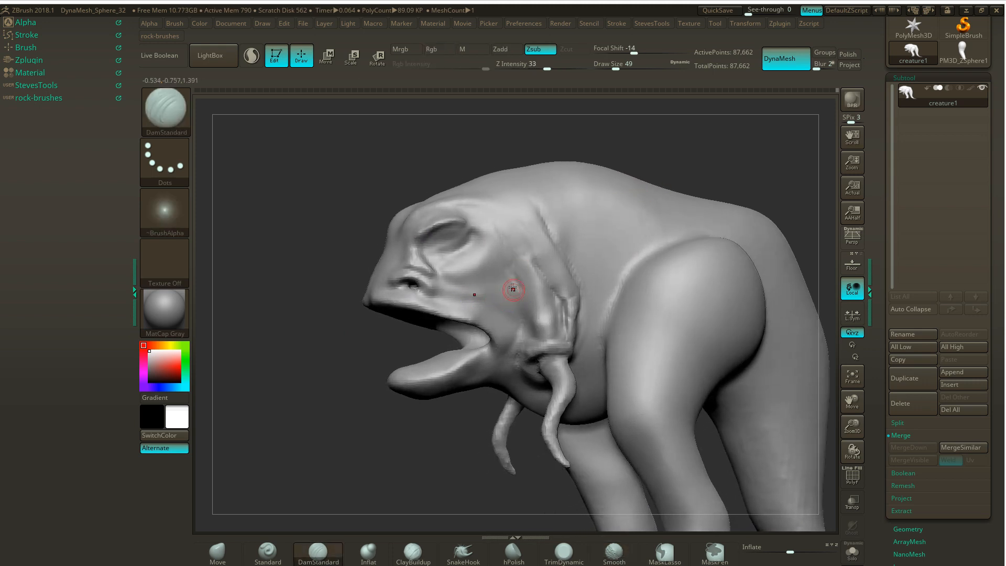
left_click_drag(521, 300, 521, 304)
left_click_drag(309, 373, 316, 346)
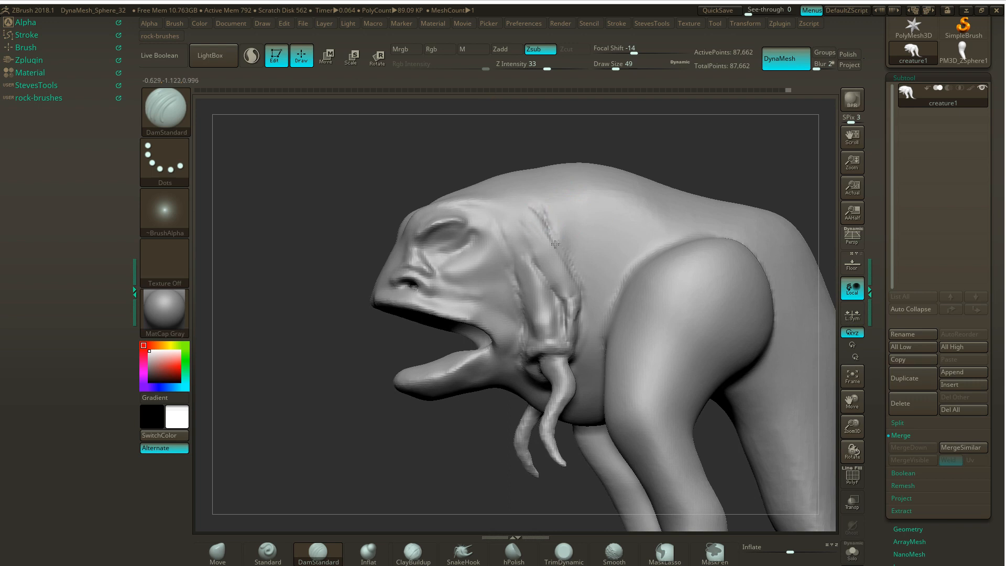
left_click_drag(527, 210, 558, 239)
left_click_drag(420, 147, 426, 153, "ctrl")
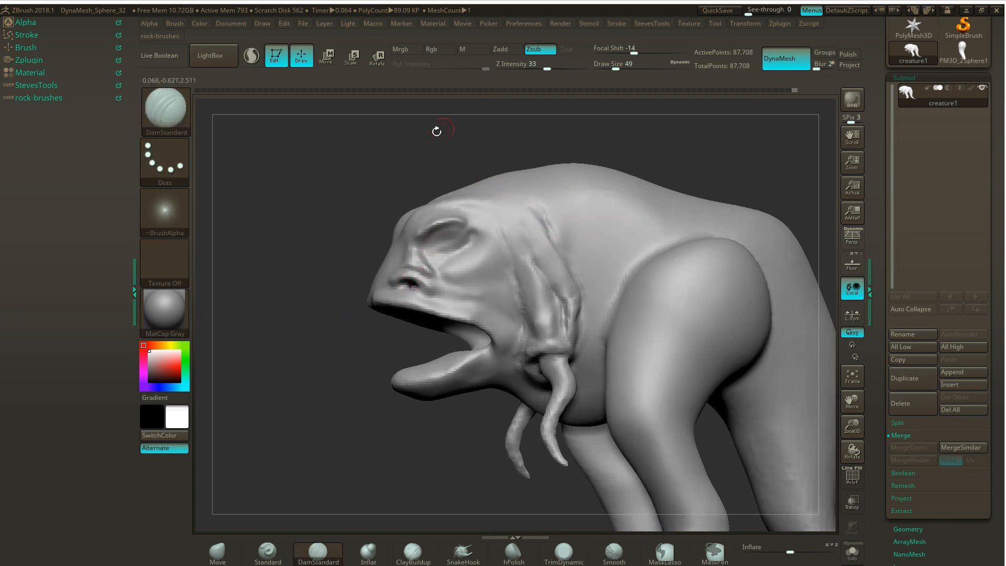
- Smooth the cheek skin between the eye socket, the mouth and the muscle band
key("shift")
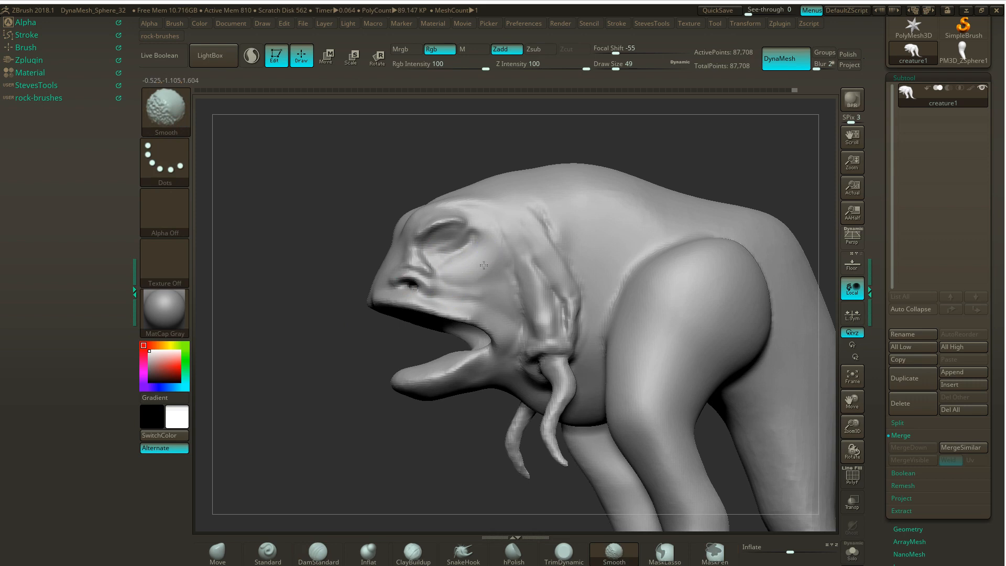
left_click_drag(270, 344, 290, 347)
left_click_drag(444, 210, 424, 218, "shift")
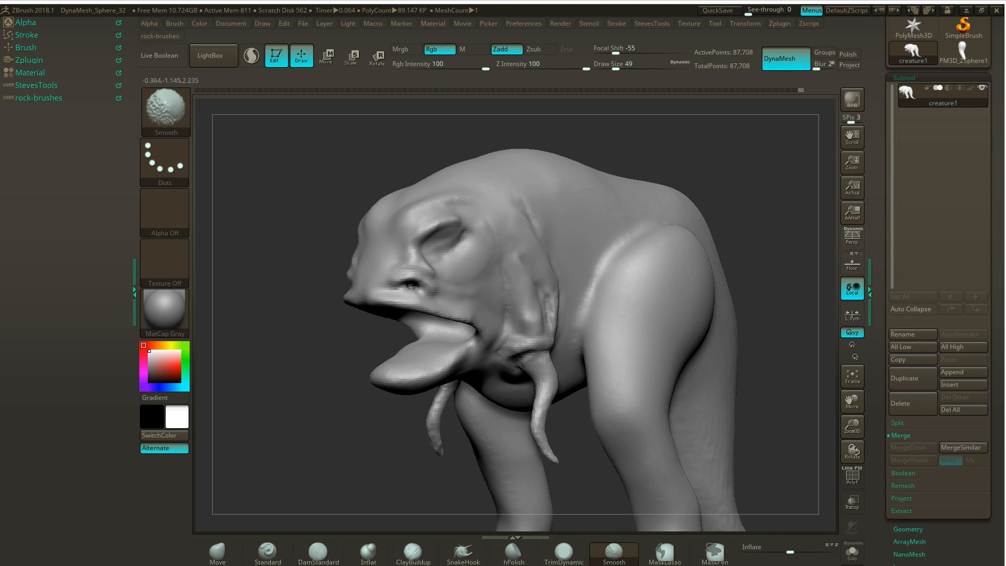
mouse_move(435, 291)
left_mouse_down("shift")
mouse_move(405, 298)
mouse_move(418, 316)
left_mouse_up("shift")
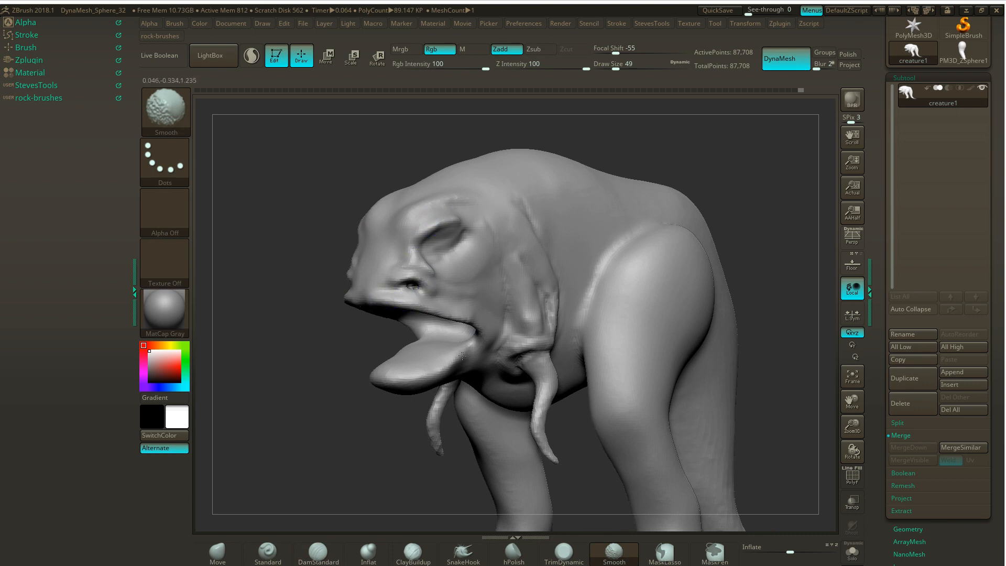
- Overlay the concept drawing on the side view, compare the small arm's skin folds and muscle strands, and hide it again
mouse_move(278, 375)
left_mouse_down()
mouse_move(315, 376)
mouse_move(304, 262)
left_mouse_up()
left_click_drag(632, 199, 685, 139)
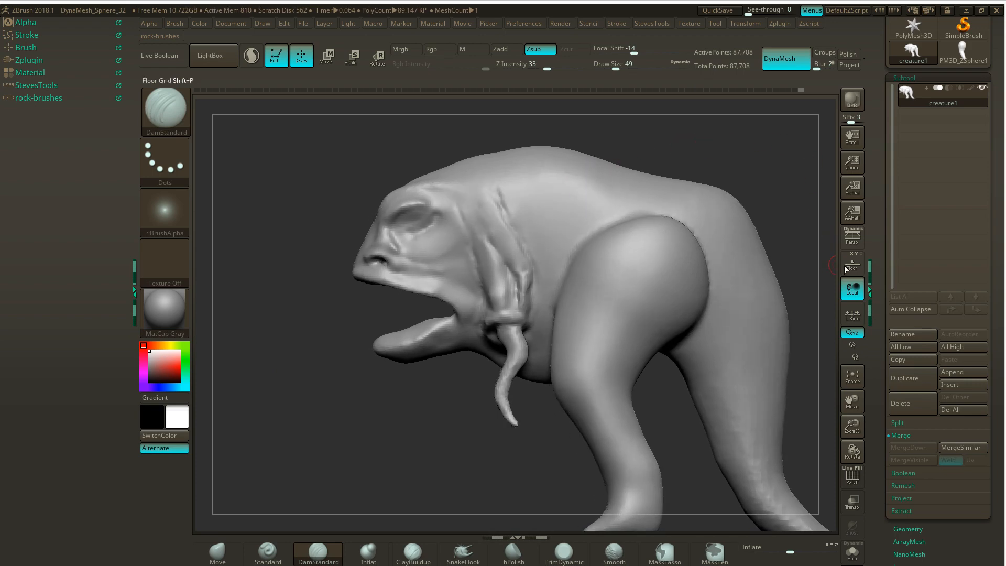
left_click(852, 263)
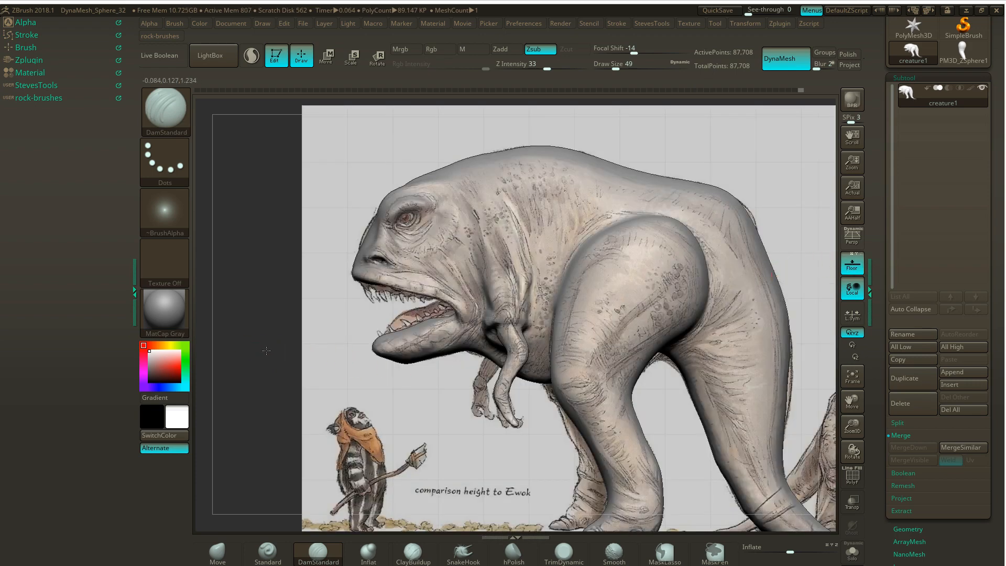
left_click_drag(249, 346, 295, 364, "alt")
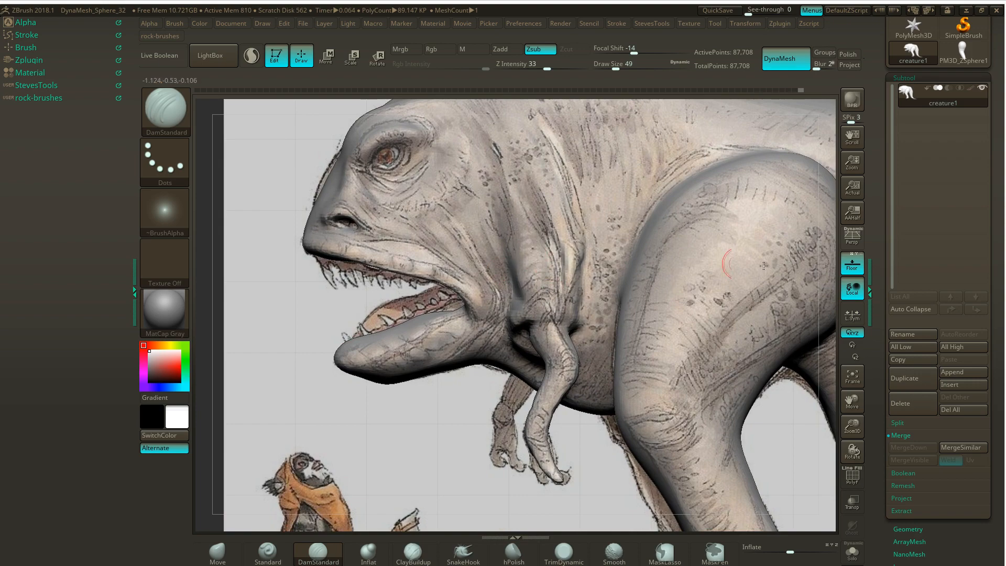
left_click(852, 267)
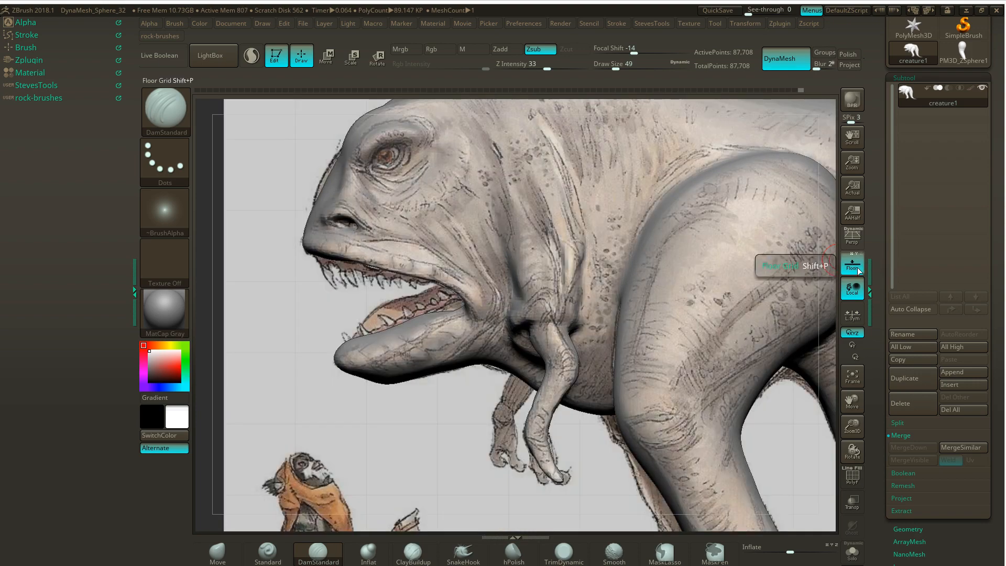
left_click(858, 268)
left_click(858, 269)
left_click(859, 267)
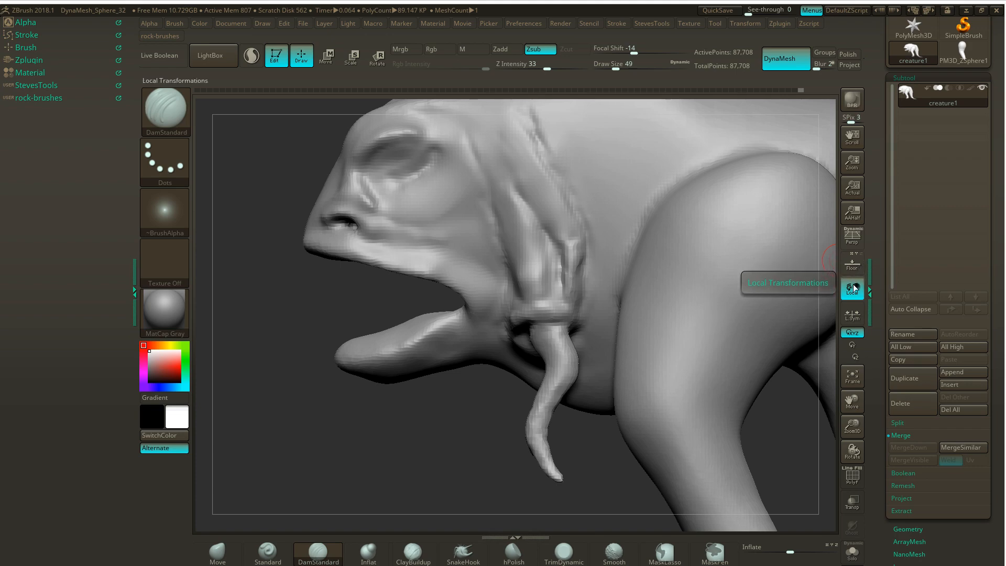
left_click(858, 268)
left_click(858, 272)
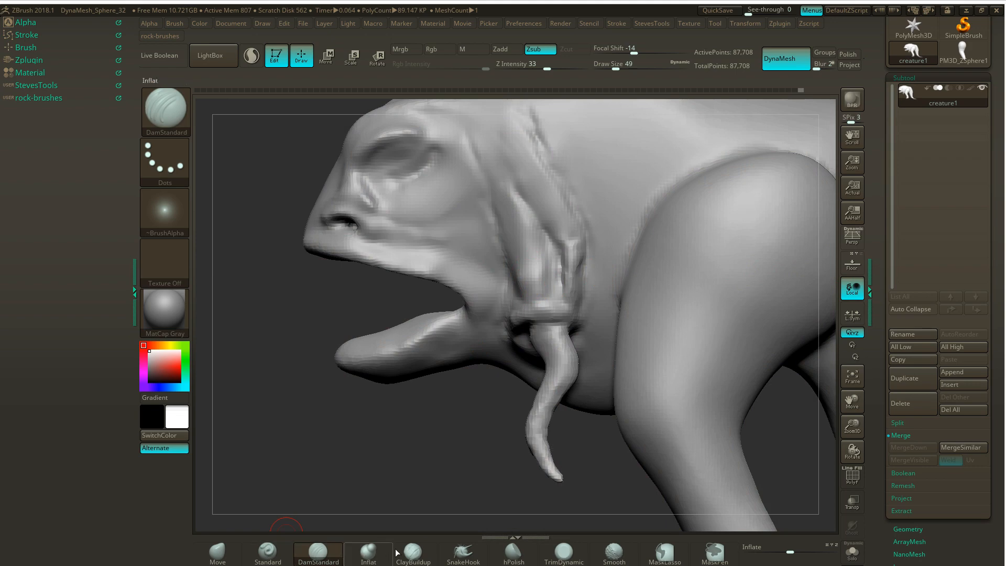
- Build up the muscle strand running from the small arm's base up the neck with ClayBuildup and smooth it
left_click(413, 553)
mouse_move(545, 288)
left_mouse_down()
mouse_move(527, 291)
mouse_move(539, 240)
mouse_move(523, 240)
mouse_move(530, 231)
mouse_move(500, 195)
mouse_move(508, 185)
mouse_move(514, 200)
mouse_move(495, 168)
mouse_move(489, 197)
left_mouse_up()
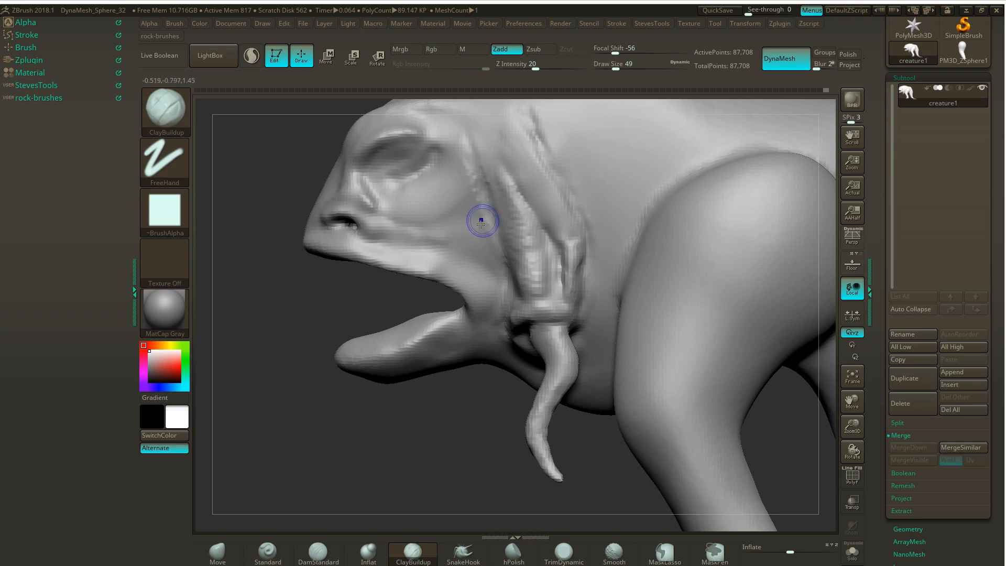
key("shift")
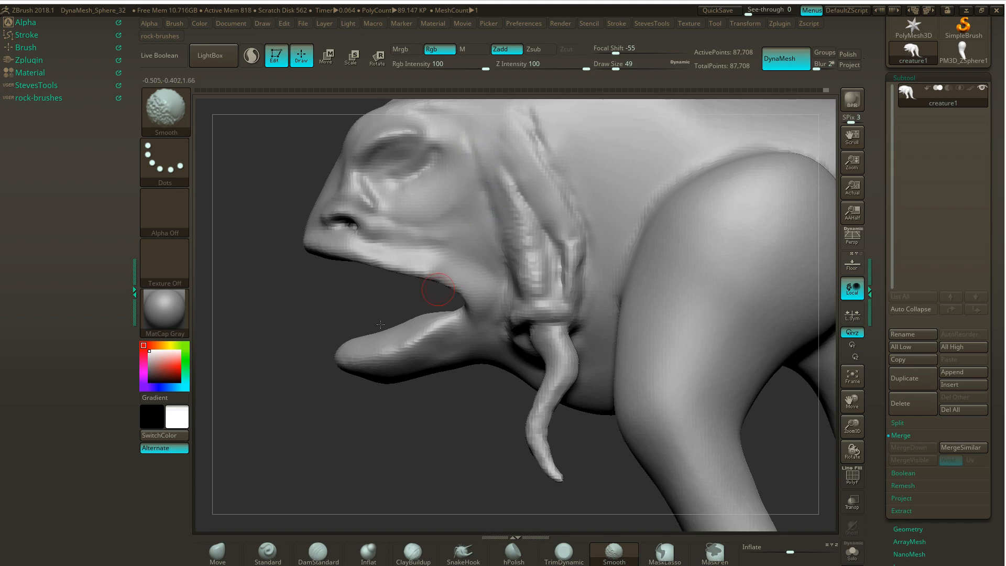
left_click_drag(281, 320, 308, 327)
key("shift")
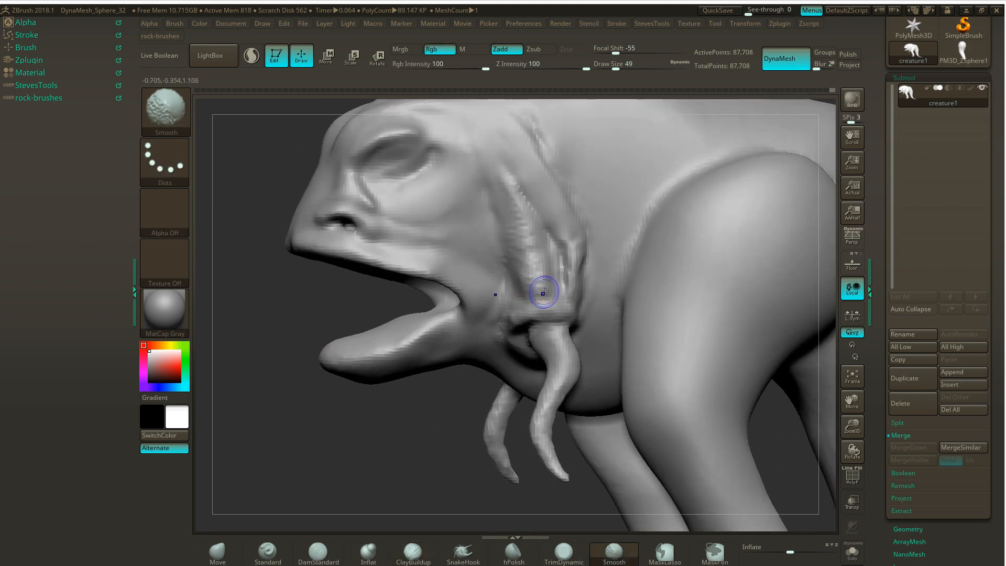
mouse_move(520, 264)
left_mouse_down("shift")
mouse_move(529, 233)
mouse_move(507, 179)
left_mouse_up("shift")
- Reshape the muscle band's rear fold with the Move brush at draw size 65 and remesh with DynaMesh
left_click_drag(364, 431, 457, 373)
left_click_drag(463, 442, 467, 417)
left_click(217, 551)
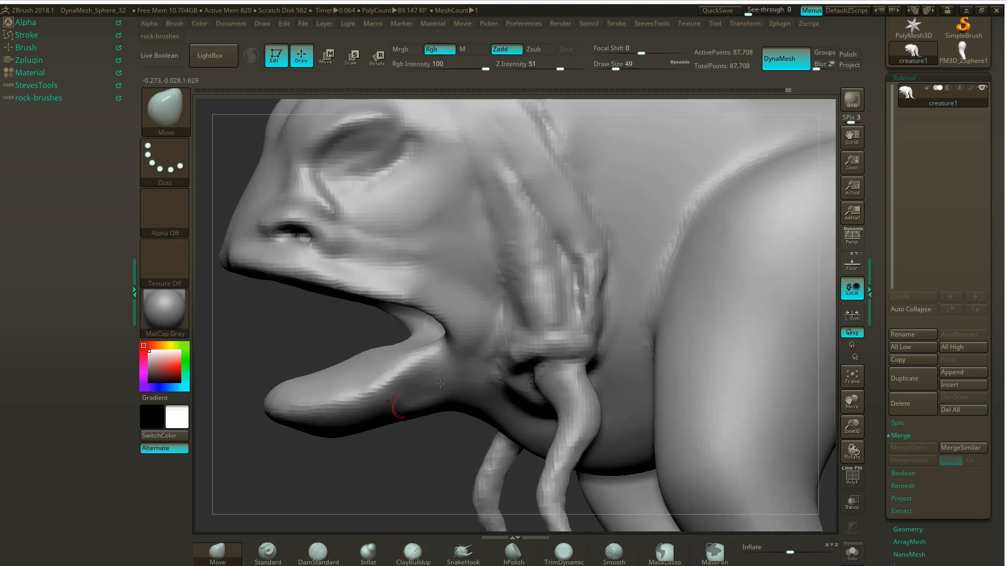
left_click_drag(589, 296, 584, 262)
left_click_drag(595, 316, 582, 322)
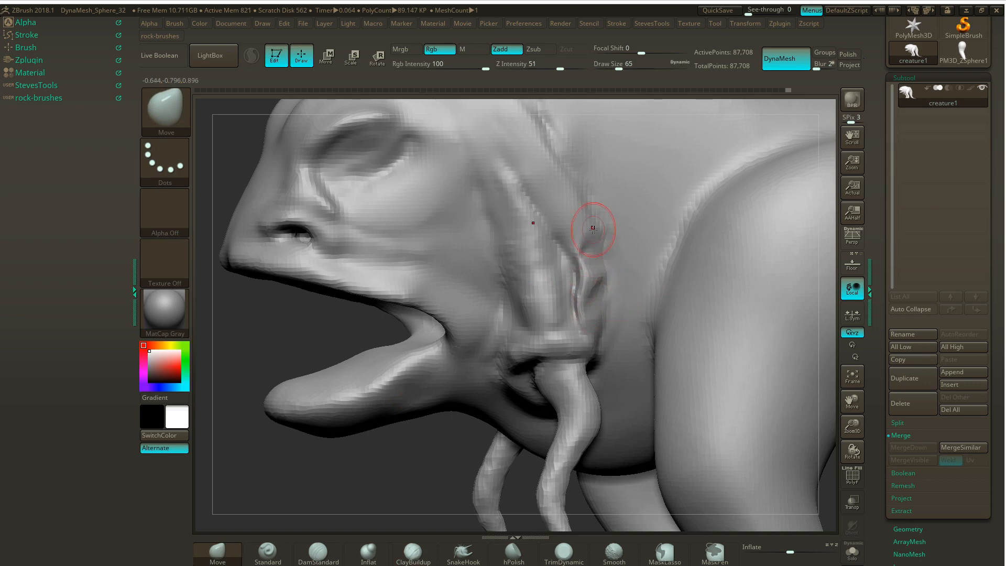
left_click_drag(596, 229, 585, 233)
left_click_drag(424, 458, 433, 478, "ctrl")
mouse_move(606, 281)
left_mouse_down("shift")
mouse_move(580, 259)
mouse_move(577, 288)
mouse_move(596, 240)
mouse_move(593, 283)
mouse_move(573, 209)
mouse_move(596, 275)
mouse_move(590, 322)
left_mouse_up("shift")
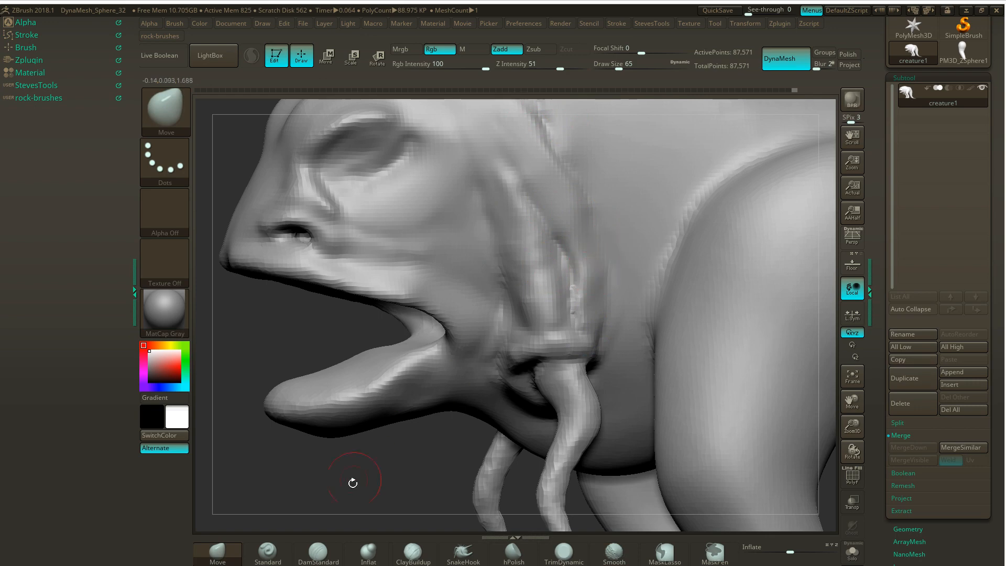
- Build up the front and rear muscle strands from above the small arm's base up the neck with ClayBuildup
left_click(413, 551)
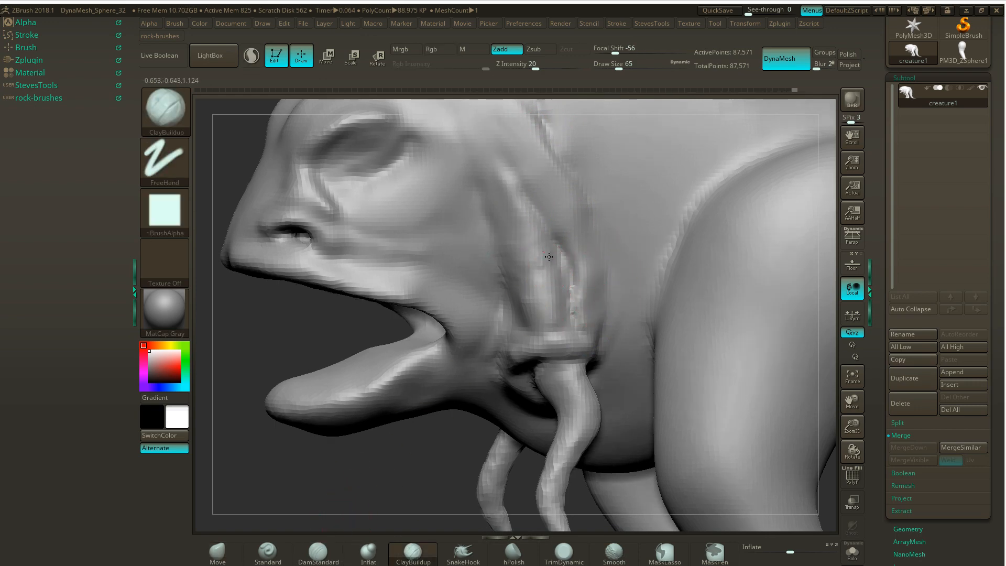
mouse_move(549, 257)
left_mouse_down()
mouse_move(529, 235)
mouse_move(559, 297)
mouse_move(567, 294)
mouse_move(527, 250)
left_mouse_up()
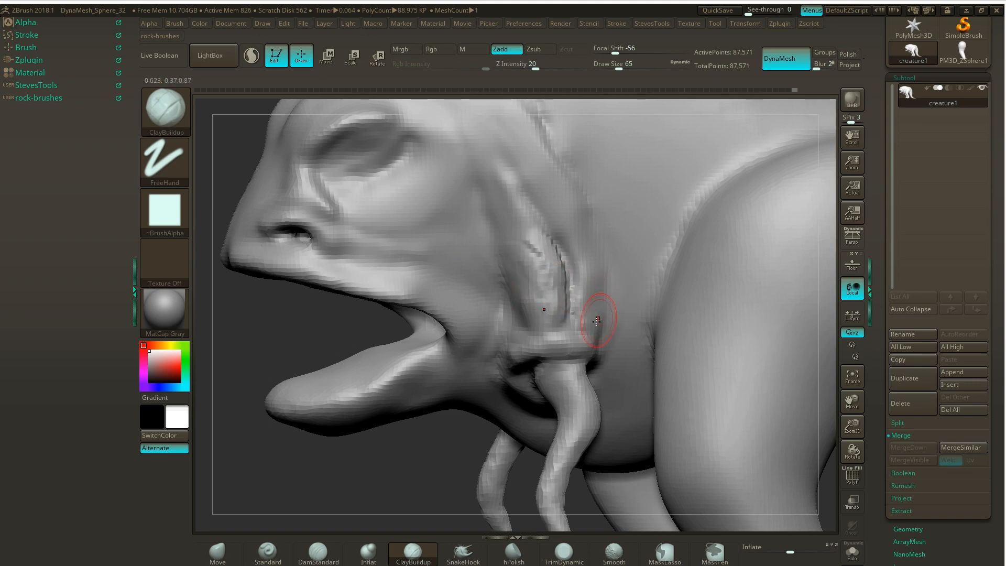
mouse_move(596, 318)
left_mouse_down()
mouse_move(576, 321)
mouse_move(594, 323)
mouse_move(590, 342)
mouse_move(596, 243)
mouse_move(586, 268)
mouse_move(571, 210)
mouse_move(547, 197)
mouse_move(581, 257)
mouse_move(524, 157)
mouse_move(580, 225)
mouse_move(516, 139)
mouse_move(538, 155)
left_mouse_up()
left_click_drag(595, 274, 585, 309)
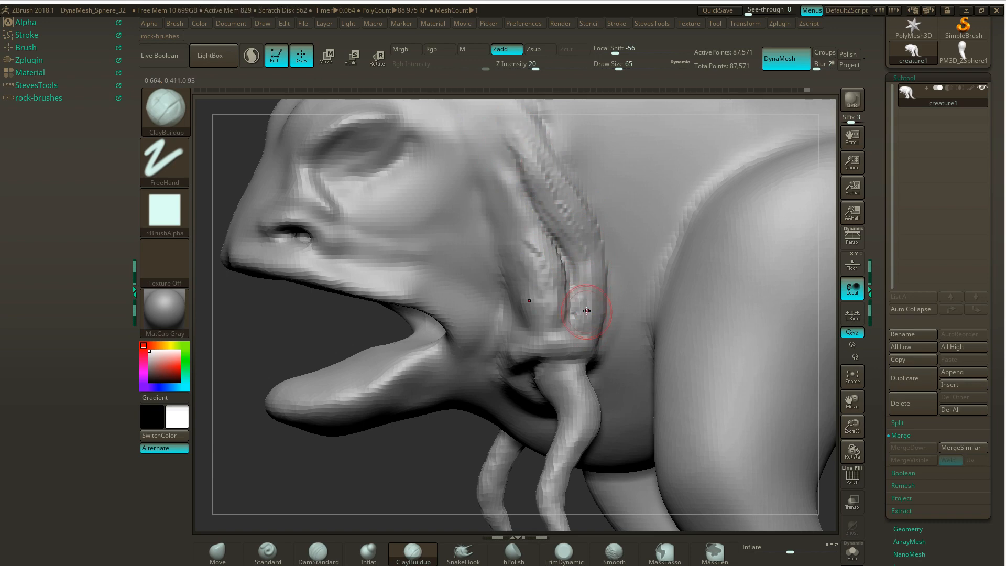
- Fill out the rear strand's lower end behind the small arm's base with clay, then remesh and smooth it
mouse_move(446, 423)
left_mouse_down()
mouse_move(434, 428)
mouse_move(414, 383)
left_mouse_up()
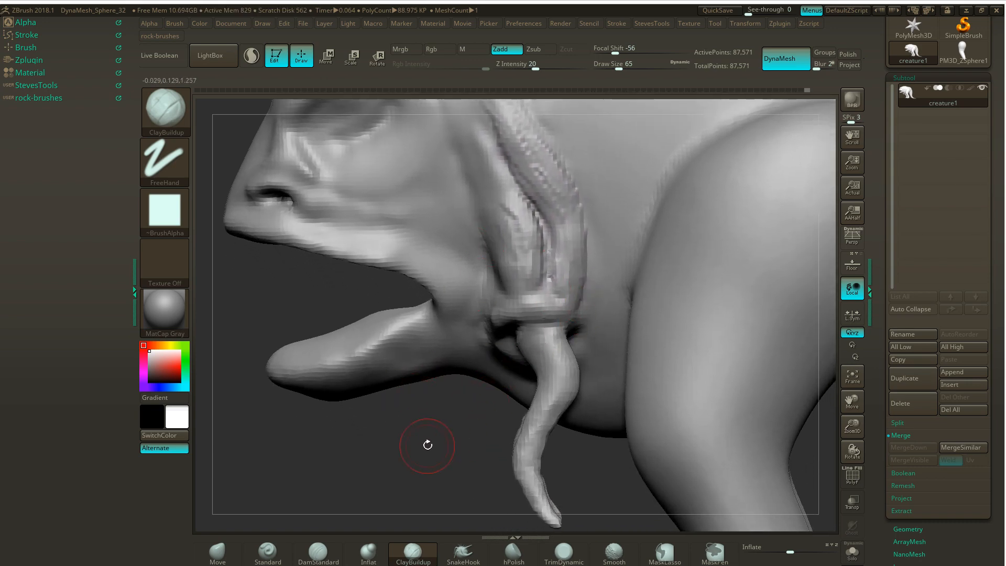
left_click_drag(427, 440, 472, 355)
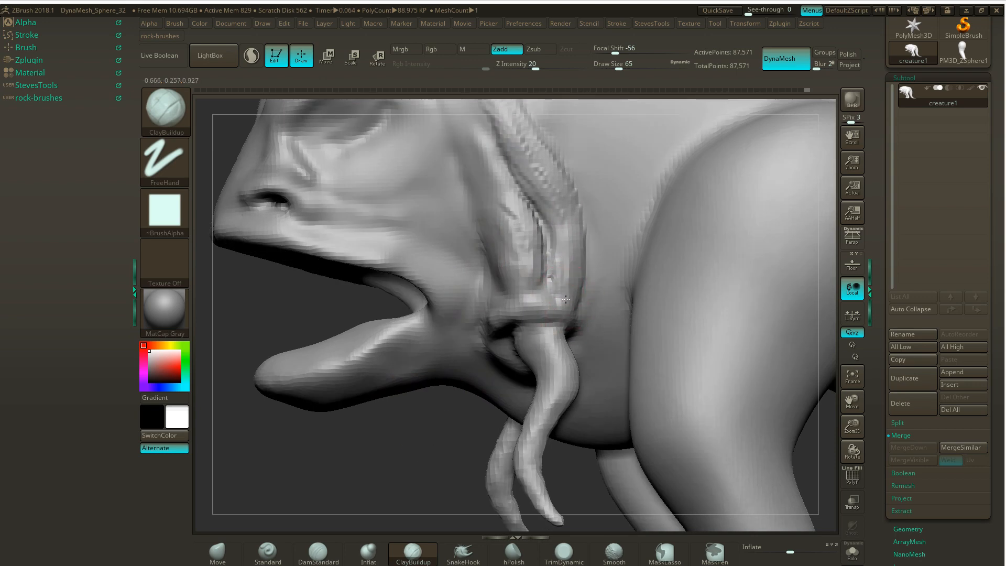
left_click_drag(566, 299, 566, 331)
left_click_drag(445, 440, 377, 445)
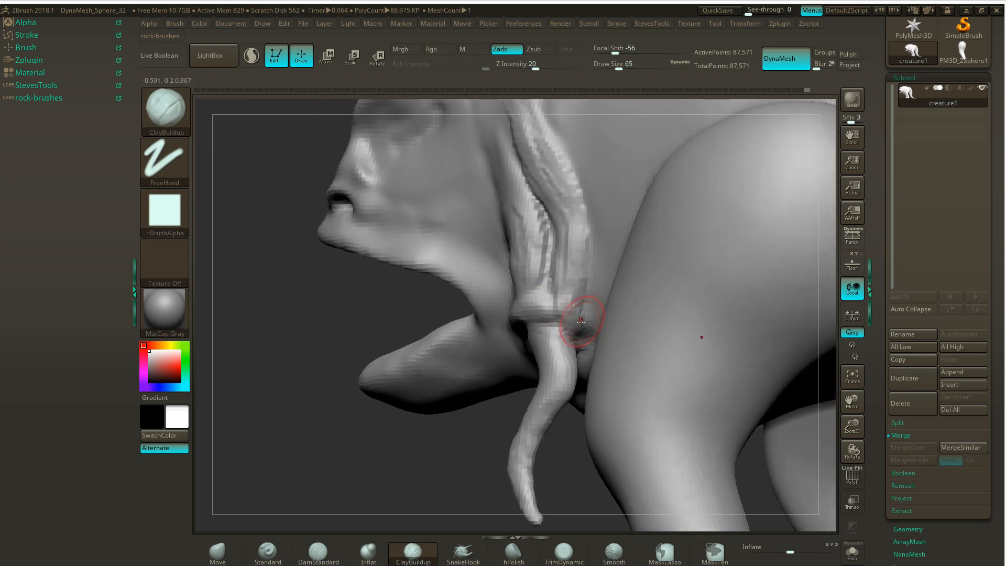
mouse_move(581, 320)
left_mouse_down()
mouse_move(562, 338)
mouse_move(577, 334)
mouse_move(576, 260)
left_mouse_up()
left_click_drag(449, 438, 454, 448)
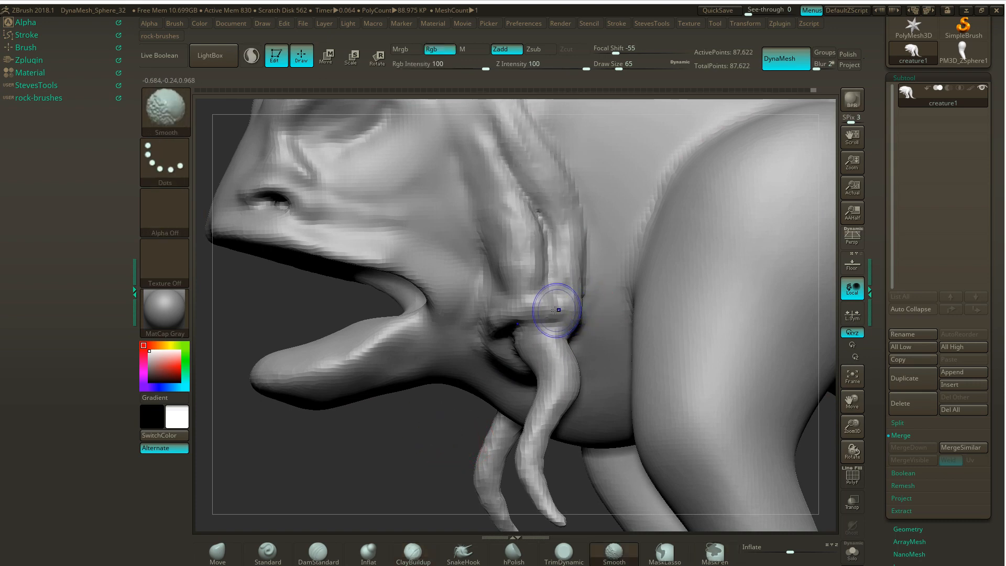
mouse_move(550, 303)
left_mouse_down("shift")
mouse_move(517, 292)
mouse_move(564, 314)
mouse_move(573, 269)
mouse_move(543, 180)
mouse_move(521, 189)
mouse_move(545, 269)
left_mouse_up("shift")
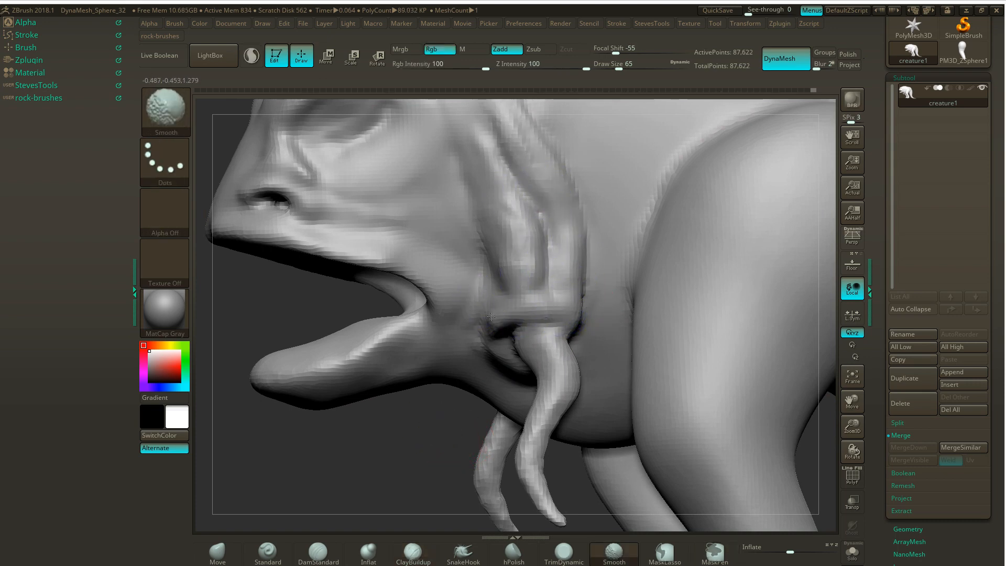
- Smooth the rear muscle strand down the side of the neck with the Smooth brush
mouse_move(428, 445)
left_mouse_down("alt")
mouse_move(321, 437)
mouse_move(363, 417)
mouse_move(351, 426)
mouse_move(387, 420)
left_mouse_up("alt")
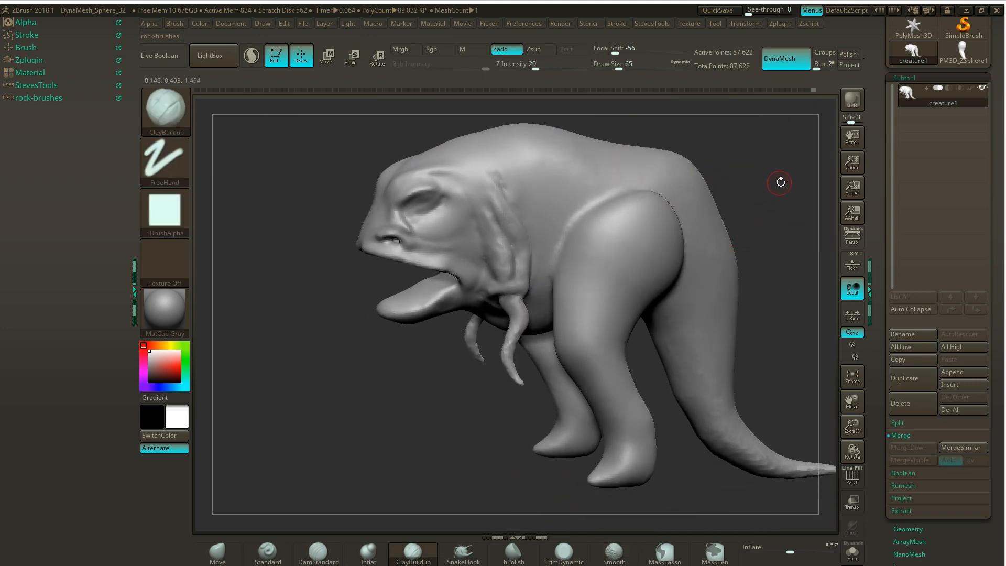
mouse_move(781, 182)
left_mouse_down("alt")
mouse_move(732, 211)
mouse_move(729, 244)
left_mouse_up("alt")
left_click_drag(612, 238, 632, 239, "shift")
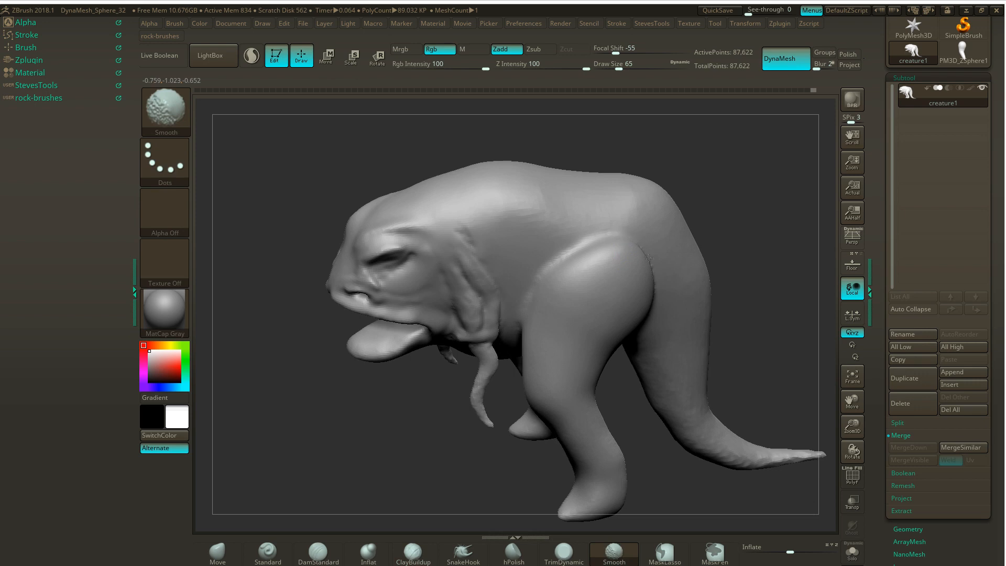
left_click_drag(752, 193, 755, 155)
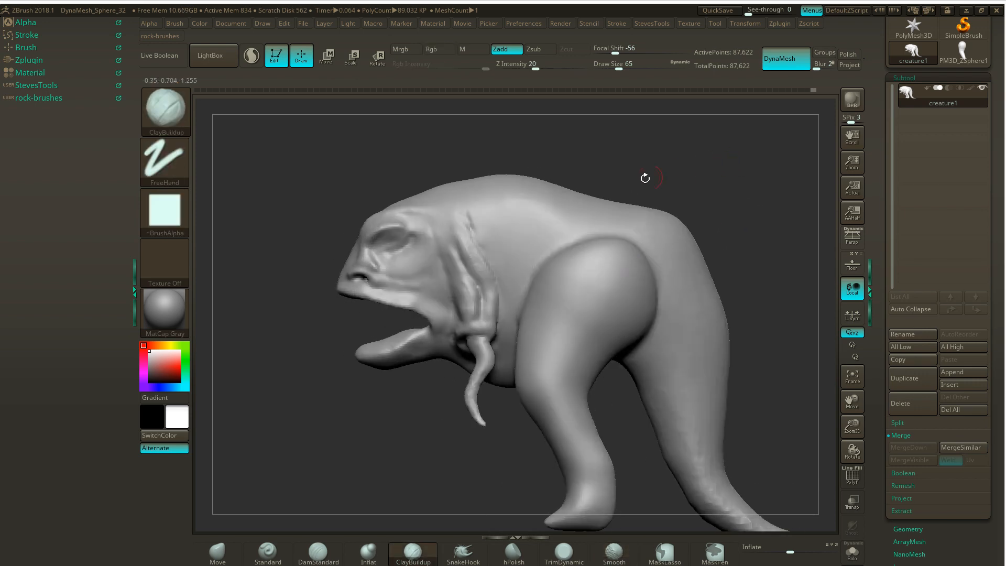
key("shift")
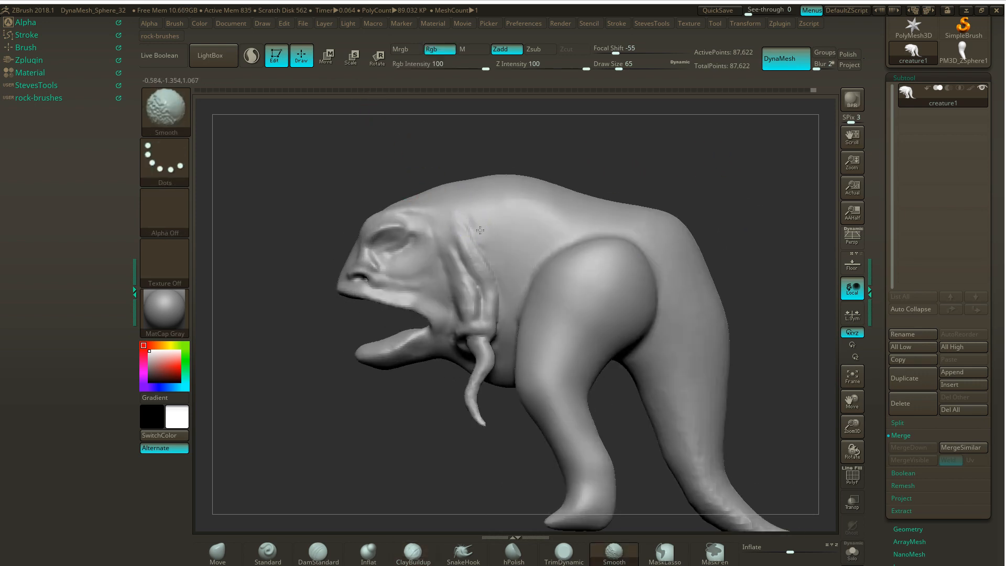
left_click_drag(485, 259, 495, 281, "shift")
left_click_drag(395, 419, 405, 418)
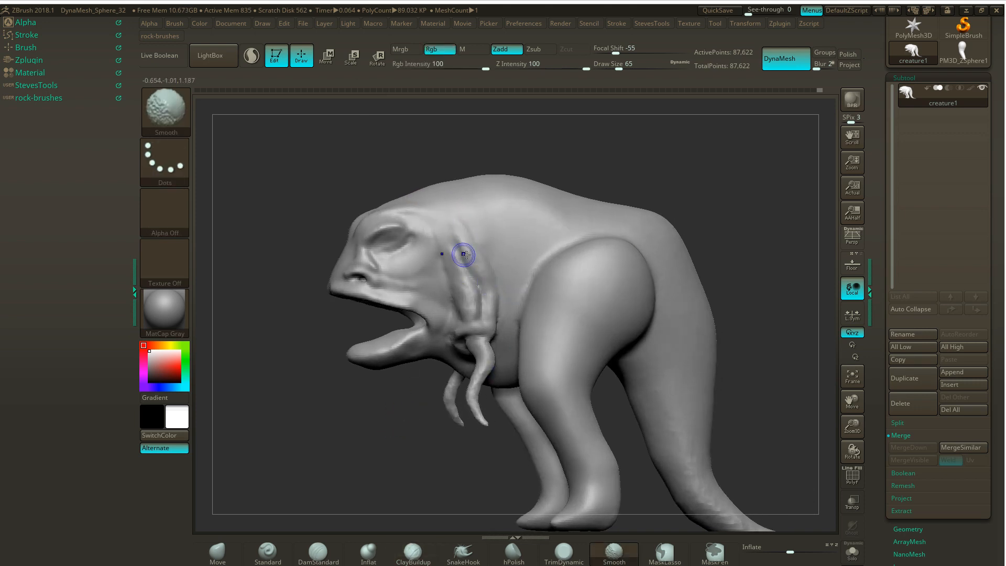
left_click_drag(462, 254, 466, 252, "shift")
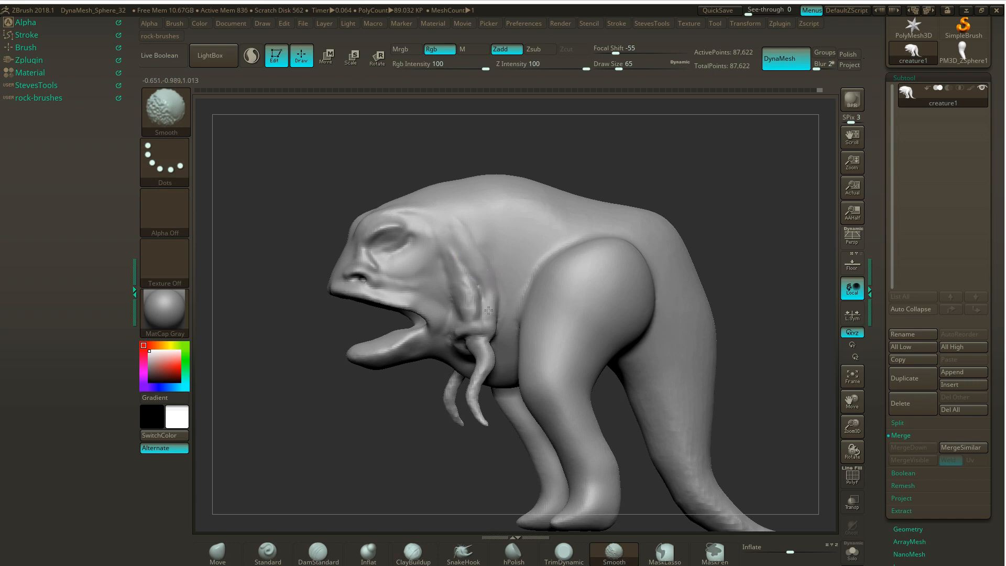
- Soften the upper end of the muscle band into the neck skin behind the eye
left_click_drag(366, 445, 416, 292)
key("shift")
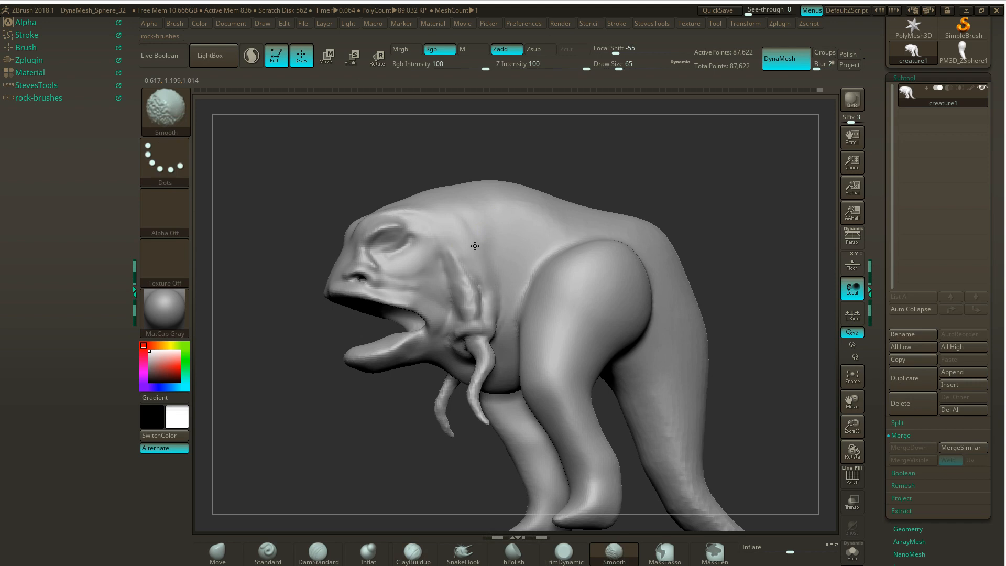
left_click_drag(462, 241, 455, 234, "shift")
left_click_drag(332, 423, 327, 425)
- Cut a crease along the front muscle strand's rear edge with DamStandard, from above the small arm up the neck
left_click(318, 551)
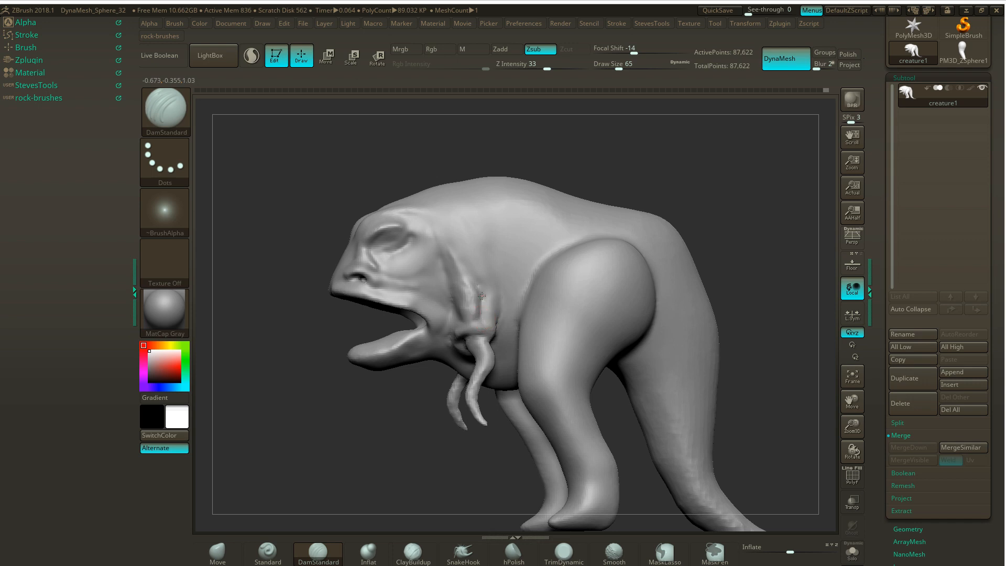
left_click_drag(478, 295, 468, 270)
mouse_move(472, 276)
left_mouse_down()
mouse_move(478, 297)
mouse_move(464, 259)
left_mouse_up()
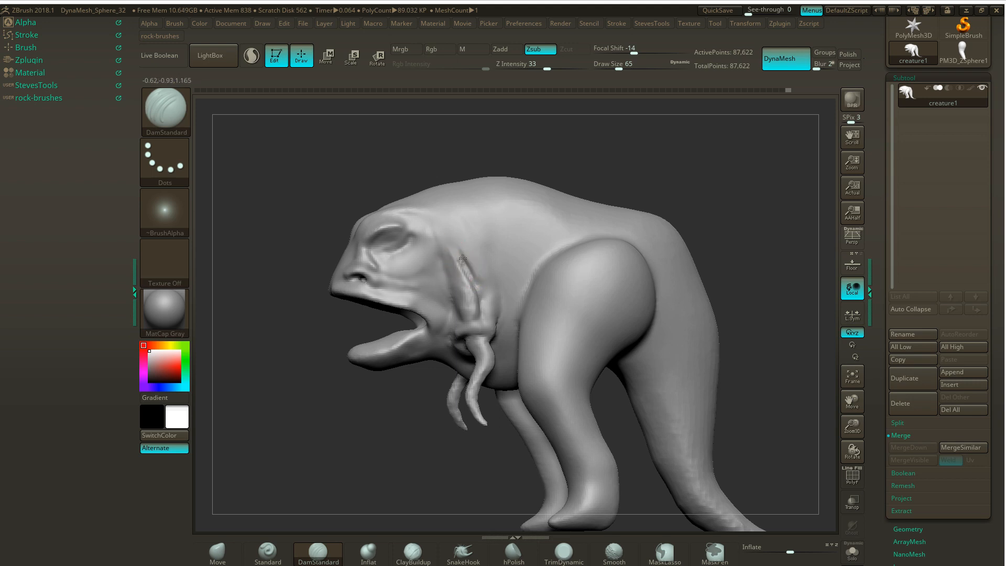
left_click_drag(462, 258, 446, 240)
- Add volume along the front muscle strand above the small arm with ClayBuildup
left_click(217, 554)
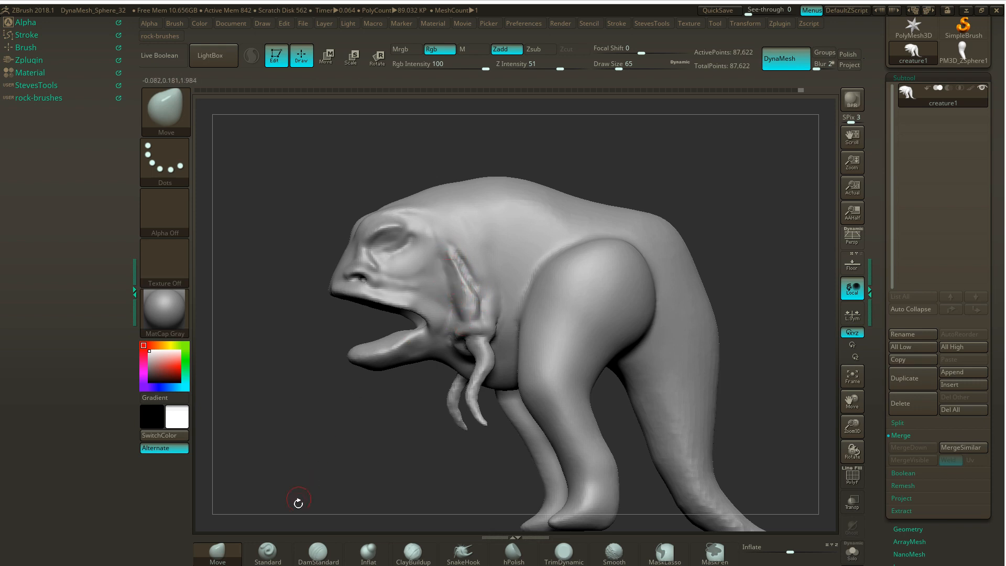
left_click(413, 551)
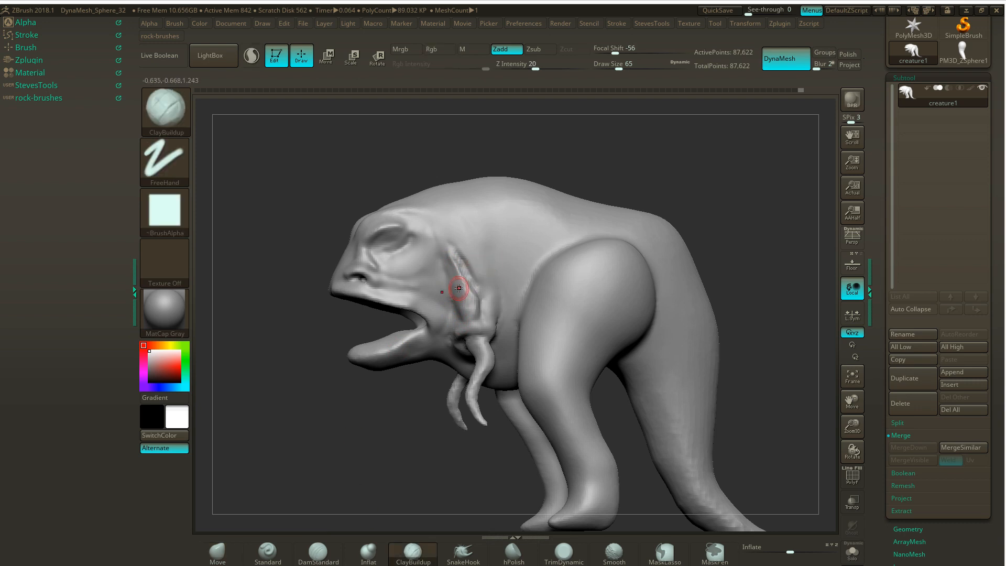
left_click_drag(455, 286, 458, 298)
mouse_move(449, 269)
left_mouse_down()
mouse_move(456, 291)
mouse_move(471, 282)
mouse_move(468, 293)
left_mouse_up()
- Polish the surface of the muscle strand with hPolish and inspect its form from several angles
key("b")
key("h")
key("p")
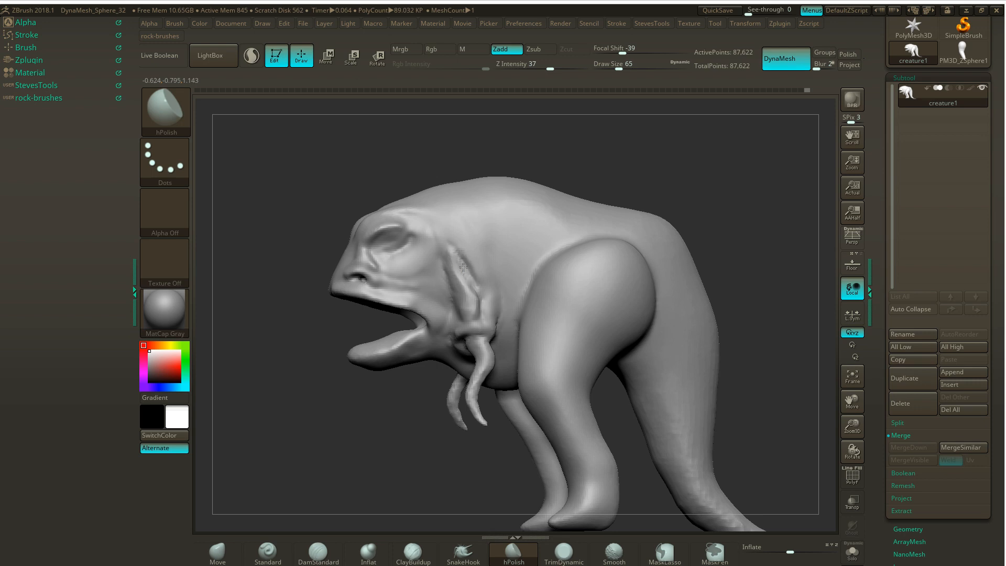
left_click_drag(581, 139, 746, 132)
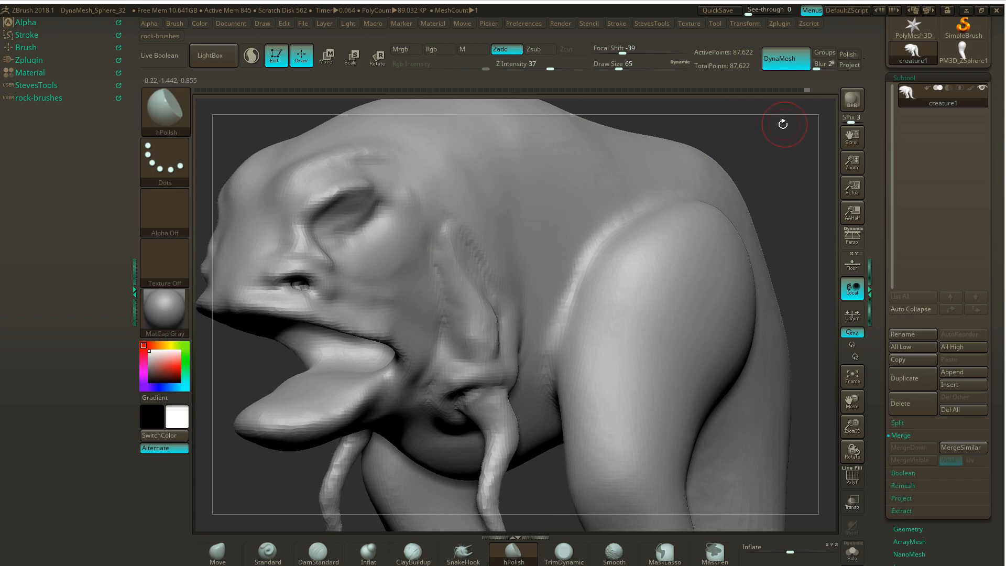
mouse_move(782, 124)
left_mouse_down()
mouse_move(749, 122)
mouse_move(776, 122)
left_mouse_up()
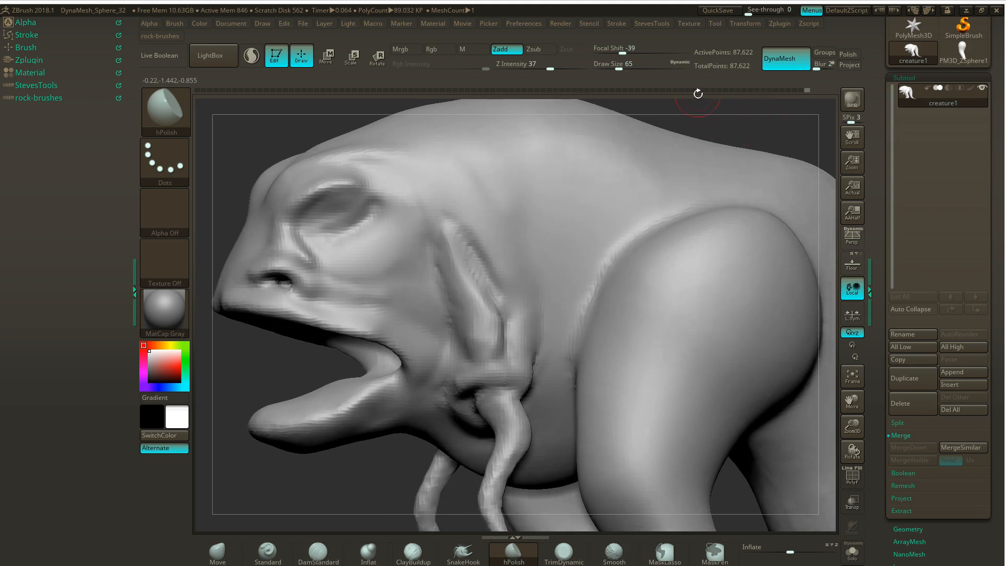
- Deepen the hollow beside the small arm's base with DamStandard and build up the skin around its underside with ClayBuildup
left_click_drag(456, 383, 486, 380)
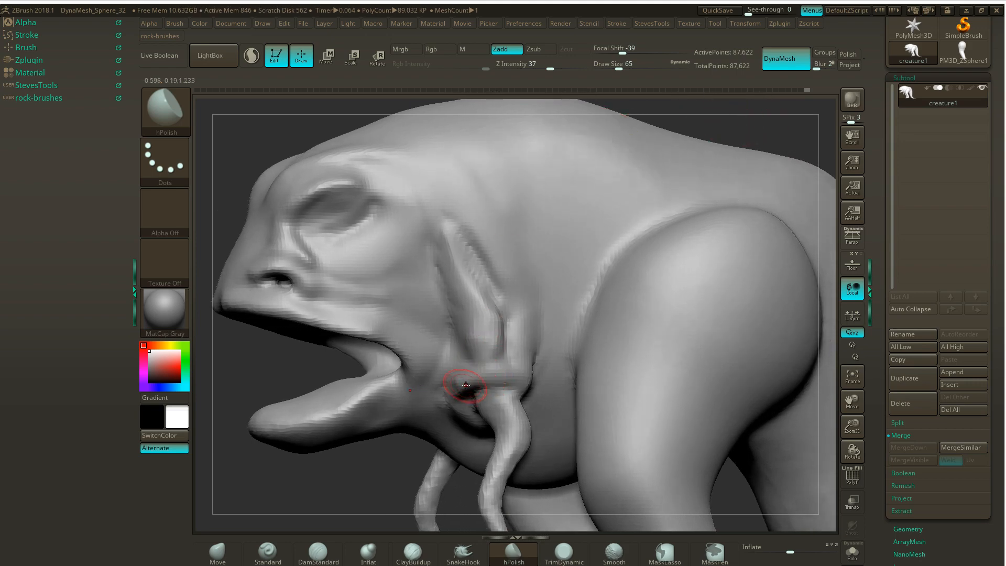
left_click(318, 551)
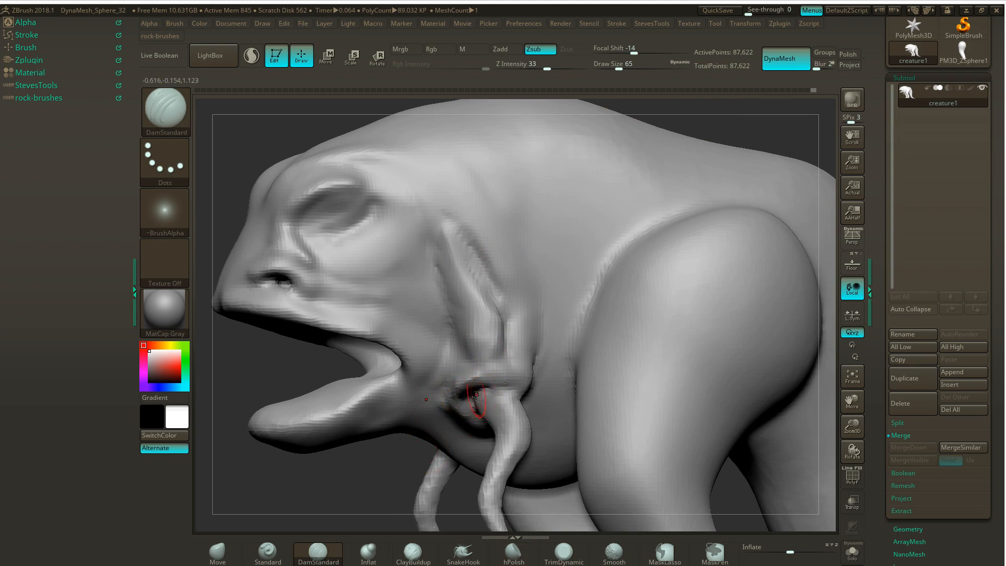
left_click(413, 551)
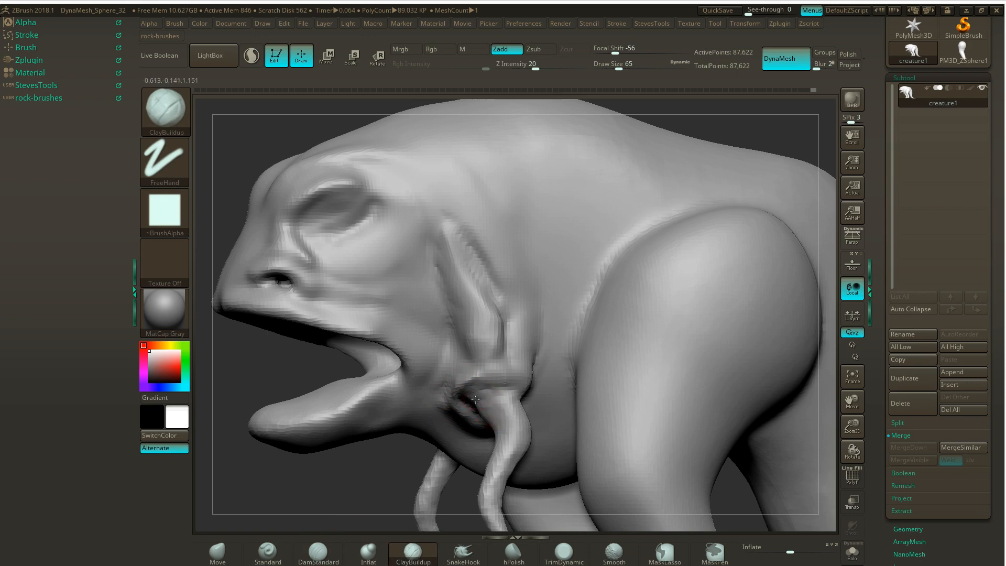
mouse_move(388, 469)
left_mouse_down()
mouse_move(509, 410)
mouse_move(517, 407)
mouse_move(521, 429)
mouse_move(540, 400)
left_mouse_up()
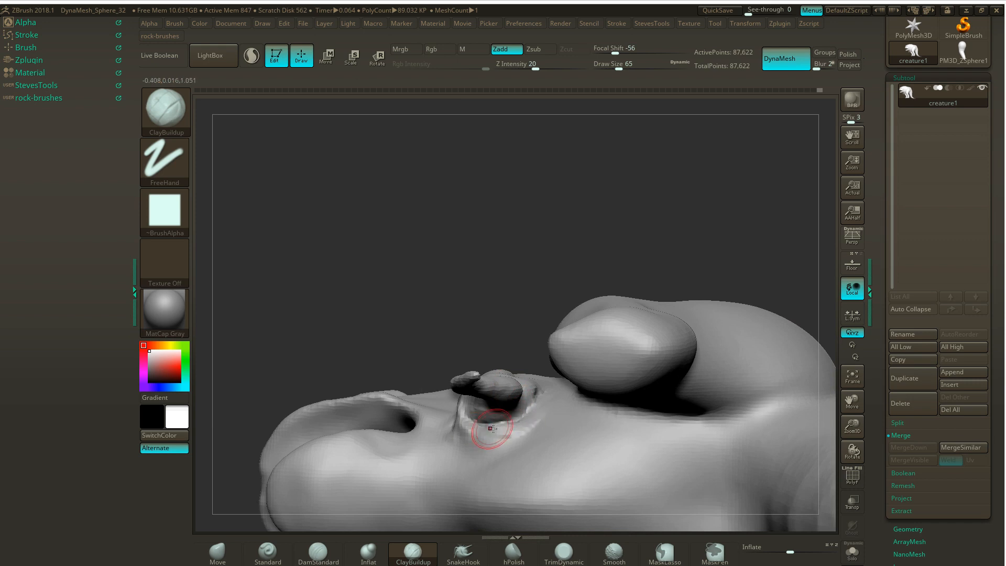
mouse_move(493, 428)
left_mouse_down()
mouse_move(528, 423)
mouse_move(507, 432)
left_mouse_up()
left_click_drag(492, 280, 519, 312)
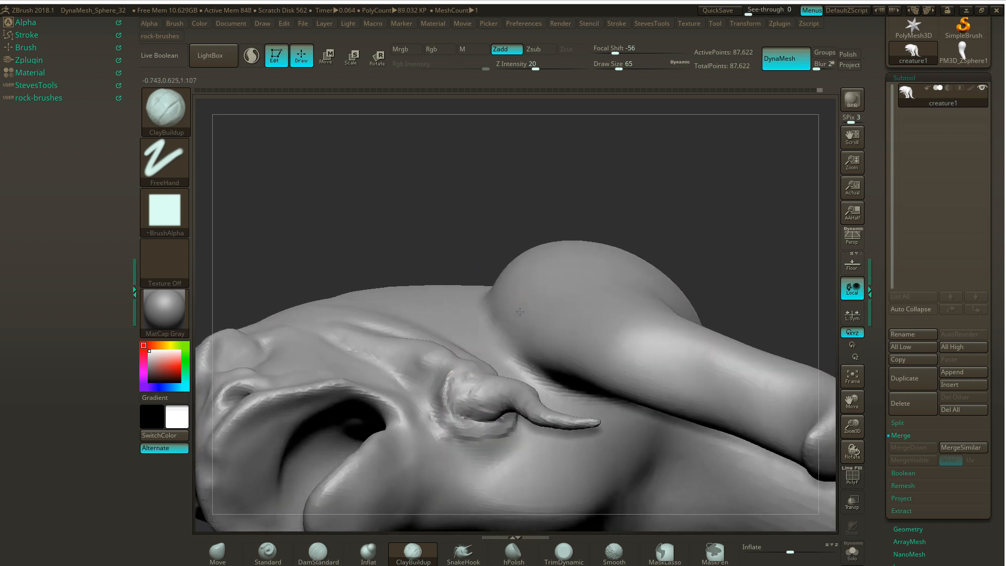
mouse_move(475, 426)
left_mouse_down("shift")
mouse_move(451, 411)
mouse_move(472, 419)
left_mouse_up("shift")
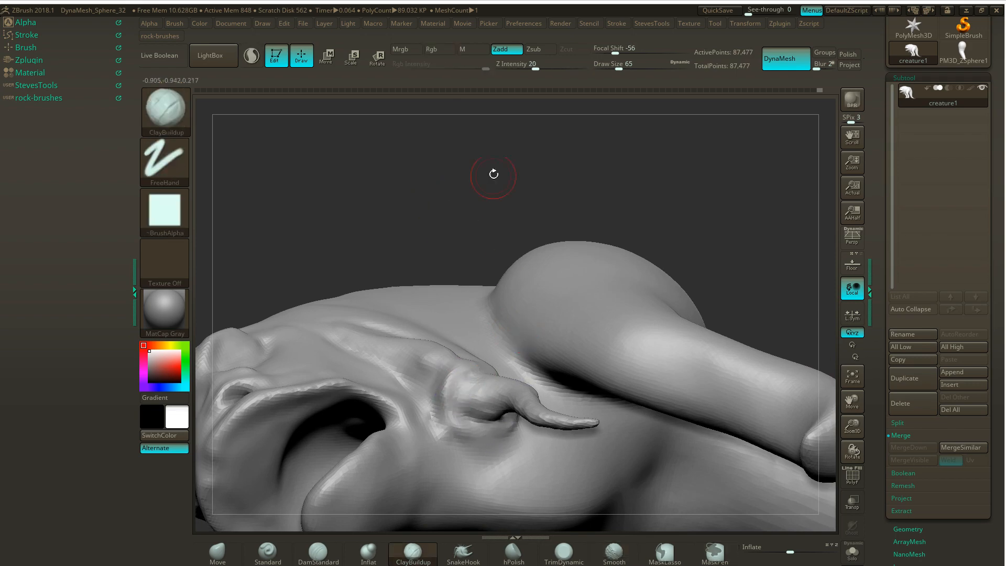
mouse_move(494, 174)
left_mouse_down()
mouse_move(393, 367)
mouse_move(344, 415)
mouse_move(294, 431)
mouse_move(417, 365)
left_mouse_up()
key("f")
mouse_move(712, 223)
left_mouse_down("alt")
mouse_move(739, 262)
mouse_move(758, 248)
mouse_move(714, 265)
left_mouse_up("alt")
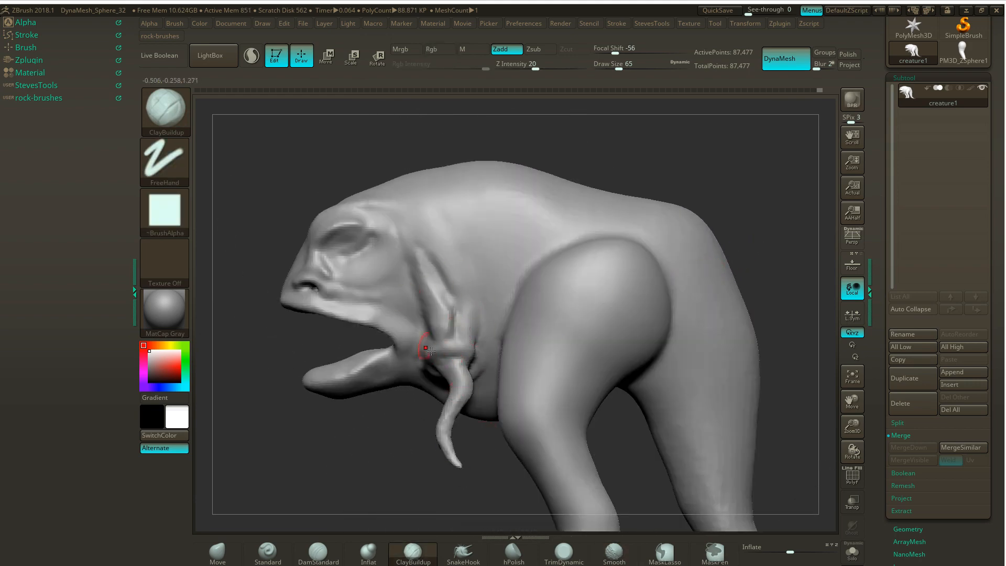
- Set the brush size to 136 and smooth the upper edge of the thigh where it meets the body
left_click_drag(777, 231, 677, 210)
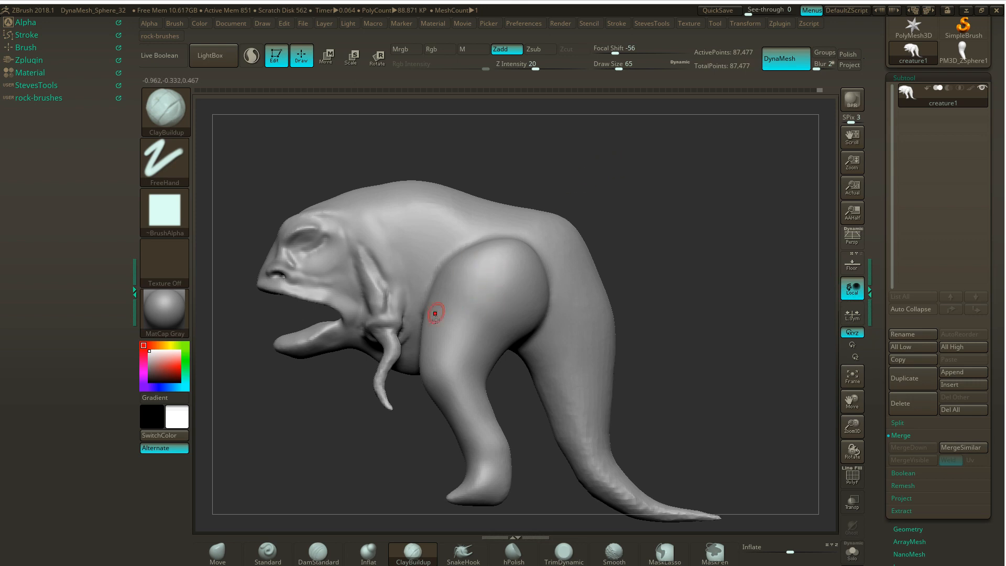
key("s")
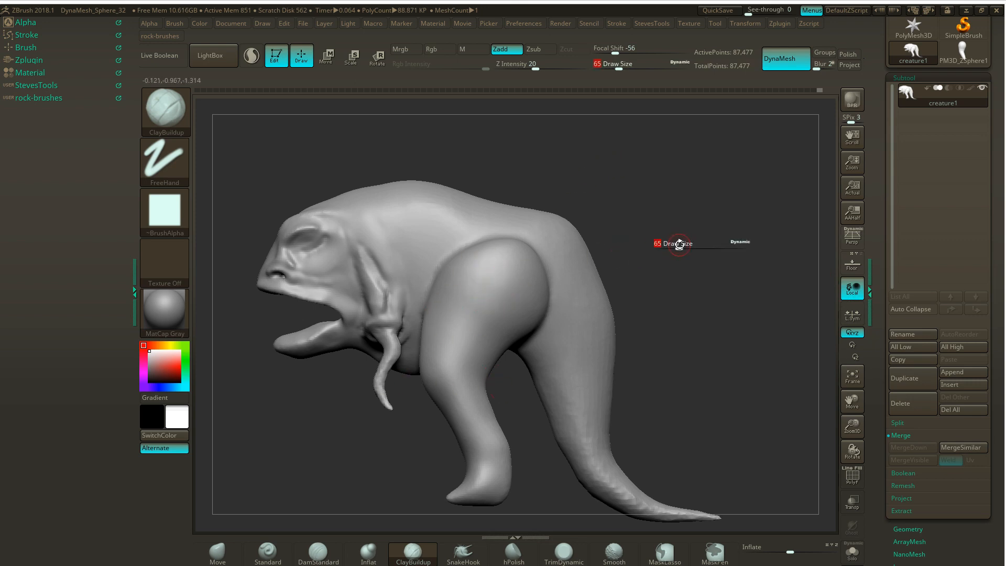
left_click_drag(679, 244, 689, 247)
left_click_drag(627, 234, 657, 232)
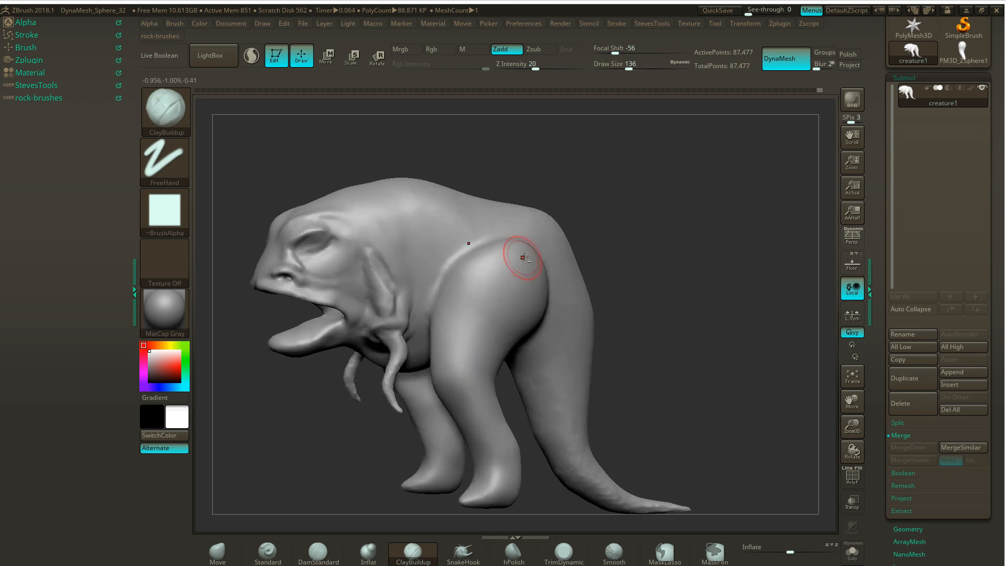
mouse_move(520, 256)
left_mouse_down()
mouse_move(503, 247)
mouse_move(512, 237)
left_mouse_up()
key("ctrl+z")
left_click_drag(623, 187, 646, 198)
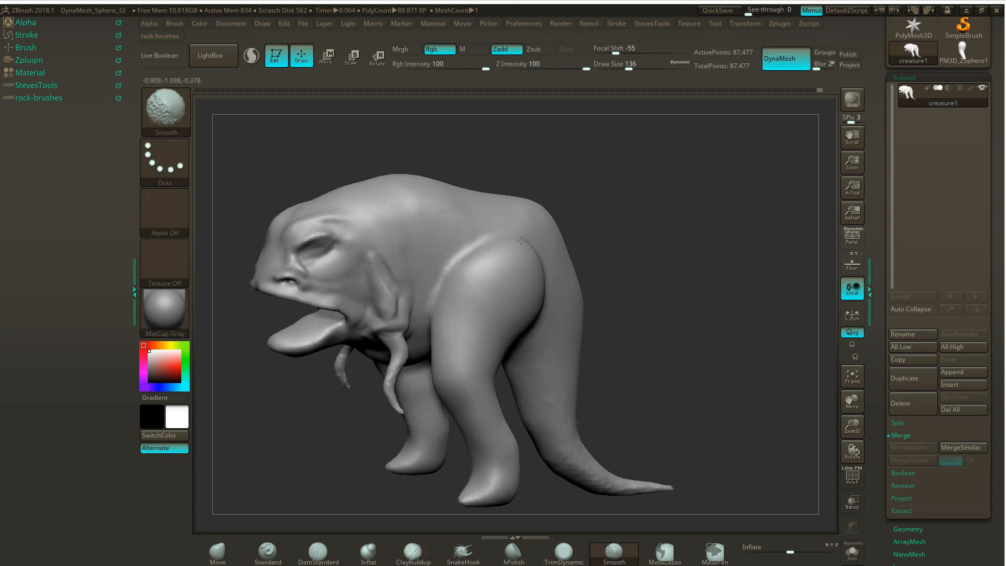
mouse_move(518, 242)
left_mouse_down()
mouse_move(490, 243)
mouse_move(478, 260)
mouse_move(493, 277)
mouse_move(483, 262)
mouse_move(482, 295)
mouse_move(470, 294)
mouse_move(498, 263)
mouse_move(493, 244)
mouse_move(461, 241)
mouse_move(438, 282)
mouse_move(459, 275)
left_mouse_up()
- Build up muscle volume across the top of the thigh and around the rear of the hip with ClayBuildup
mouse_move(666, 209)
left_mouse_down()
mouse_move(571, 241)
mouse_move(495, 238)
left_mouse_up()
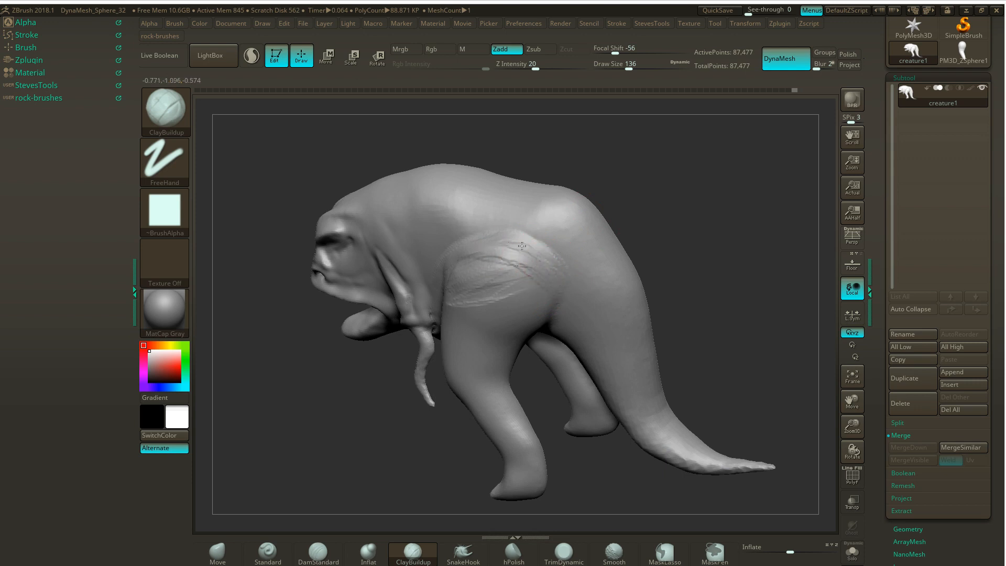
mouse_move(628, 259)
left_mouse_down()
mouse_move(633, 209)
mouse_move(714, 223)
left_mouse_up()
mouse_move(545, 298)
left_mouse_down()
mouse_move(537, 268)
mouse_move(551, 262)
left_mouse_up()
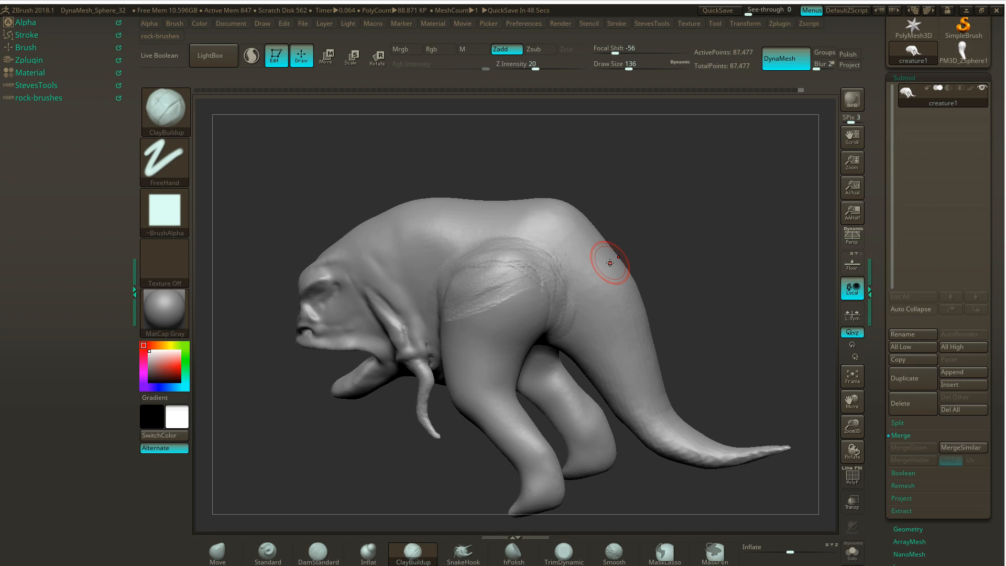
- Switch to the concept drawing to check the leg anatomy, and return to ZBrush
key("alt+Tab")
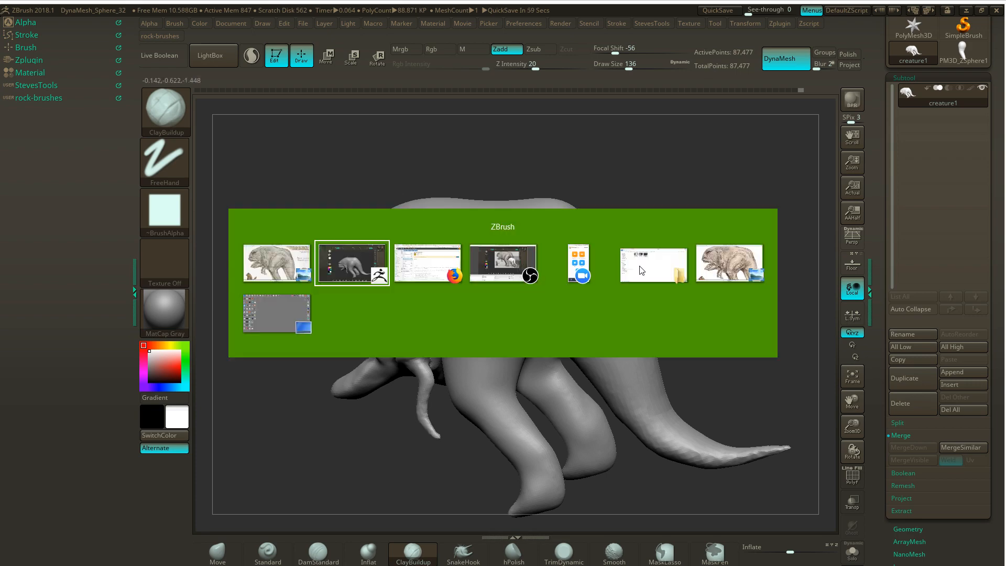
key("alt+Tab")
key("alt+Tab")
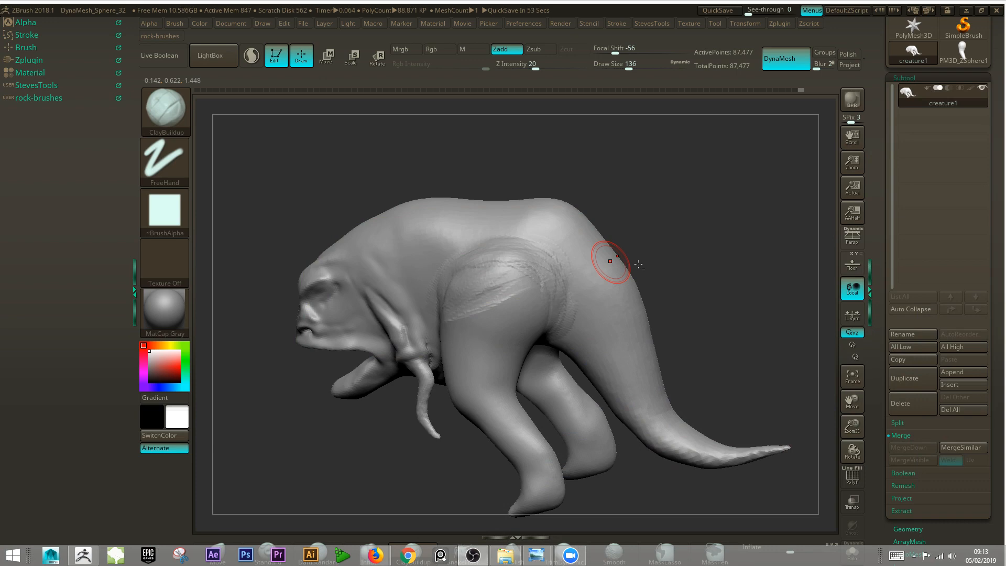
- Reshape the outer contour of the hips and upper thighs using the Move brush at size 286
left_click_drag(648, 220, 432, 276)
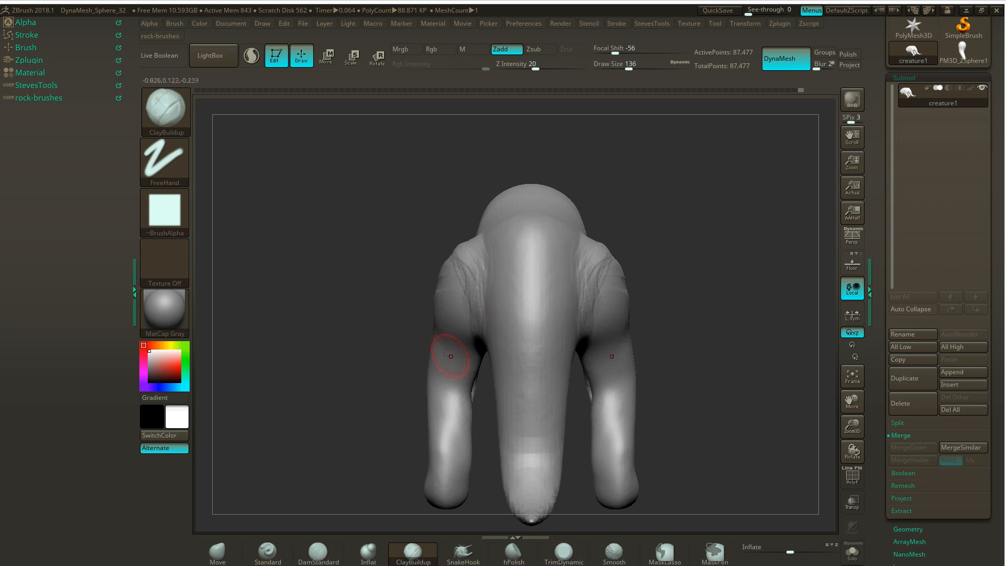
left_click_drag(338, 315, 562, 241)
key("s")
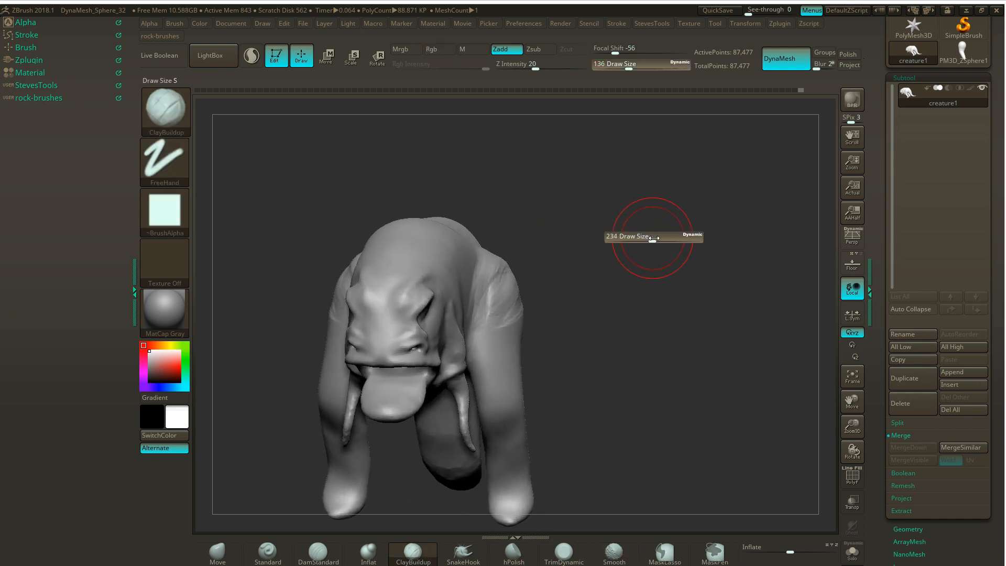
left_click(217, 552)
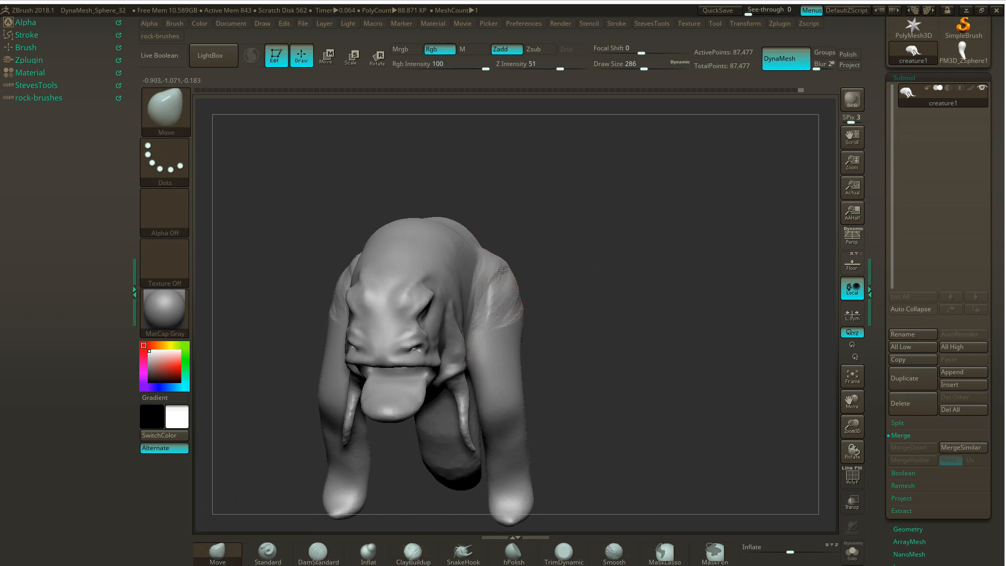
left_click_drag(529, 255, 490, 265)
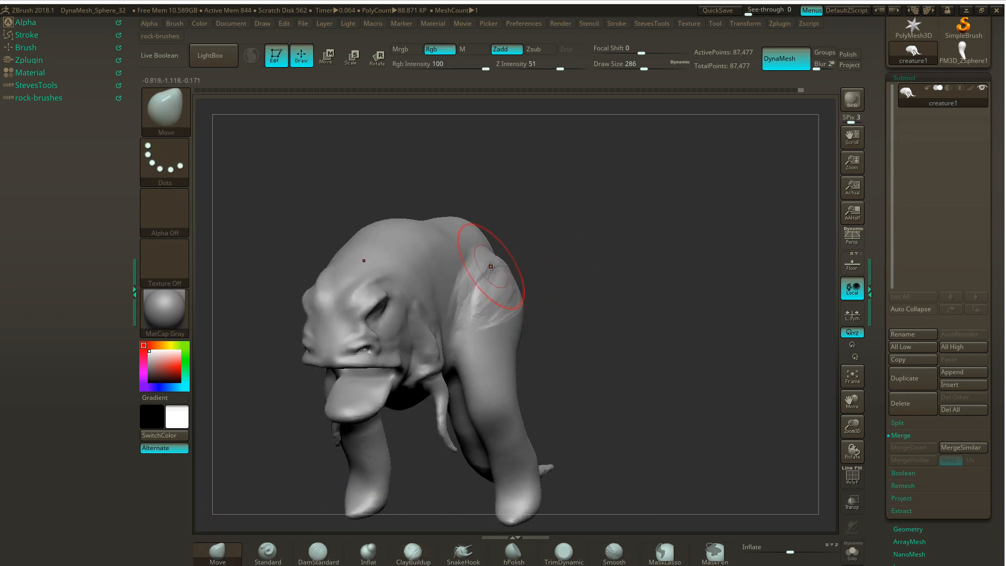
left_click_drag(577, 247, 510, 273)
left_click_drag(424, 258, 455, 309)
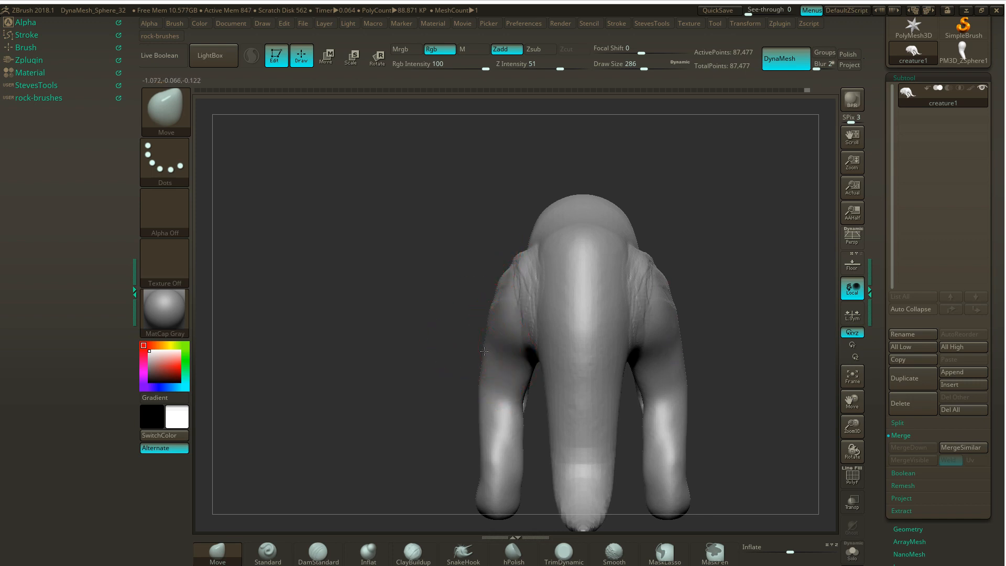
mouse_move(505, 275)
left_mouse_down()
mouse_move(607, 278)
mouse_move(524, 314)
left_mouse_up()
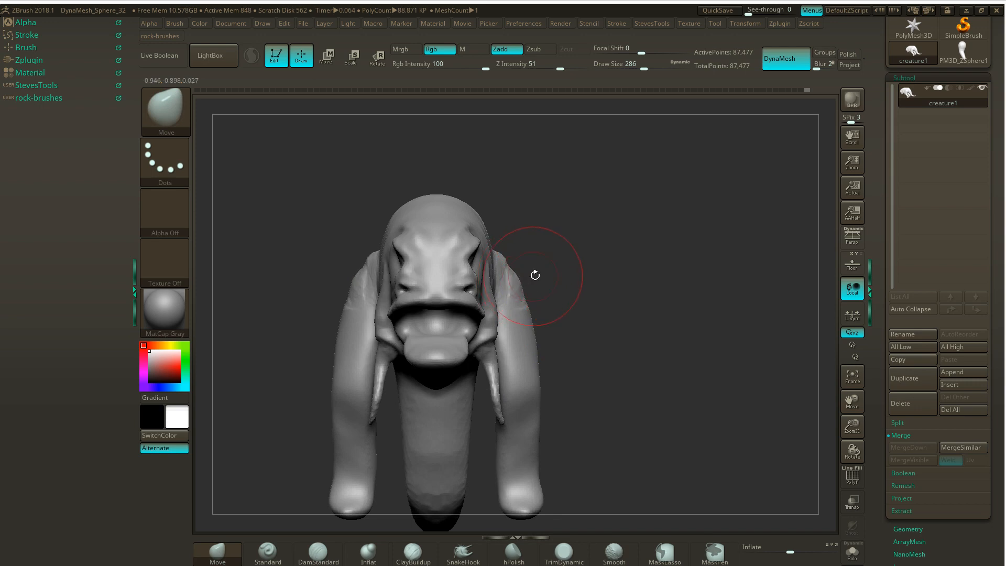
left_click_drag(535, 275, 563, 271)
- Reselect ClayBuildup, set its size to 128, and smooth the rough clay strokes over the upper thigh and hip
left_click_drag(623, 279, 676, 245)
left_click(404, 561)
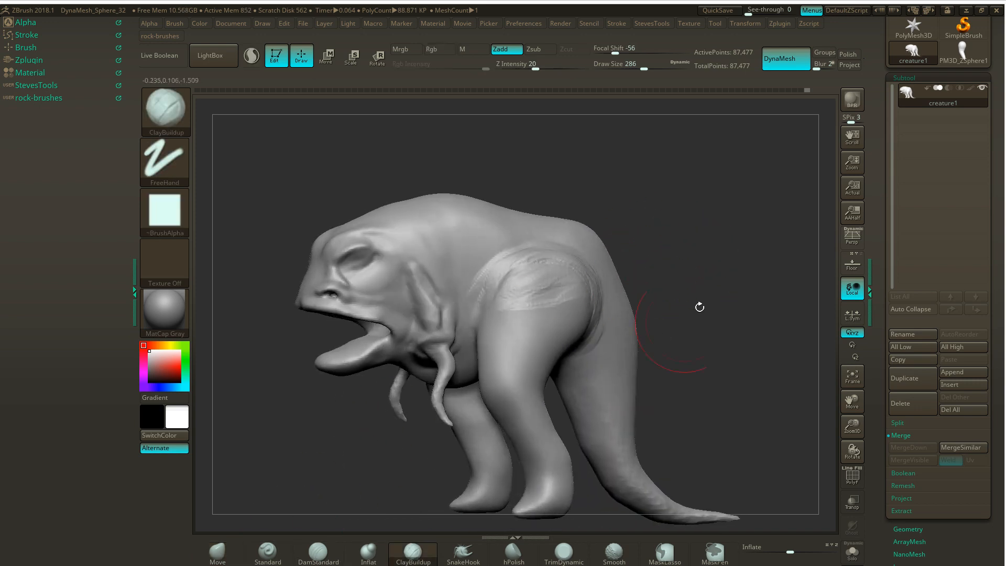
left_click_drag(700, 303, 709, 247)
key("s")
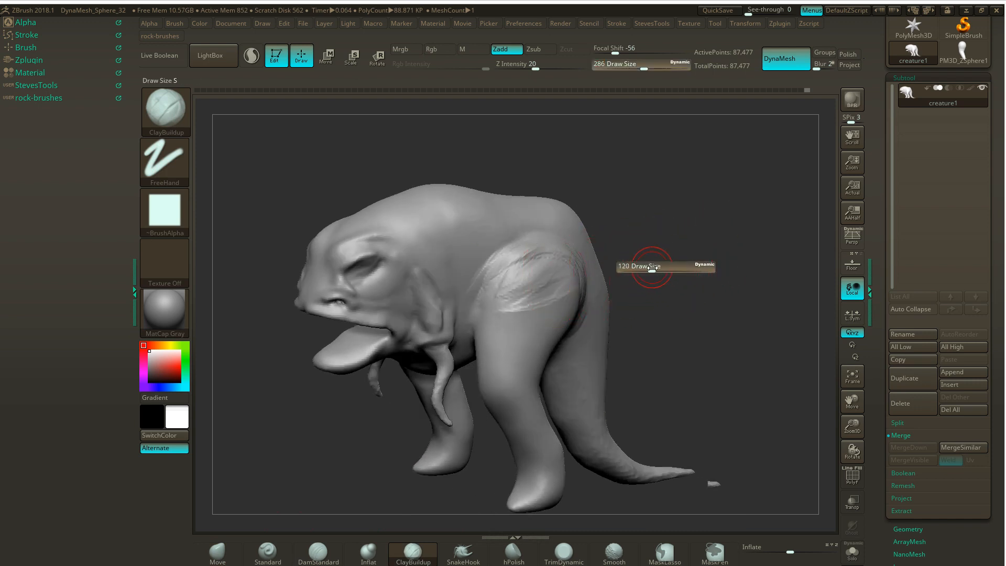
left_click_drag(652, 267, 691, 268)
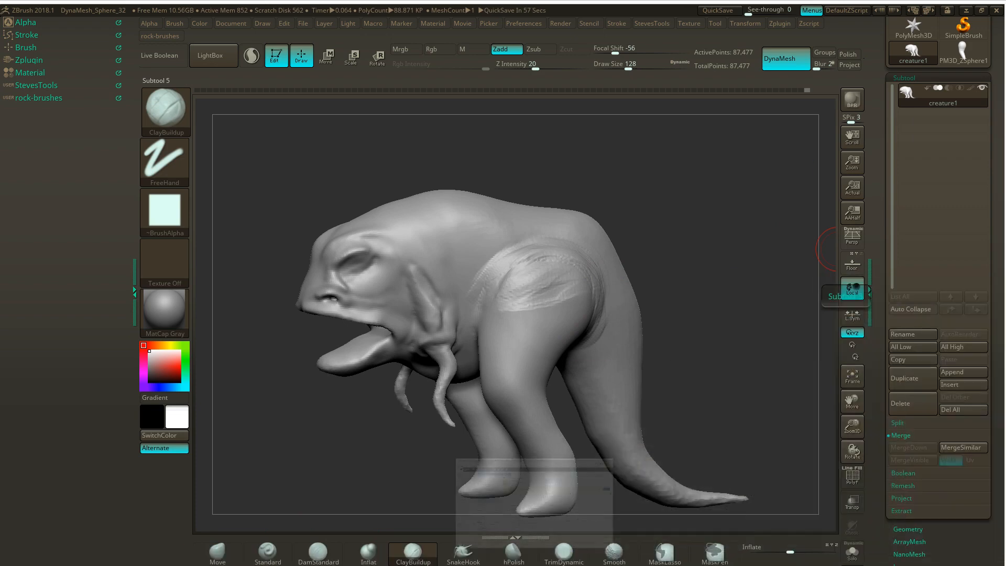
mouse_move(665, 241)
left_mouse_down()
mouse_move(636, 220)
mouse_move(660, 195)
left_mouse_up()
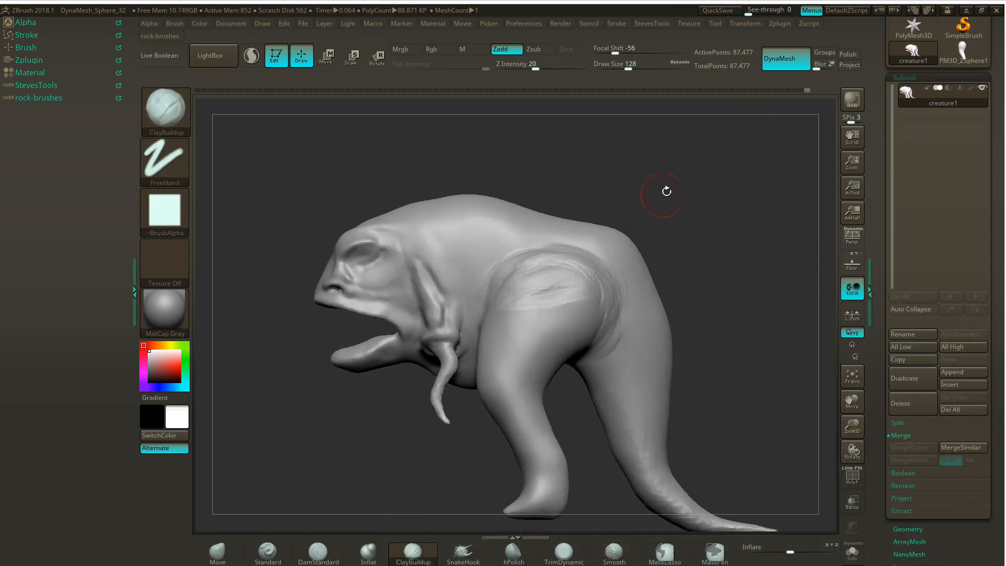
left_click_drag(593, 280, 597, 279, "shift")
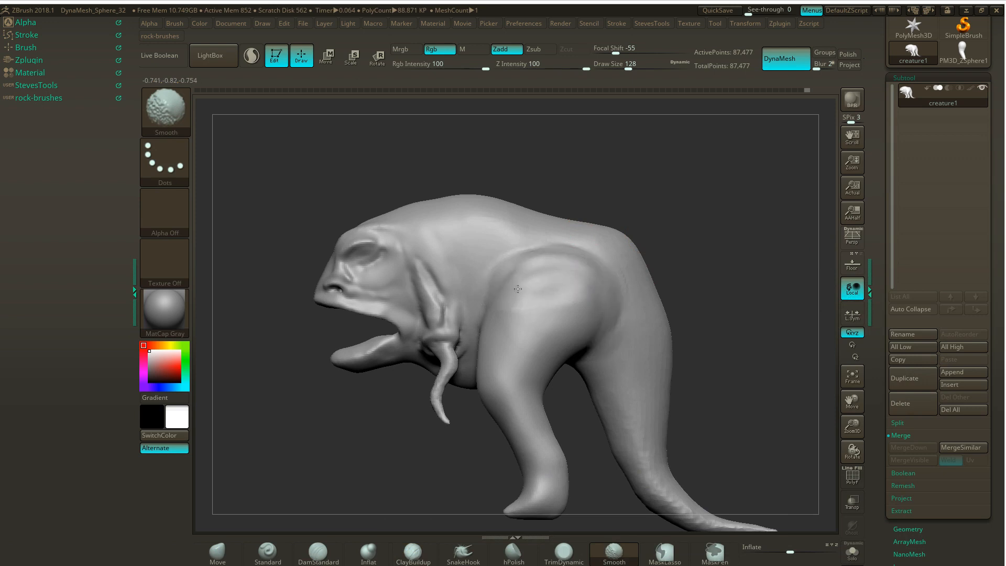
mouse_move(676, 198)
left_mouse_down()
mouse_move(655, 206)
mouse_move(680, 211)
mouse_move(658, 173)
left_mouse_up()
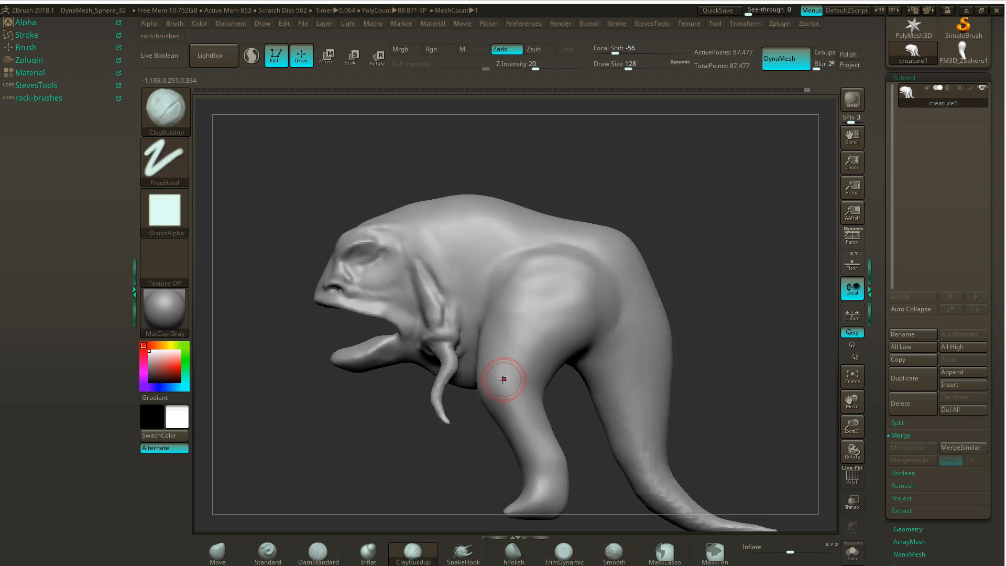
- Build up a long diagonal muscle from the middle of the outer thigh down toward the knee with ClayBuildup
left_click_drag(503, 379, 492, 384)
left_click_drag(554, 304, 499, 364)
mouse_move(531, 333)
left_mouse_down()
mouse_move(553, 290)
mouse_move(534, 299)
mouse_move(538, 285)
mouse_move(494, 336)
mouse_move(520, 309)
mouse_move(495, 375)
left_mouse_up()
mouse_move(534, 304)
left_mouse_down()
mouse_move(495, 361)
mouse_move(503, 366)
mouse_move(553, 290)
mouse_move(501, 330)
mouse_move(507, 314)
mouse_move(486, 375)
left_mouse_up()
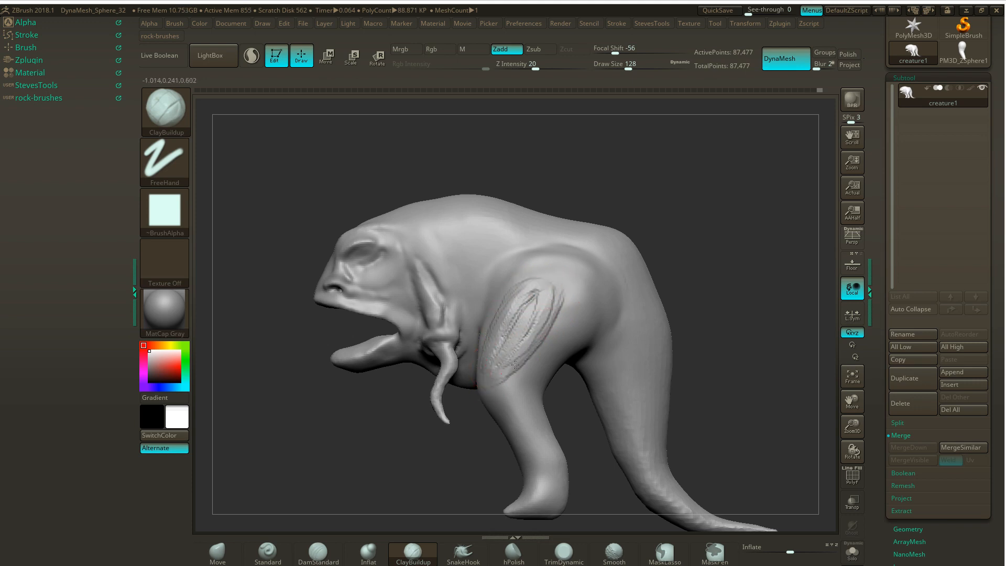
- Add a second muscle strand behind the diagonal one, from the knee up to the middle of the thigh
left_click_drag(565, 294, 522, 343)
mouse_move(551, 293)
left_mouse_down()
mouse_move(527, 335)
mouse_move(563, 309)
left_mouse_up()
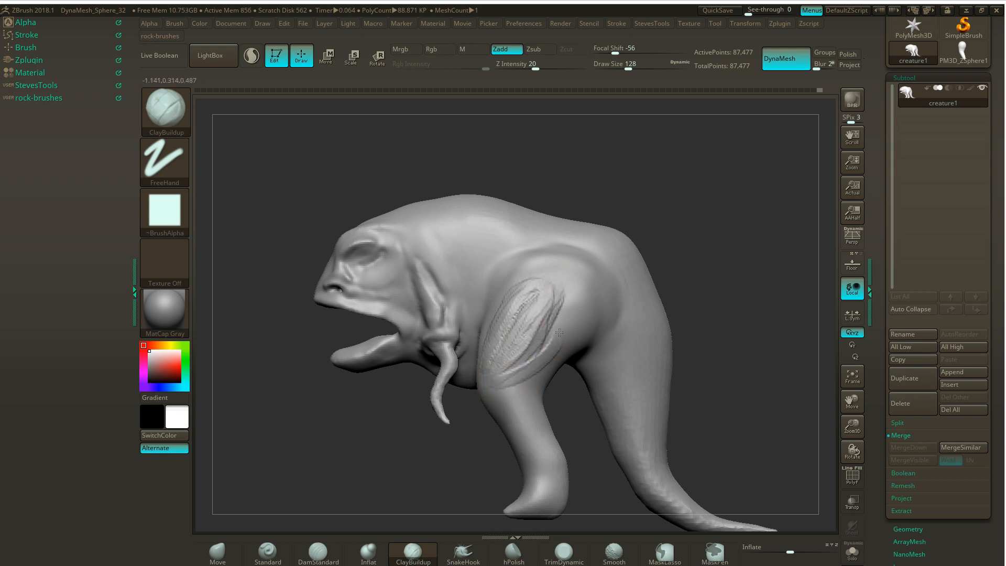
mouse_move(500, 370)
left_mouse_down()
mouse_move(578, 324)
mouse_move(550, 341)
left_mouse_up()
mouse_move(577, 302)
left_mouse_down()
mouse_move(506, 386)
mouse_move(571, 328)
mouse_move(569, 314)
mouse_move(516, 374)
mouse_move(573, 323)
mouse_move(526, 348)
mouse_move(572, 315)
mouse_move(574, 296)
mouse_move(561, 271)
mouse_move(556, 278)
left_mouse_up()
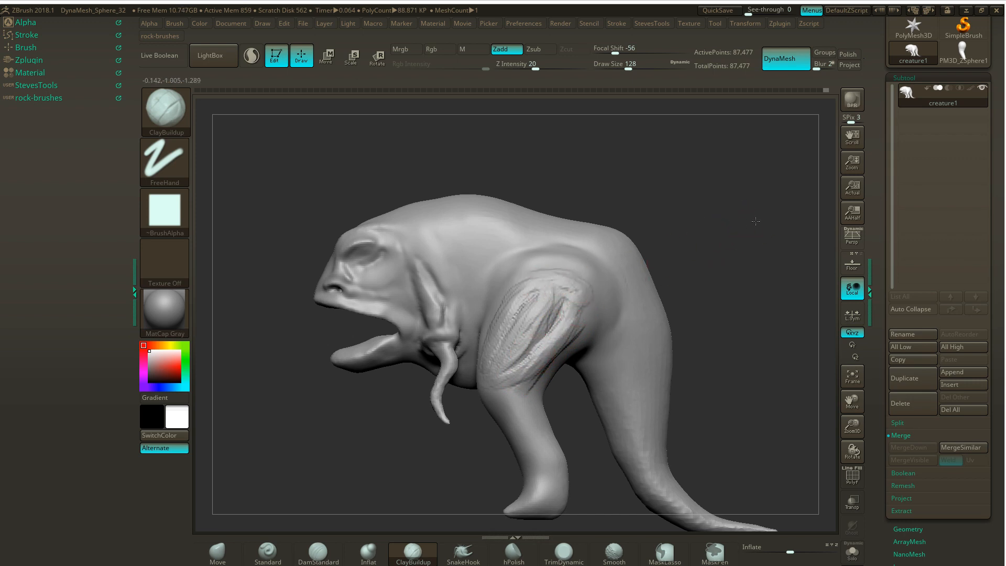
- Lay ClayBuildup strokes across the top of the hip and down its rear edge to form the hip muscles
left_click_drag(755, 221, 727, 225)
mouse_move(579, 286)
left_mouse_down()
mouse_move(547, 274)
mouse_move(601, 265)
left_mouse_up()
mouse_move(600, 265)
left_mouse_down()
mouse_move(582, 268)
mouse_move(601, 280)
mouse_move(582, 278)
mouse_move(580, 265)
left_mouse_up()
mouse_move(581, 265)
left_mouse_down()
mouse_move(563, 255)
mouse_move(596, 264)
mouse_move(529, 253)
mouse_move(597, 269)
left_mouse_up()
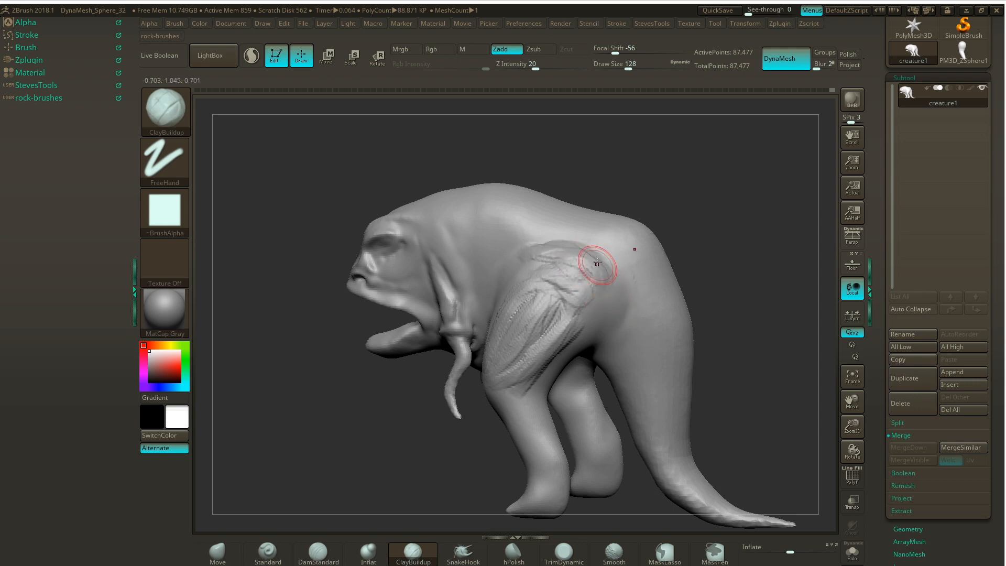
left_click_drag(751, 219, 703, 209)
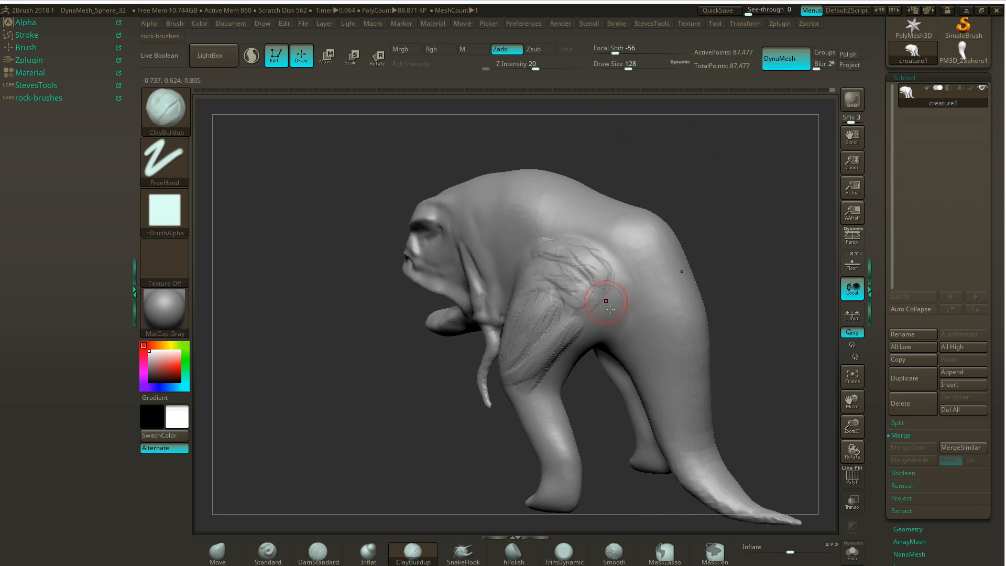
mouse_move(611, 310)
left_mouse_down()
mouse_move(595, 306)
mouse_move(603, 315)
left_mouse_up()
mouse_move(614, 281)
left_mouse_down()
mouse_move(597, 266)
mouse_move(610, 316)
left_mouse_up()
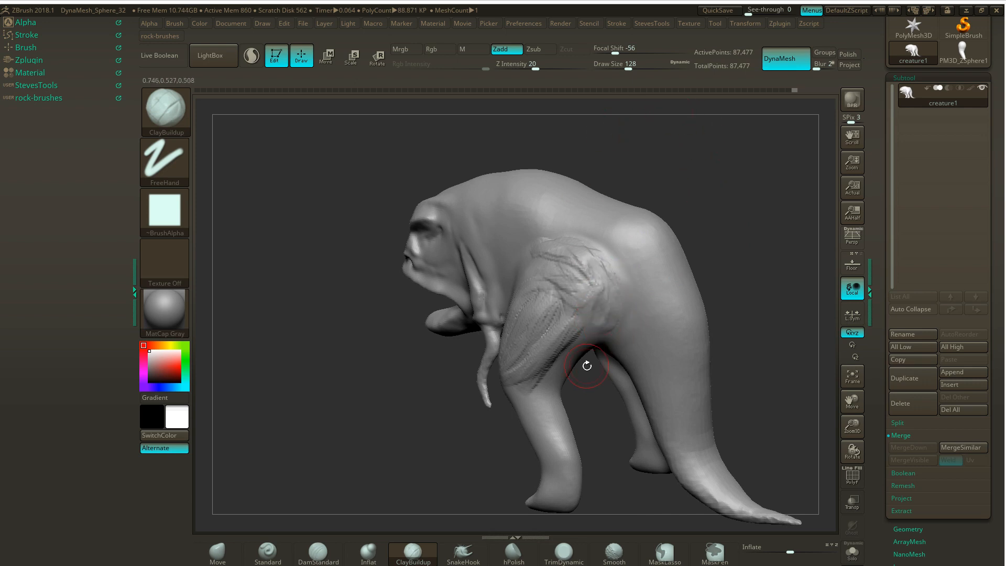
- Extend the rear thigh muscle with ClayBuildup from beneath the hip down to the back of the knee
mouse_move(587, 365)
left_mouse_down()
mouse_move(585, 388)
mouse_move(608, 331)
left_mouse_up()
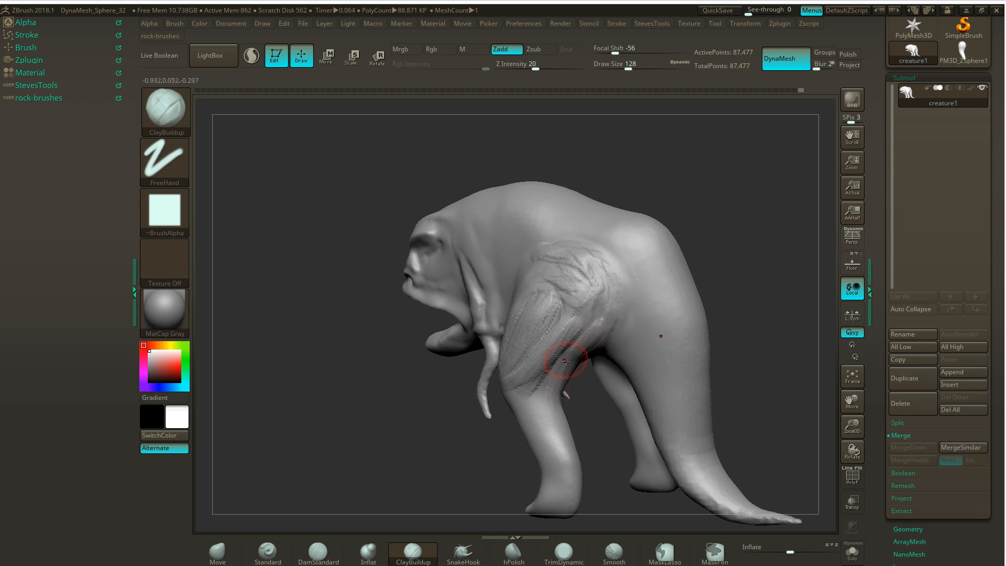
left_click_drag(589, 401, 562, 399)
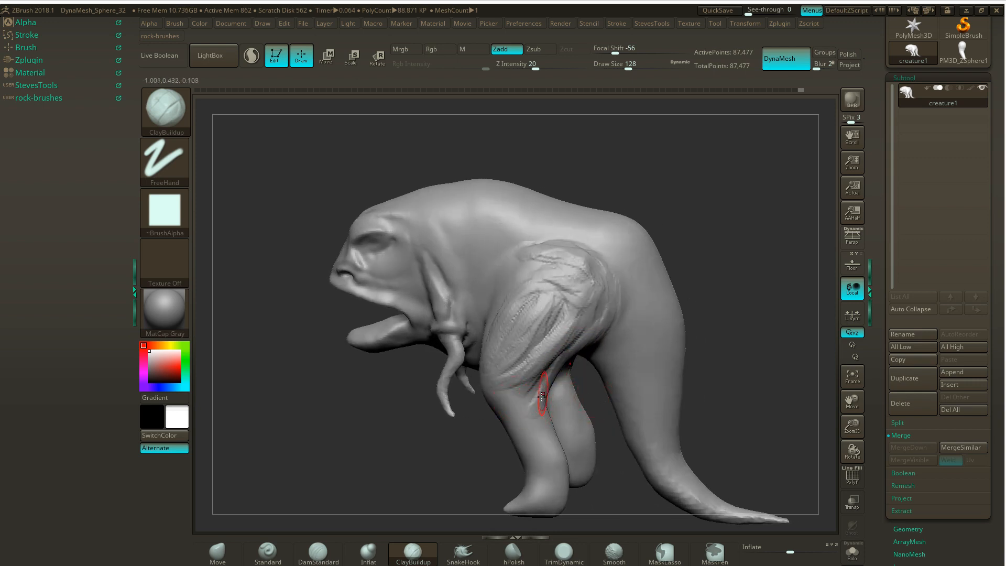
left_click_drag(689, 312, 690, 303, "shift")
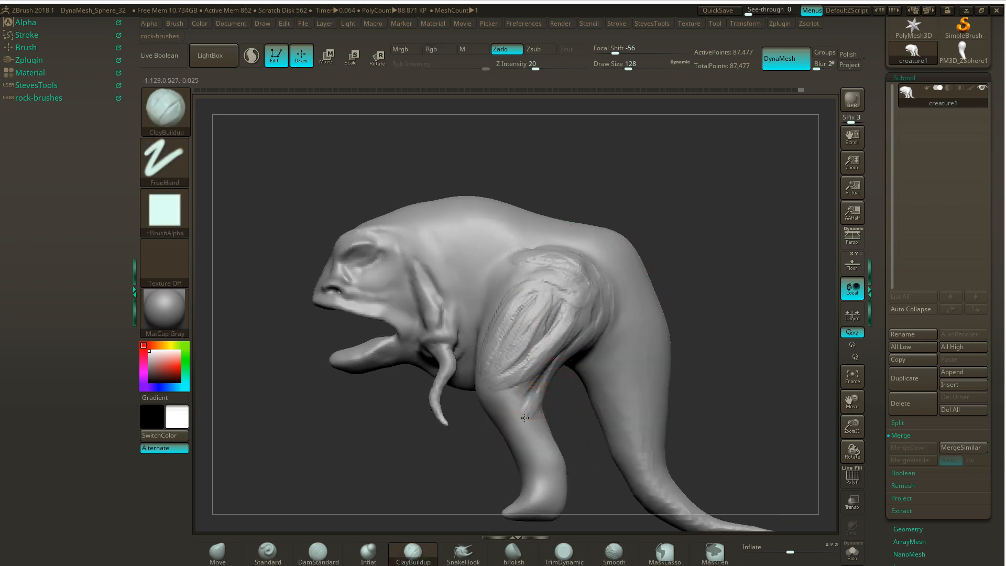
left_click_drag(538, 401, 558, 360)
left_click_drag(565, 398, 536, 396)
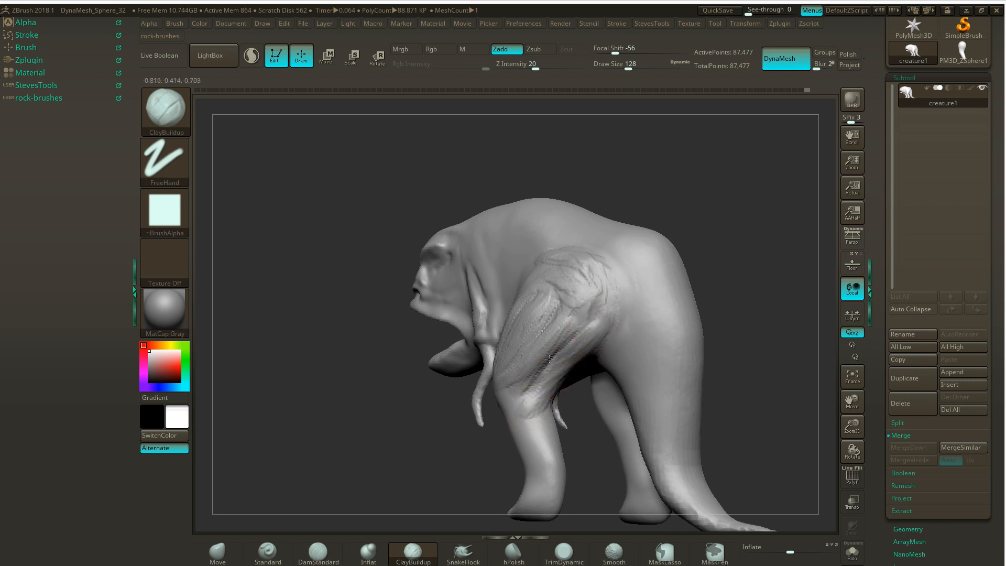
mouse_move(731, 260)
left_mouse_down()
mouse_move(708, 269)
mouse_move(727, 273)
left_mouse_up()
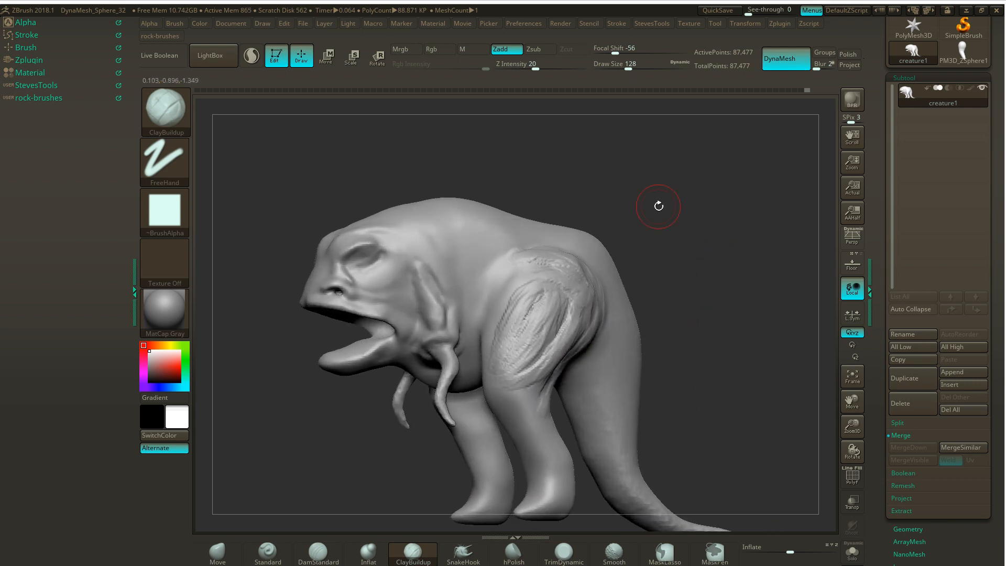
- Build up the front edge of the thigh with ClayBuildup strokes, setting the brush's Focal Shift to -23
left_click_drag(626, 236, 576, 280)
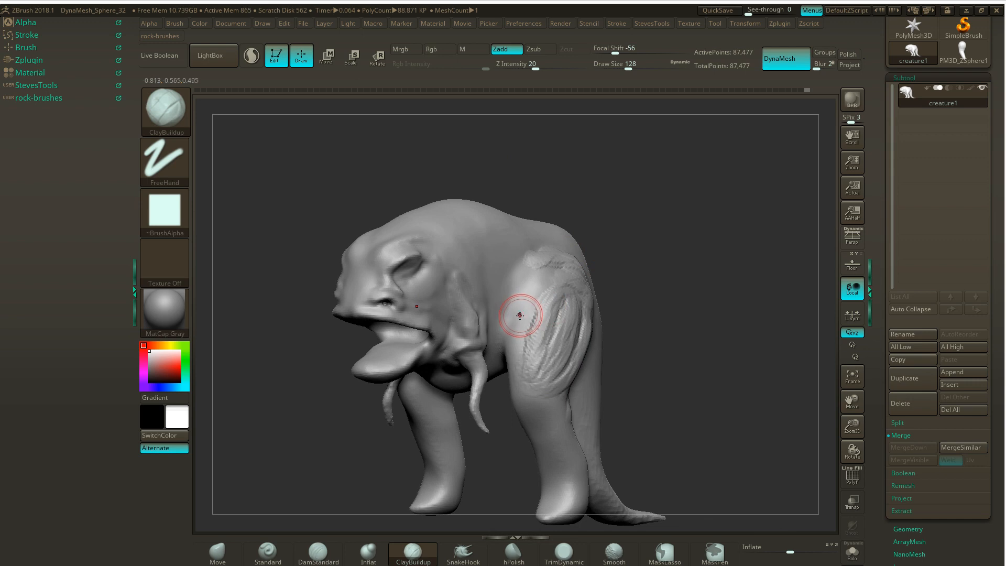
mouse_move(522, 308)
left_mouse_down()
mouse_move(530, 292)
mouse_move(502, 342)
left_mouse_up()
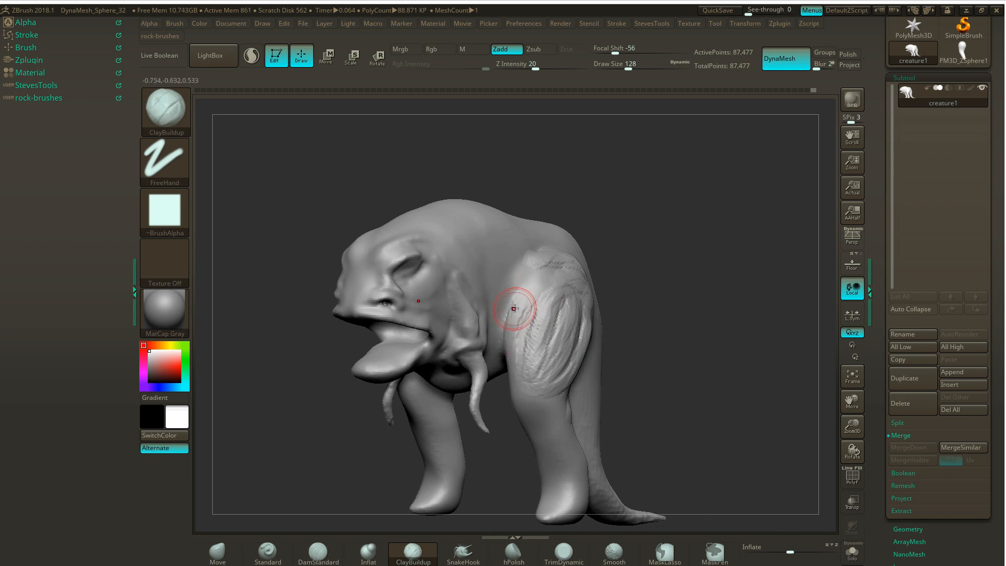
mouse_move(516, 308)
left_mouse_down()
mouse_move(512, 385)
mouse_move(532, 304)
left_mouse_up()
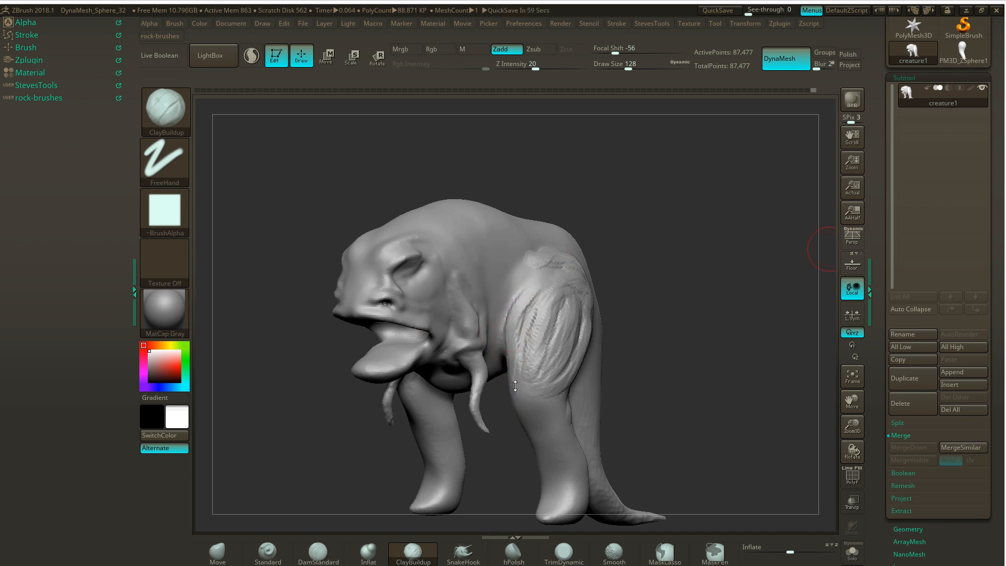
left_click_drag(654, 308, 651, 307)
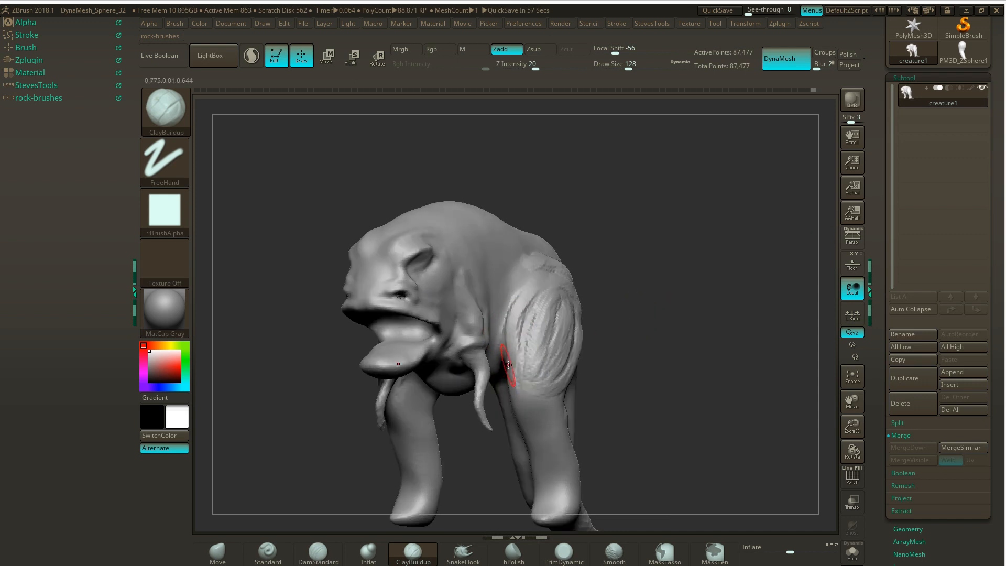
key("space")
mouse_move(497, 375)
left_mouse_down()
mouse_move(512, 375)
mouse_move(515, 390)
mouse_move(513, 333)
left_mouse_up()
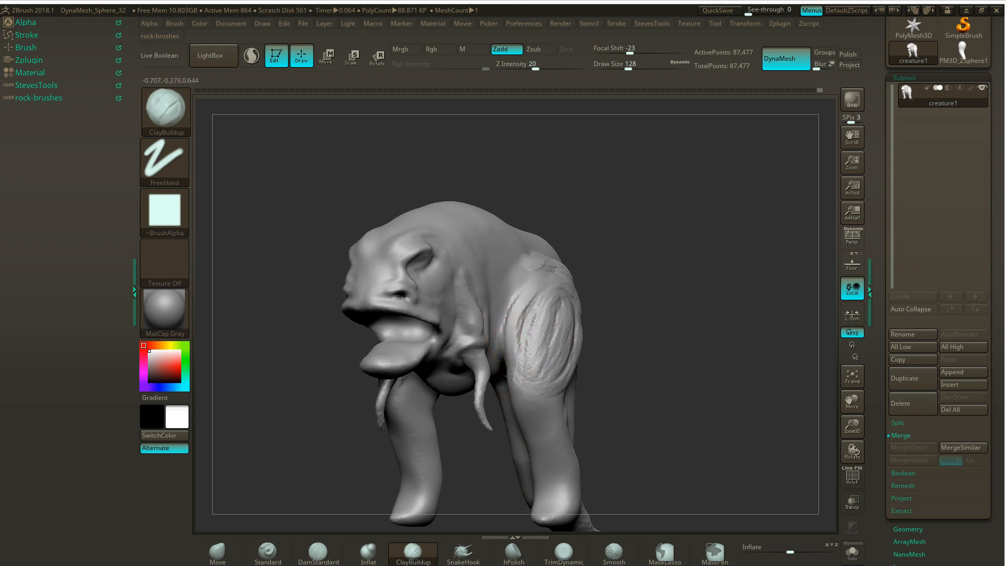
- Remesh the creature with DynaMesh and smooth the stroke marks across the thigh and hip
mouse_move(665, 230)
left_mouse_down()
mouse_move(662, 240)
mouse_move(698, 261)
mouse_move(675, 255)
left_mouse_up()
key("ctrl")
mouse_move(742, 246)
left_mouse_down()
mouse_move(733, 254)
mouse_move(742, 255)
left_mouse_up()
mouse_move(559, 367)
left_mouse_down("shift")
mouse_move(585, 336)
mouse_move(561, 343)
left_mouse_up("shift")
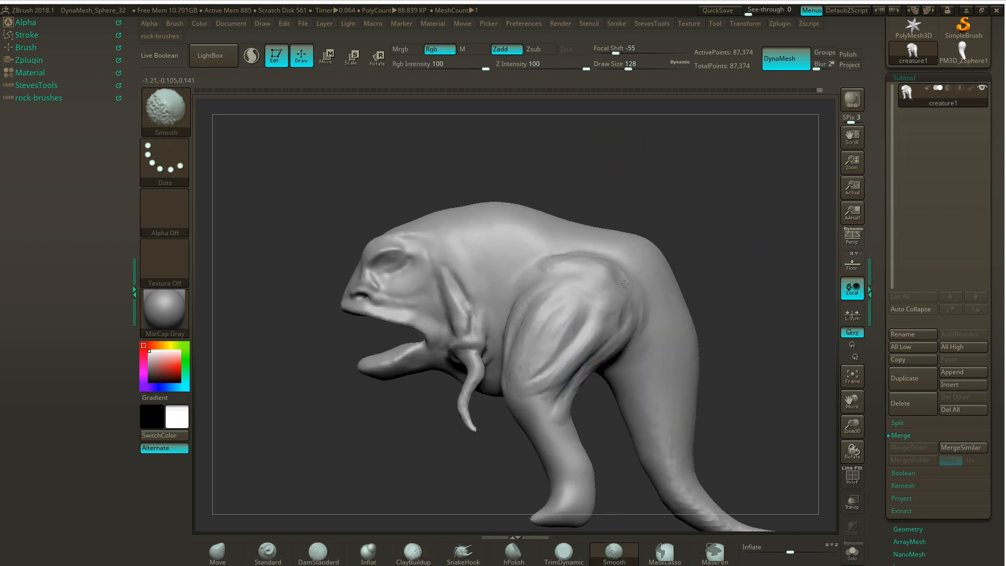
left_click_drag(666, 204, 697, 217)
left_click_drag(567, 271, 537, 268, "shift")
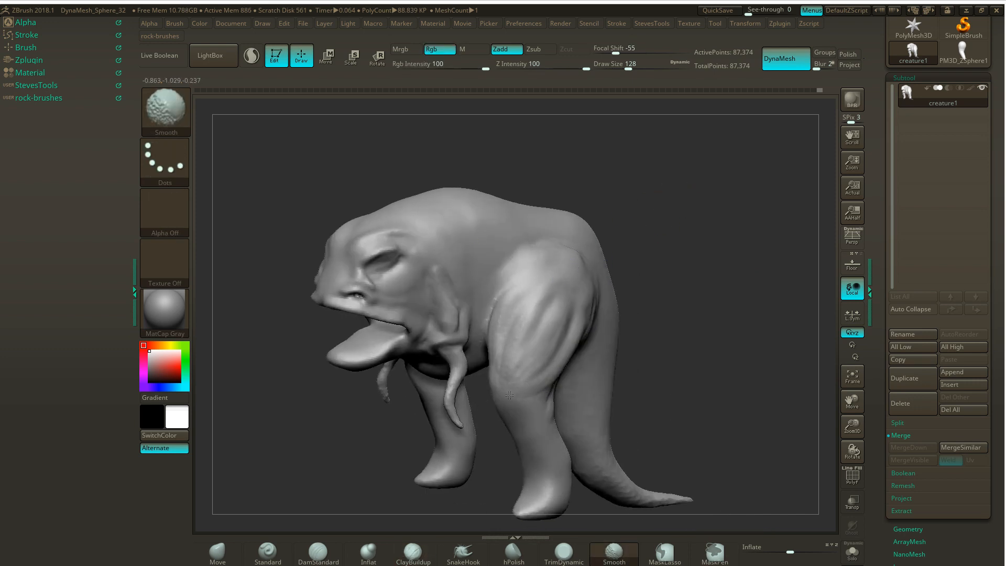
left_click_drag(503, 304, 511, 289, "shift")
left_click_drag(702, 242, 671, 246)
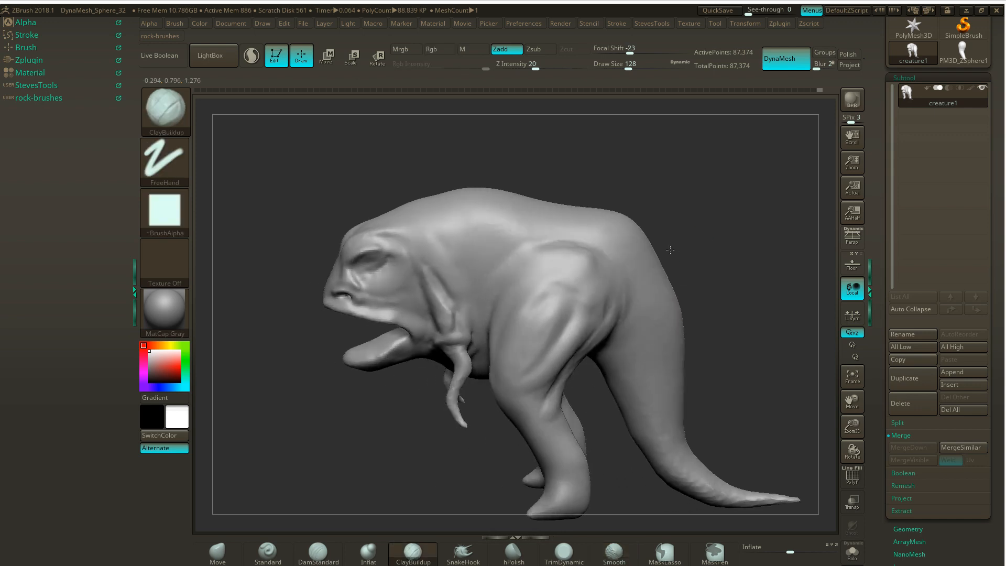
- Refine the rear thigh muscle above the back of the knee and smooth the area behind the hip
left_click_drag(582, 340, 565, 367, "shift")
left_click_drag(603, 398, 569, 381)
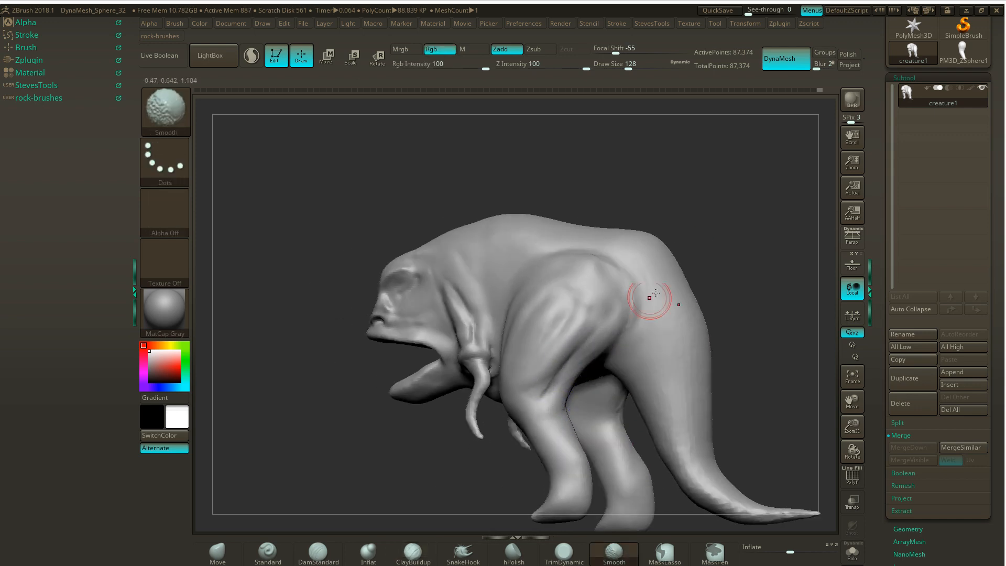
mouse_move(694, 267)
left_mouse_down()
mouse_move(725, 265)
mouse_move(717, 250)
mouse_move(685, 244)
left_mouse_up()
left_click_drag(549, 295, 548, 310)
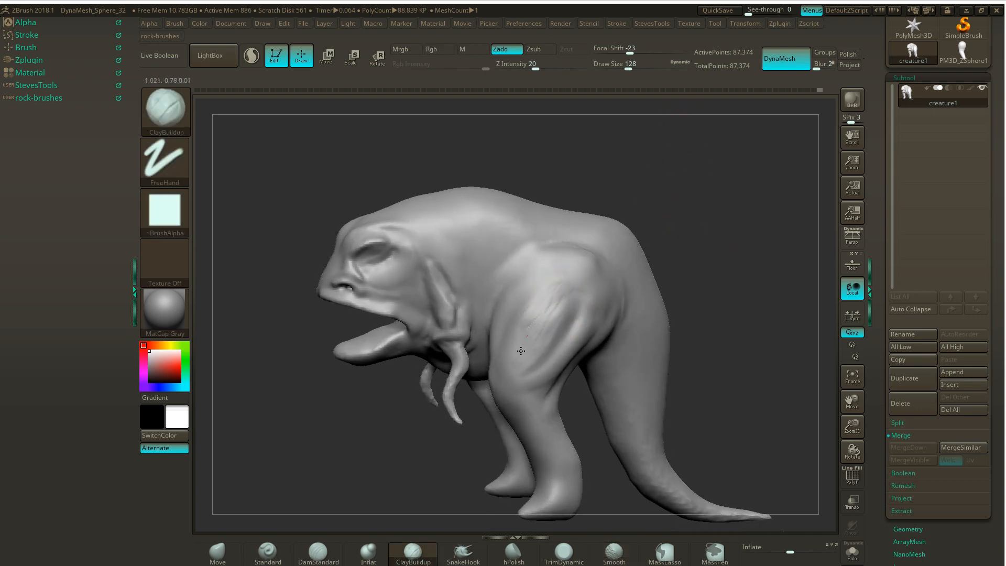
- Layer long diagonal ClayBuildup strands down the outer thigh from the hip to just above the knee
left_click_drag(521, 351, 516, 358)
mouse_move(559, 283)
left_mouse_down()
mouse_move(514, 321)
mouse_move(506, 366)
left_mouse_up()
mouse_move(556, 317)
left_mouse_down()
mouse_move(526, 357)
mouse_move(534, 358)
left_mouse_up()
left_click_drag(572, 291, 530, 362)
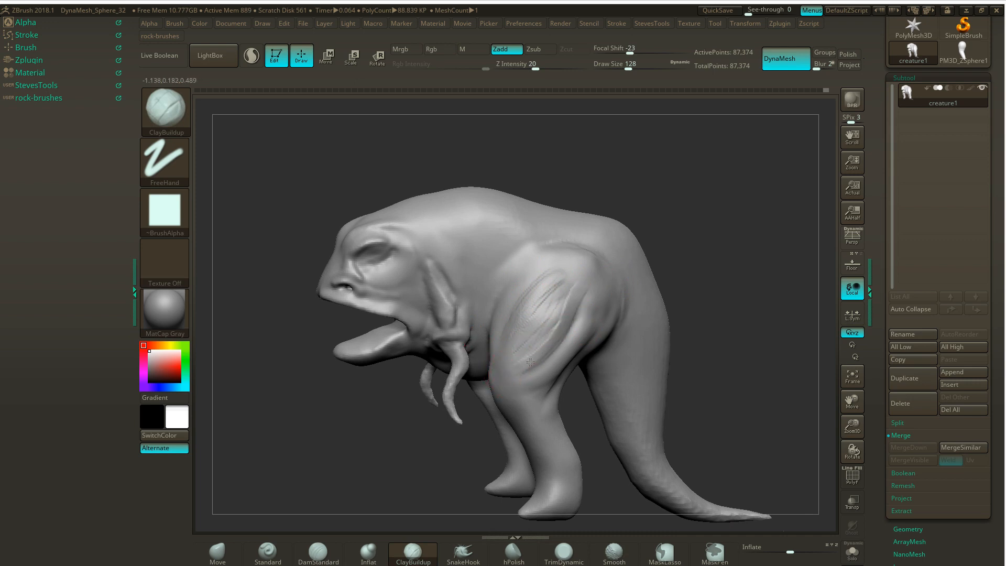
mouse_move(583, 264)
left_mouse_down()
mouse_move(519, 376)
mouse_move(518, 358)
left_mouse_up()
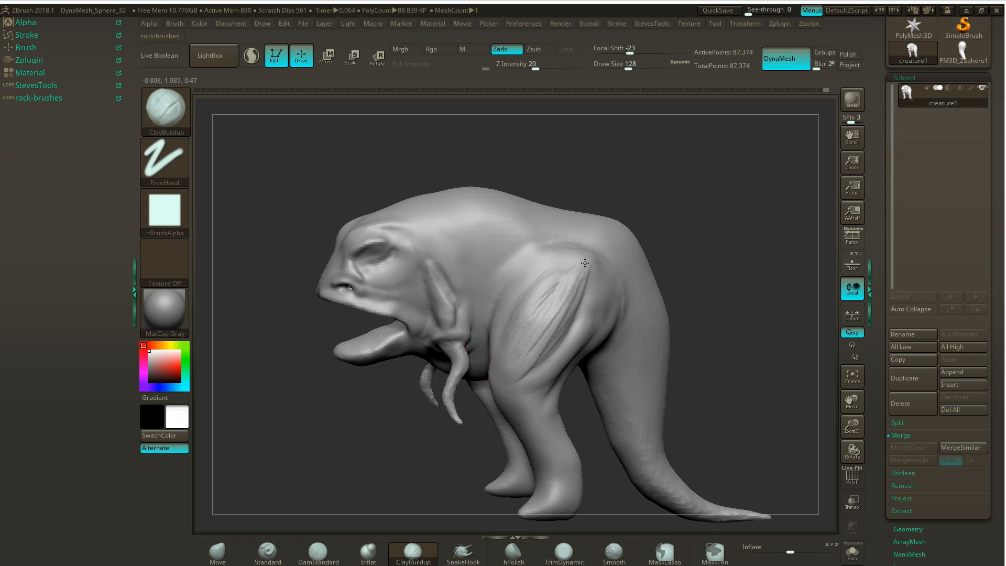
mouse_move(697, 203)
left_mouse_down()
mouse_move(618, 246)
mouse_move(521, 345)
left_mouse_up()
mouse_move(577, 265)
left_mouse_down()
mouse_move(519, 359)
mouse_move(521, 377)
left_mouse_up()
left_click_drag(557, 330, 519, 383)
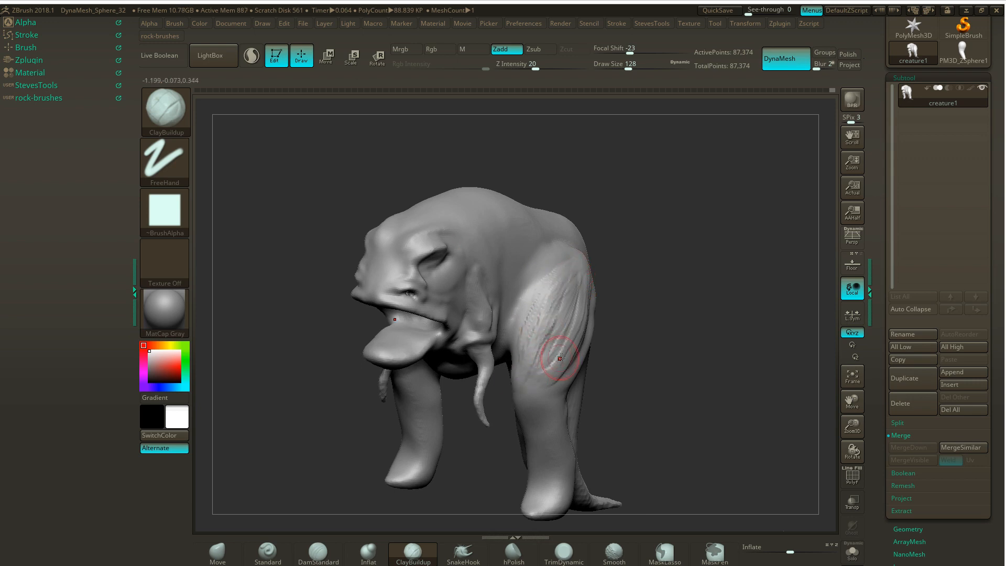
left_click_drag(545, 339, 553, 315, "shift")
- Update the DynaMesh and smooth the new muscle strands on the outer thigh and hip
left_click_drag(648, 240, 662, 258, "ctrl")
mouse_move(535, 332)
left_mouse_down("shift")
mouse_move(533, 353)
mouse_move(562, 363)
left_mouse_up("shift")
left_click_drag(694, 298, 613, 309)
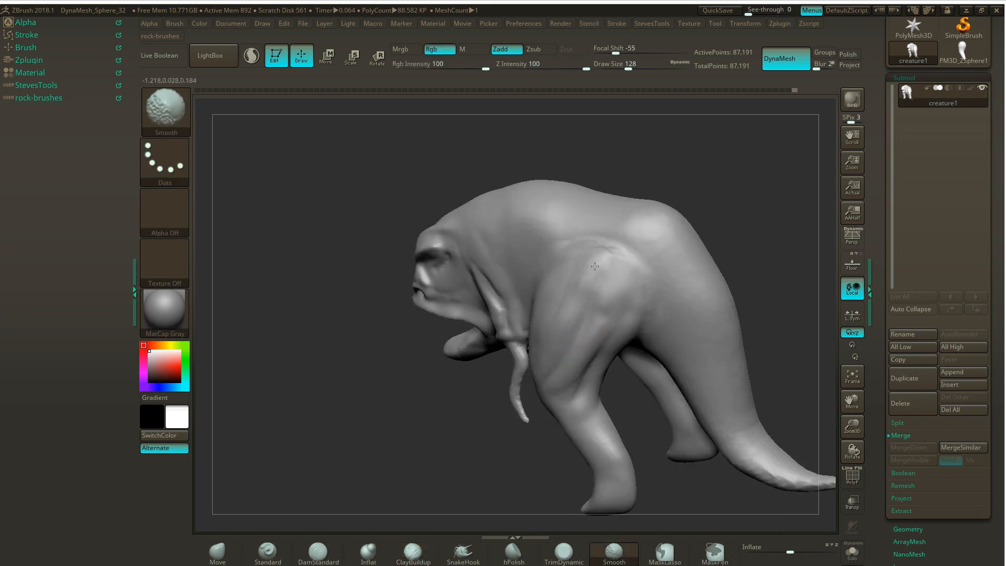
mouse_move(734, 262)
left_mouse_down()
mouse_move(801, 267)
mouse_move(749, 262)
left_mouse_up()
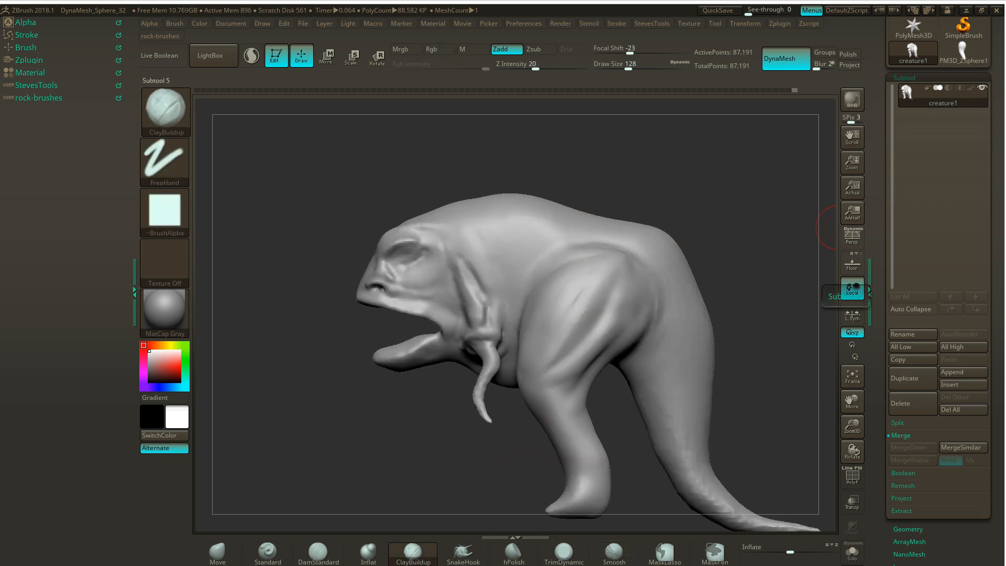
- Refine the upper and rear edge of the hip muscle with ClayBuildup and smooth it into the body
left_click_drag(693, 188, 657, 199)
left_click_drag(626, 260, 631, 260)
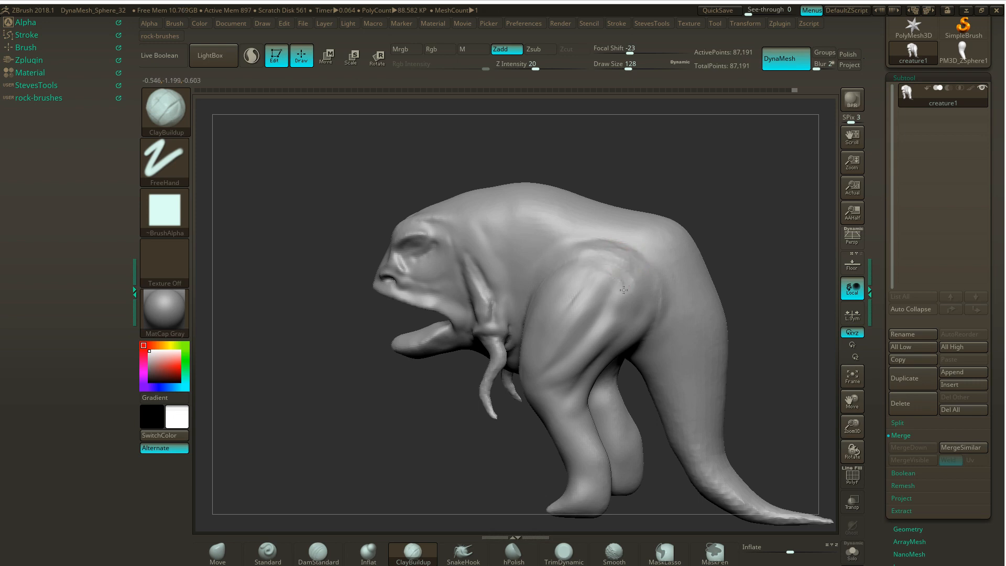
key("shift")
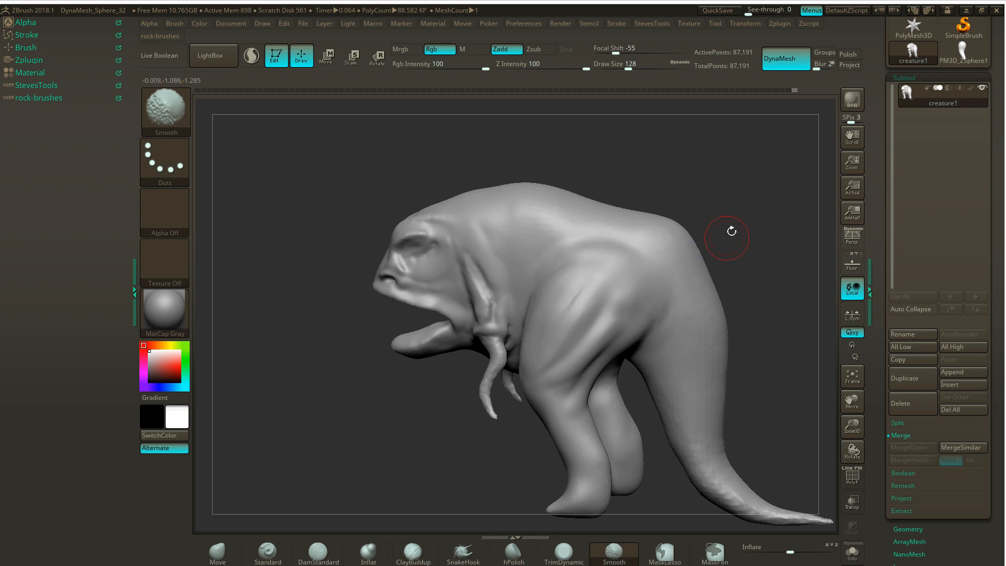
left_click_drag(731, 231, 734, 223)
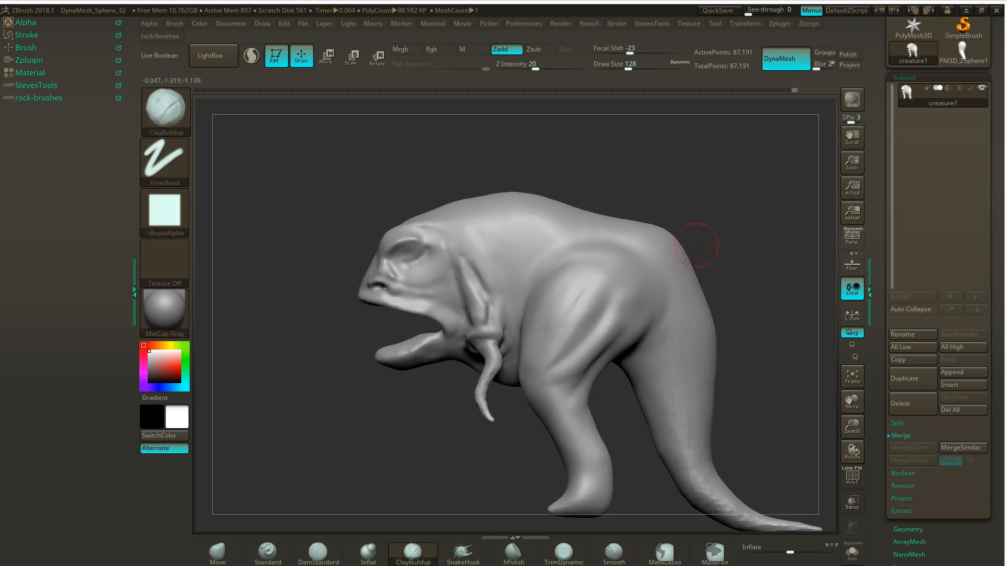
left_click_drag(668, 291, 632, 338, "shift")
- Add ClayBuildup strokes down the front of the thigh from the hip towards the knee
left_click_drag(724, 258, 754, 257)
left_click_drag(589, 256, 547, 296, "shift")
left_click_drag(667, 225, 691, 222)
left_click_drag(563, 286, 536, 337)
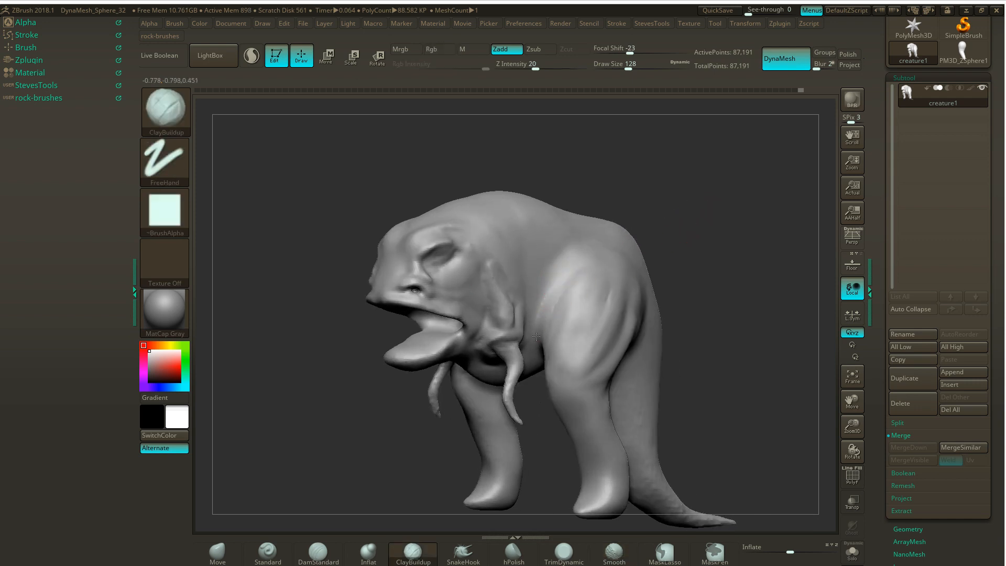
left_click_drag(554, 294, 539, 343)
mouse_move(570, 266)
left_mouse_down()
mouse_move(538, 325)
mouse_move(550, 303)
mouse_move(562, 375)
left_mouse_up()
mouse_move(710, 193)
left_mouse_down()
mouse_move(680, 231)
mouse_move(631, 234)
left_mouse_up()
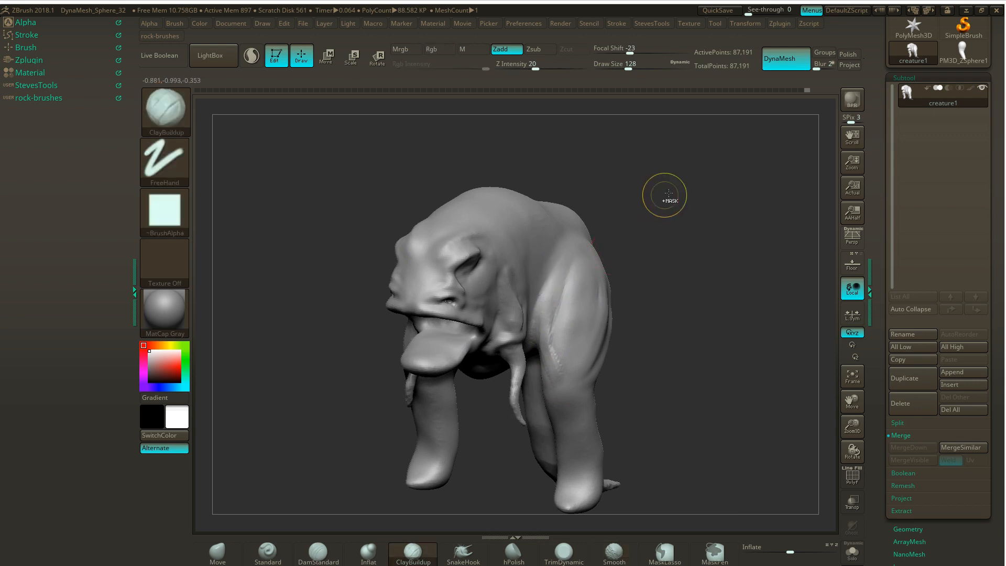
- Remesh with DynaMesh, smooth the front thigh strokes, and check the form from below and from the side
left_click_drag(665, 195, 678, 212, "ctrl")
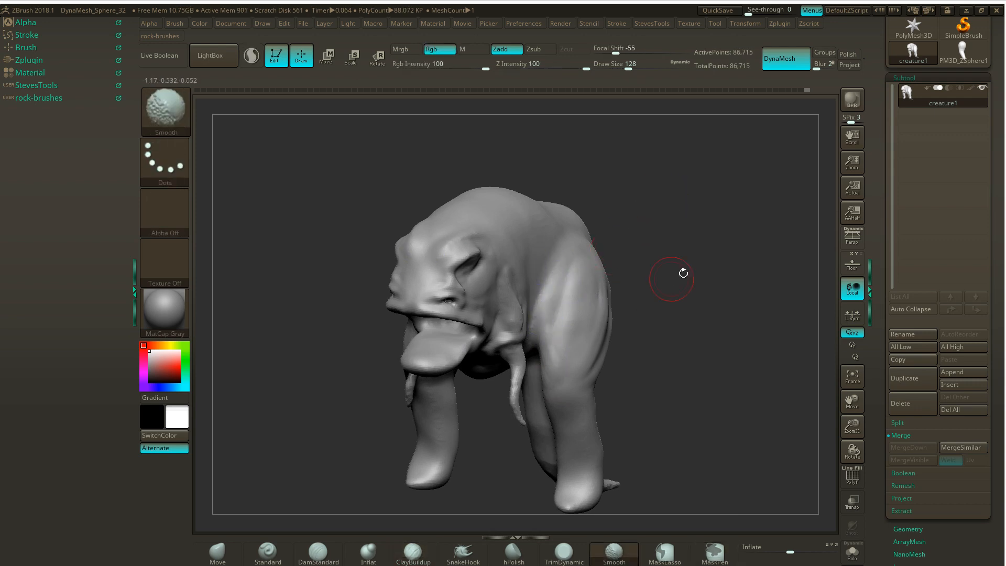
mouse_move(683, 273)
left_mouse_down()
mouse_move(651, 225)
mouse_move(684, 226)
mouse_move(684, 167)
left_mouse_up()
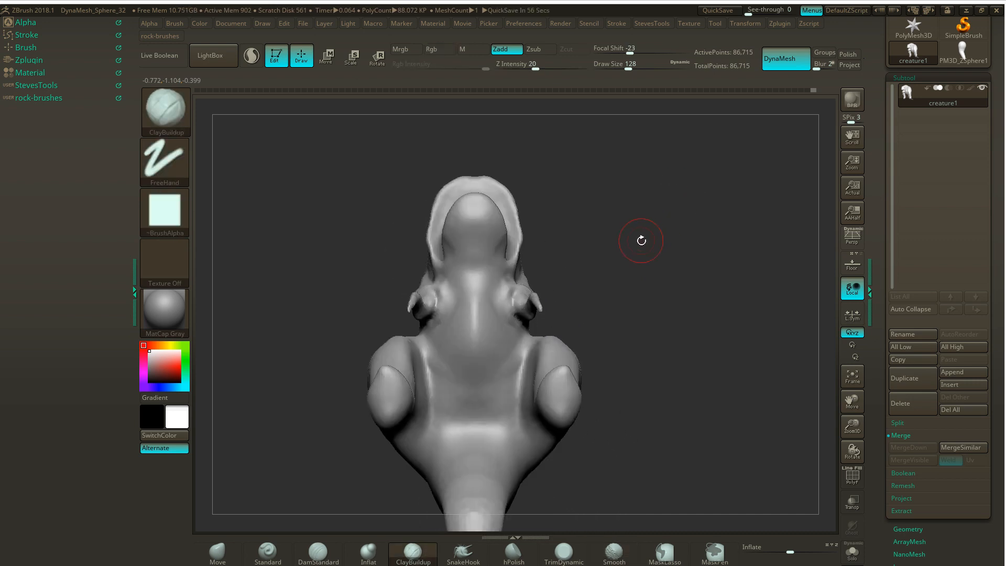
left_click_drag(660, 245, 613, 304, "alt")
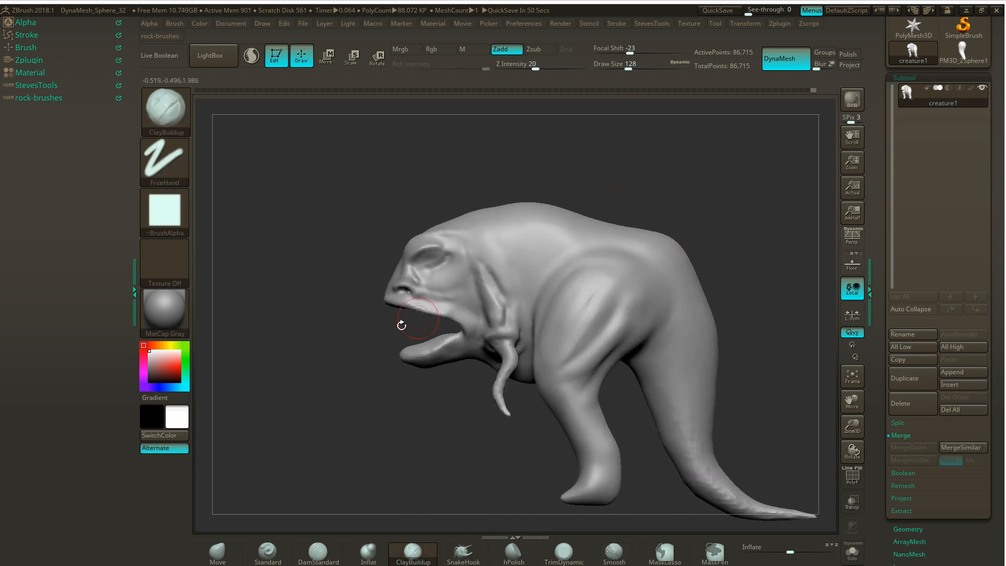
left_click_drag(402, 325, 376, 255)
- Reshape the chest and belly between the small arms with the Move brush at Draw Size 245, smoothing and remeshing the result
left_click_drag(661, 227, 597, 218, "shift")
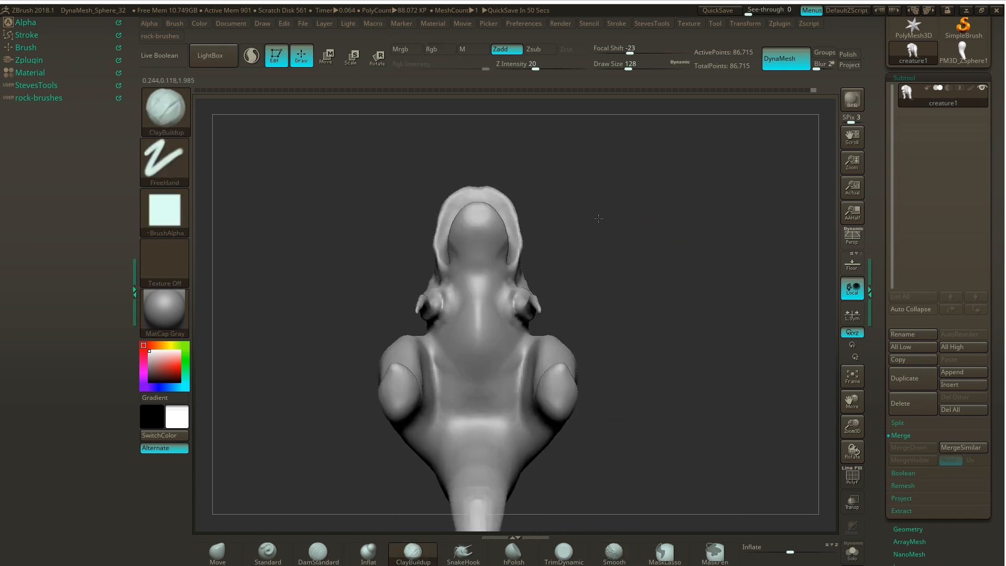
left_click(217, 551)
key("s")
left_click_drag(584, 311, 539, 348)
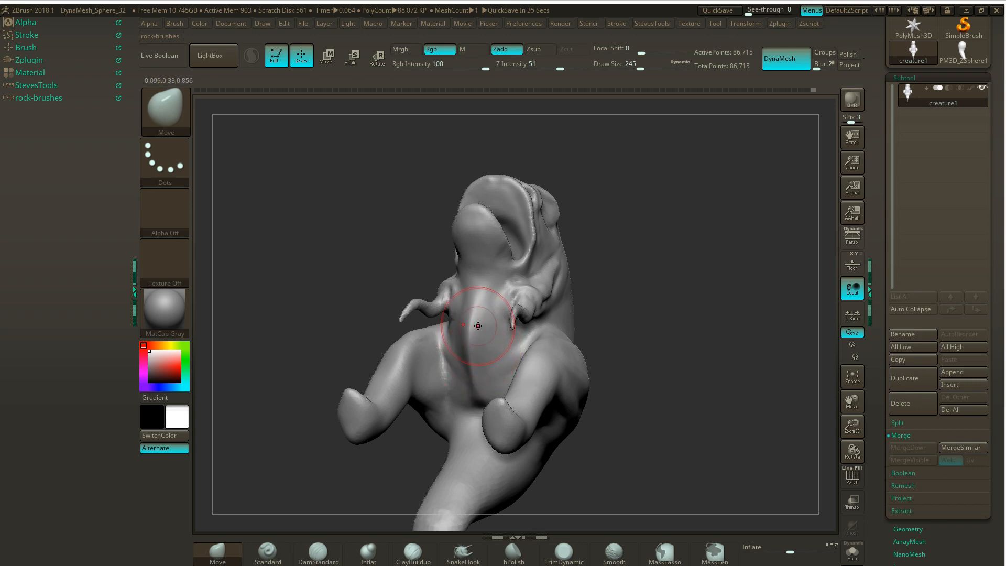
left_click_drag(652, 260, 629, 288)
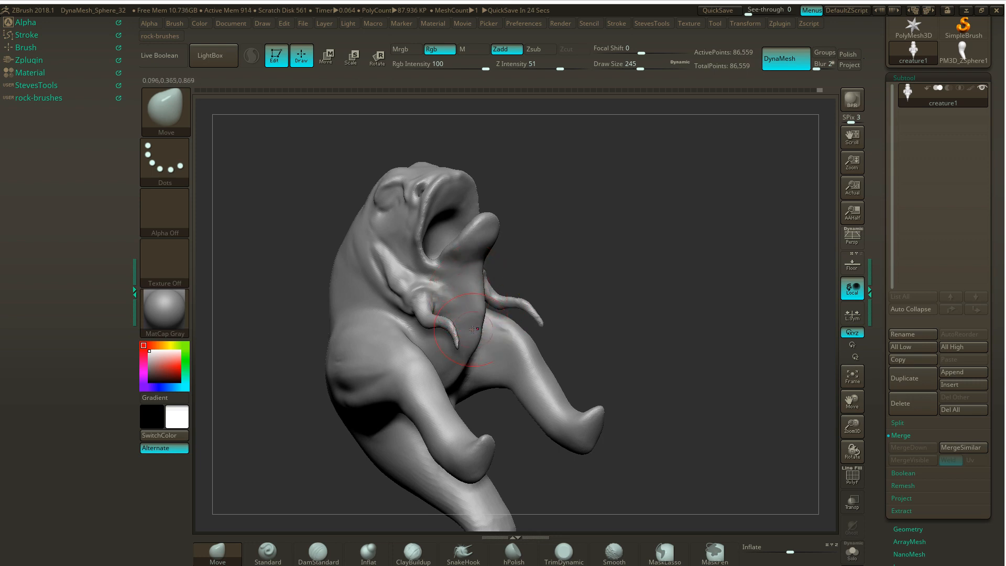
left_click_drag(642, 263, 574, 276)
left_click_drag(639, 263, 589, 278)
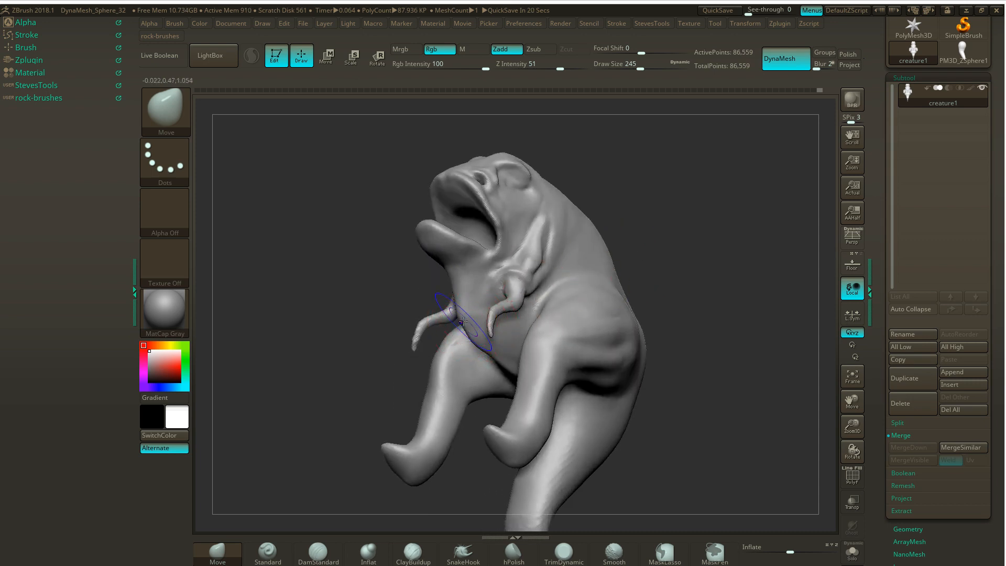
key("shift")
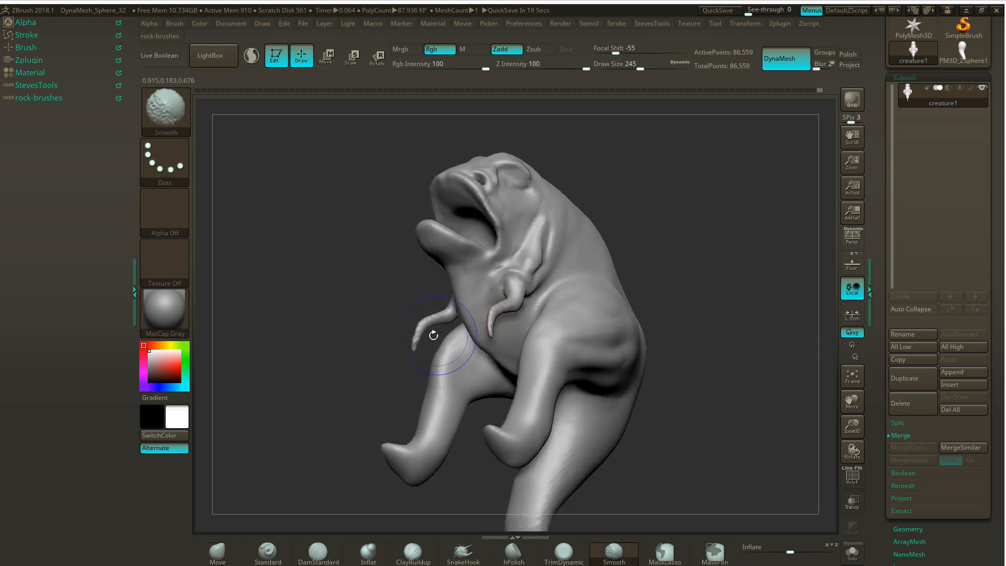
mouse_move(298, 360)
left_mouse_down()
mouse_move(334, 368)
mouse_move(359, 348)
mouse_move(723, 227)
mouse_move(661, 161)
left_mouse_up()
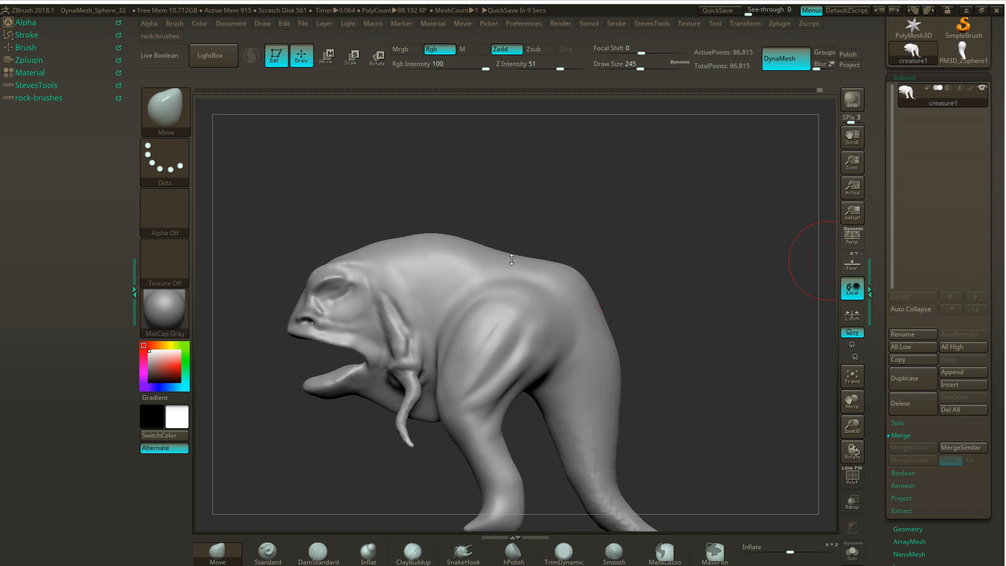
- Save the creature tool to the Desktop as a new ZTool file named creature1a
mouse_move(550, 232)
left_mouse_down()
mouse_move(598, 233)
mouse_move(568, 220)
mouse_move(554, 236)
left_mouse_up()
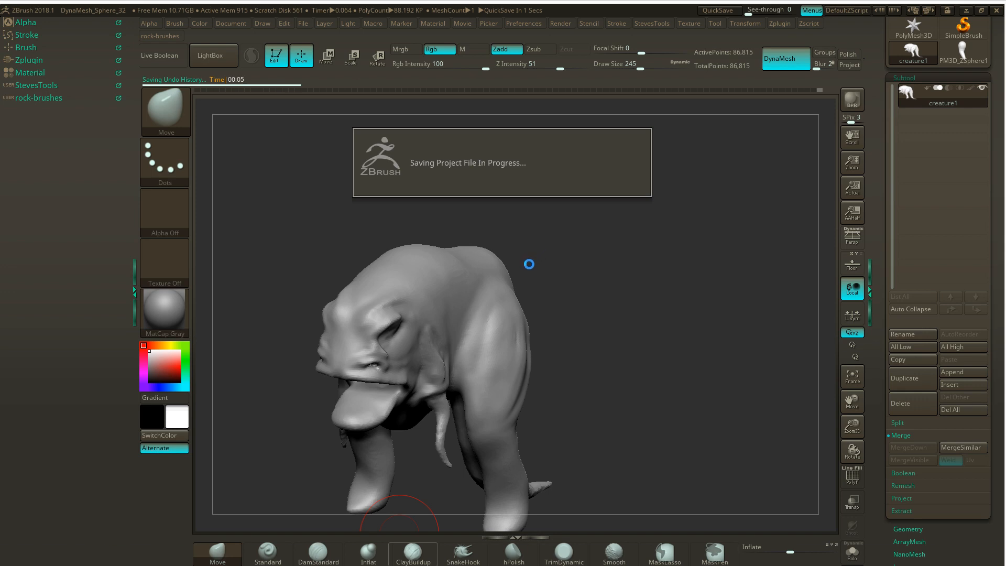
left_click_drag(519, 231, 580, 379)
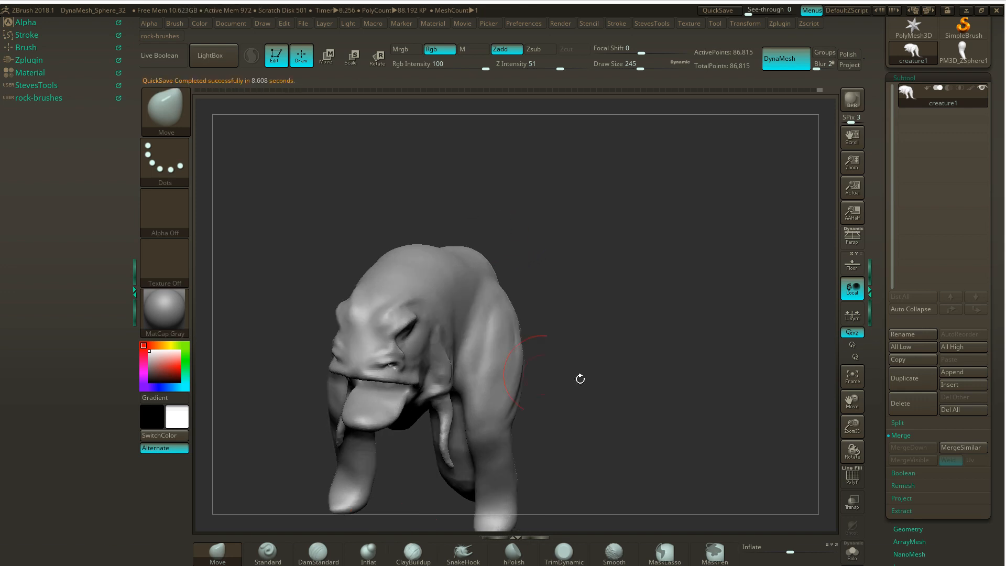
scroll(962, 50, "up", 4)
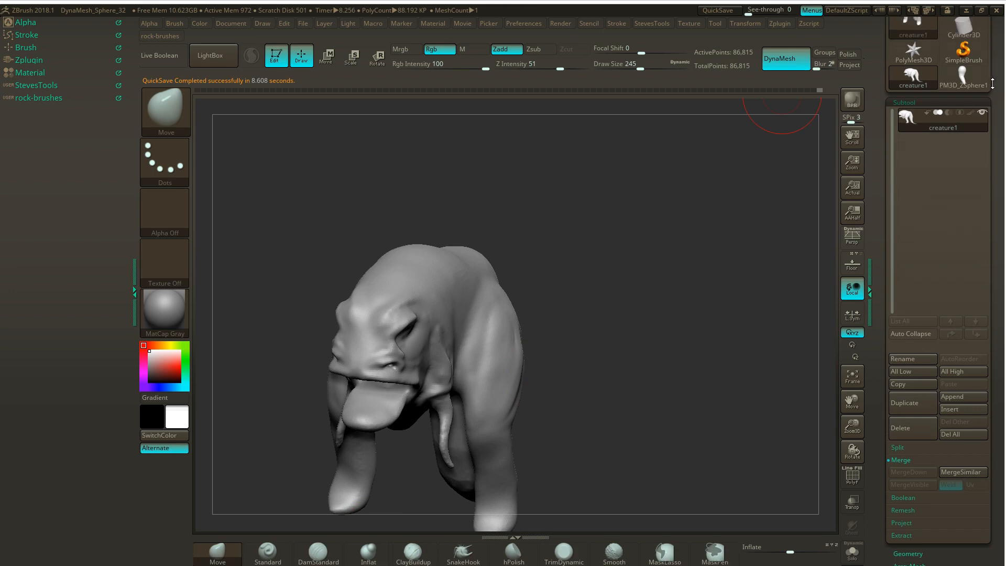
left_click(963, 53)
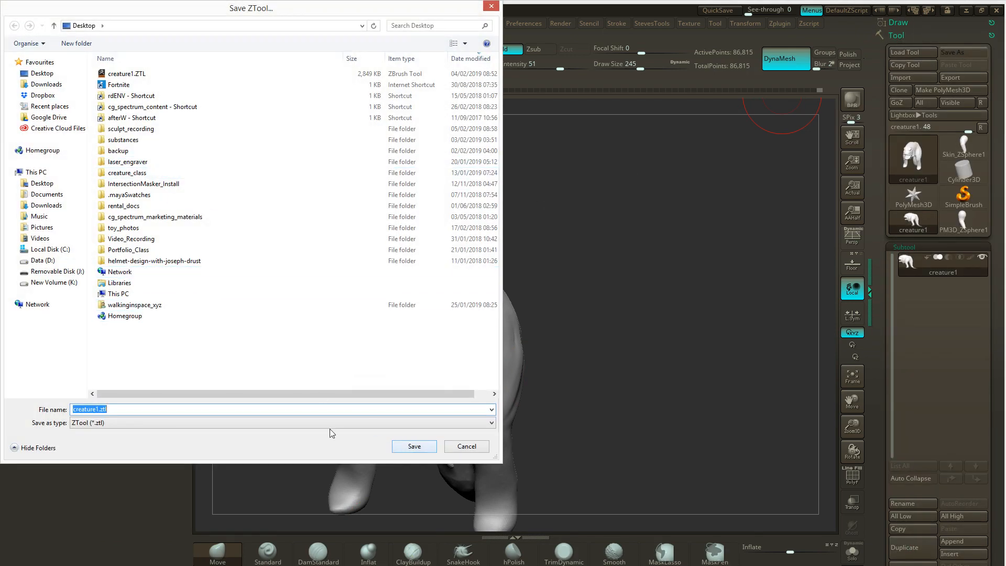
left_click(138, 409)
left_click(413, 447)
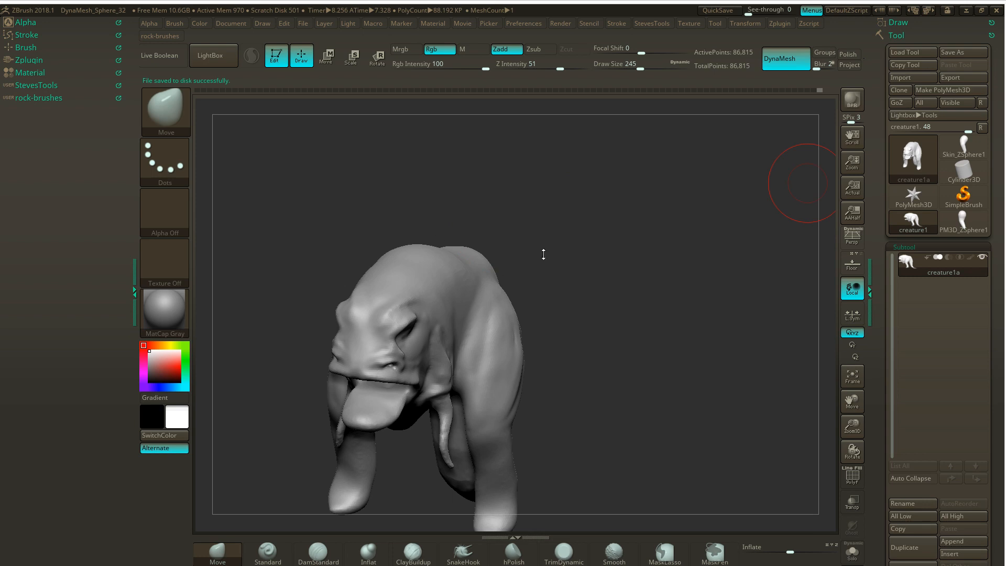
left_click_drag(557, 243, 455, 262)
left_click_drag(506, 217, 524, 256)
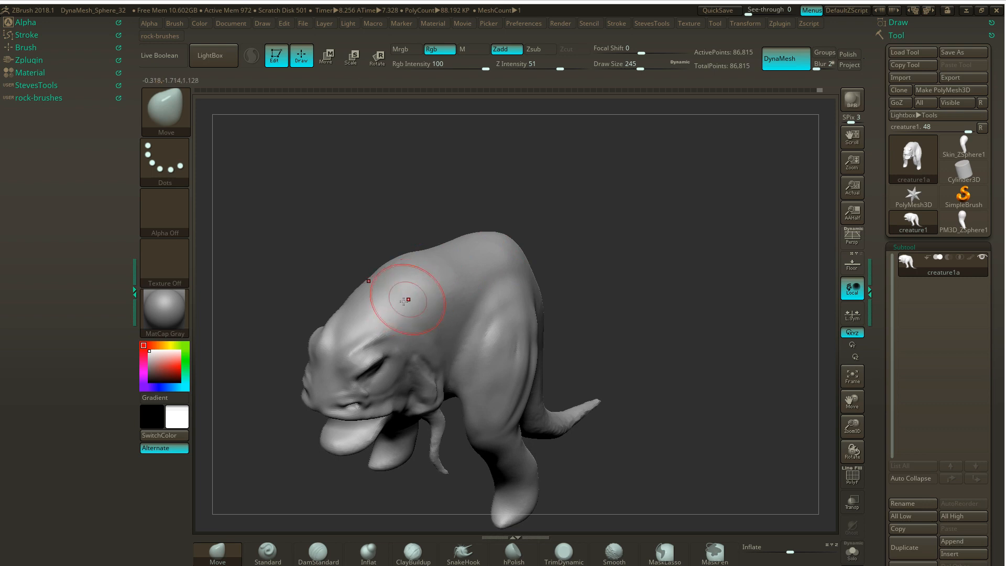
- Mask the creature's back from behind the head to above the hip with the MaskPen brush
mouse_move(393, 310)
left_mouse_down("ctrl")
mouse_move(366, 315)
mouse_move(432, 274)
mouse_move(393, 283)
mouse_move(427, 274)
mouse_move(414, 264)
mouse_move(478, 260)
left_mouse_up("ctrl")
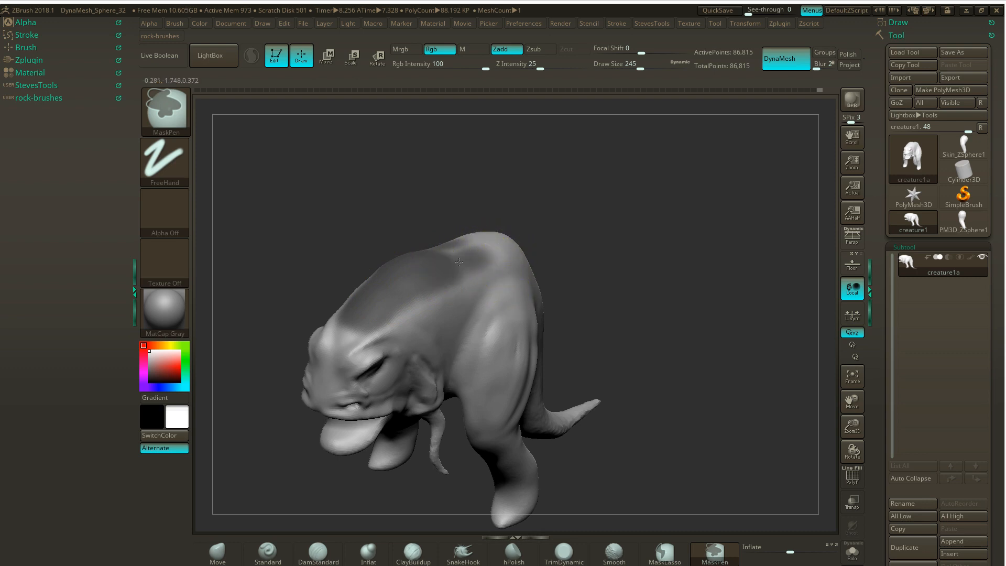
left_click_drag(464, 260, 487, 257, "ctrl")
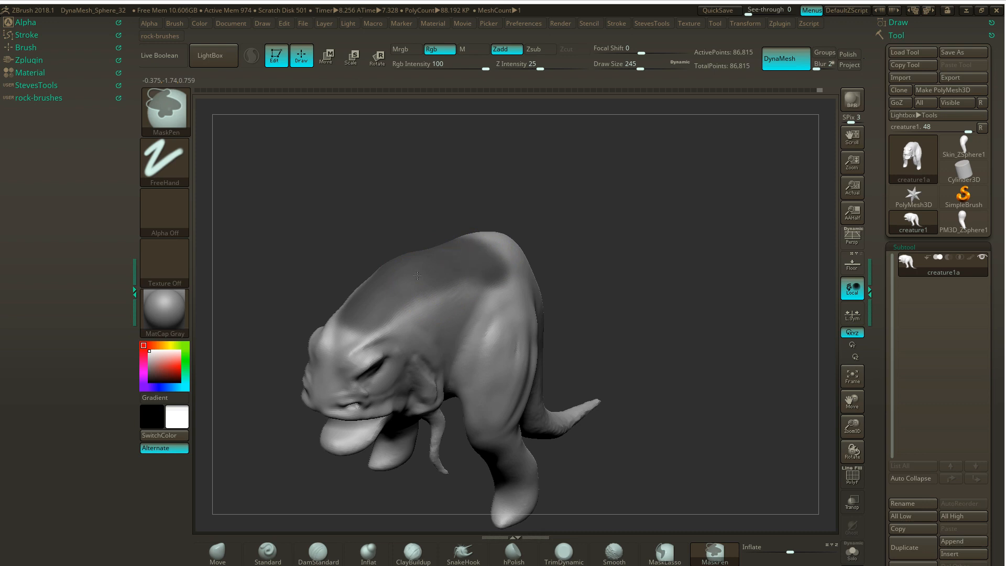
left_click_drag(372, 312, 374, 313, "ctrl")
left_click(377, 301, "ctrl")
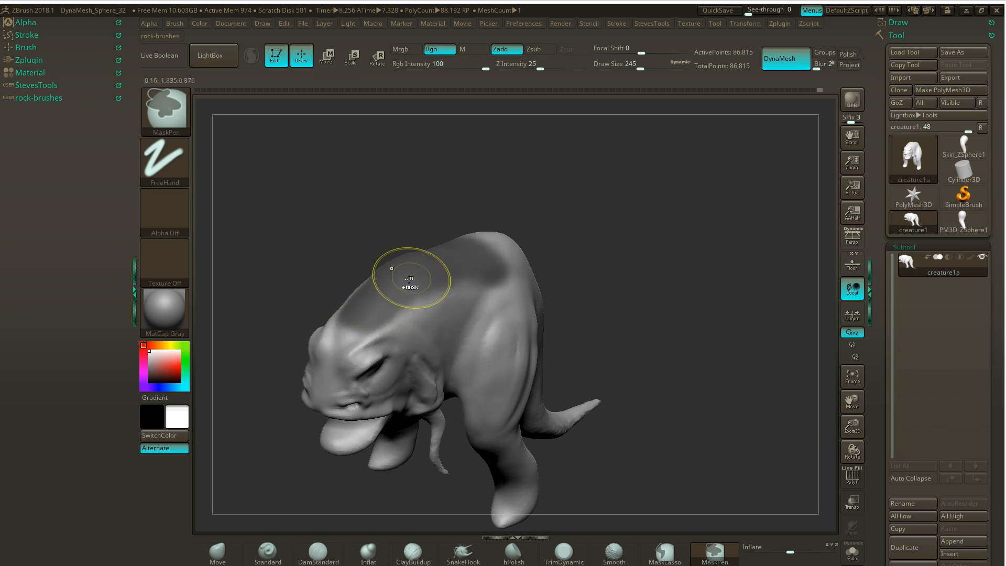
- Build up the flank along the lower edge of the back mask with ClayBuildup strokes
key("b")
key("m")
key("v")
left_click_drag(530, 231, 572, 206)
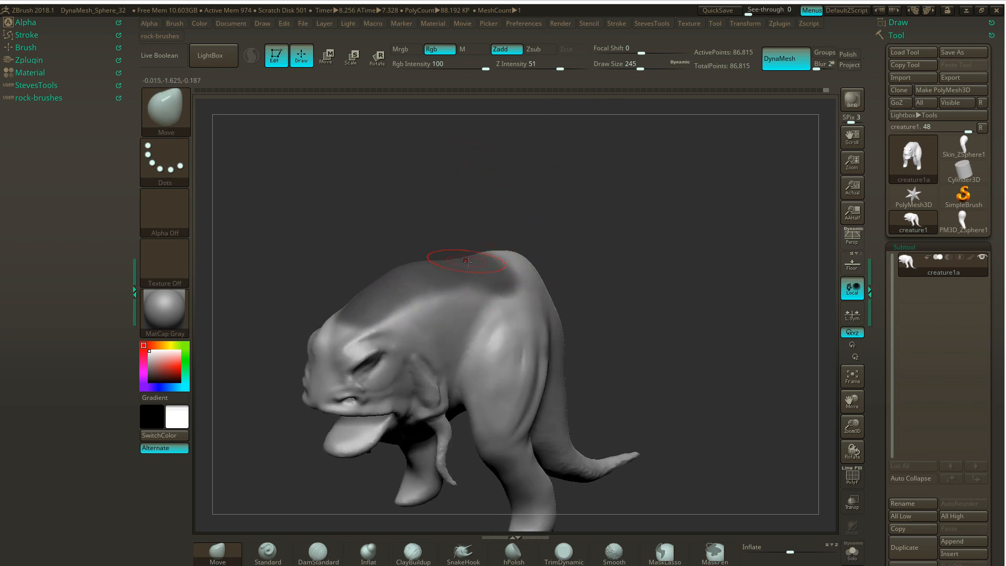
left_click(414, 550)
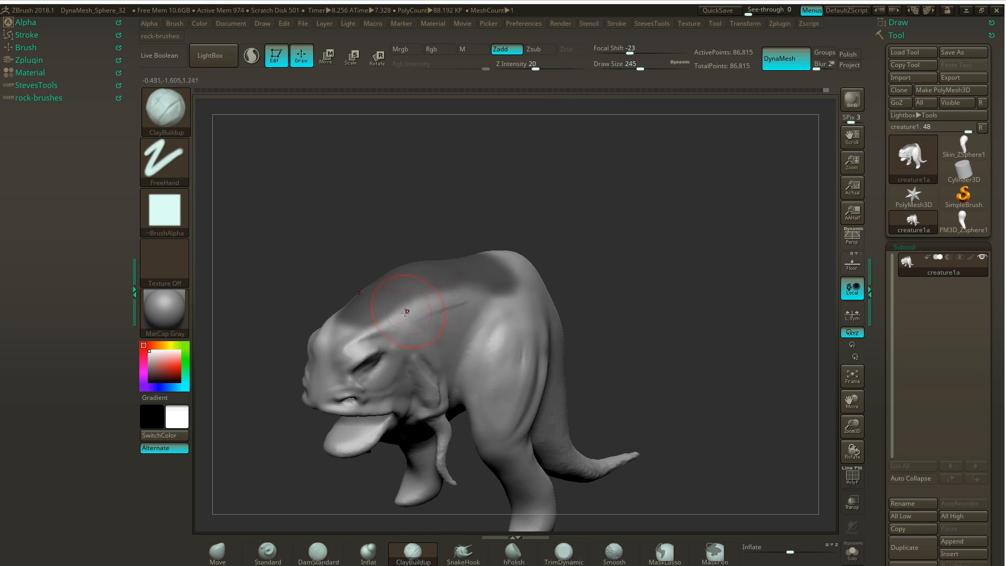
left_click_drag(403, 314, 398, 309)
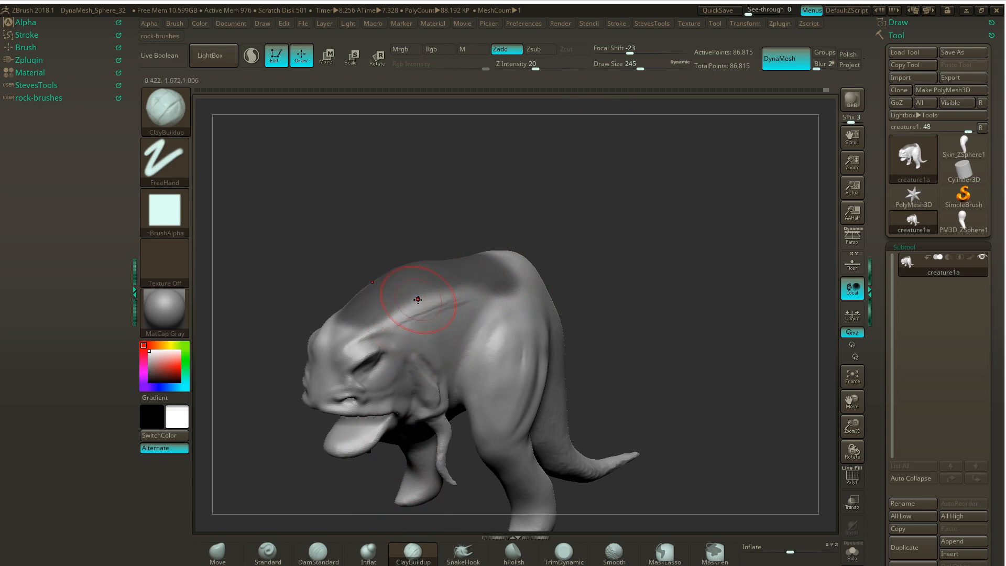
mouse_move(458, 286)
left_mouse_down()
mouse_move(490, 292)
mouse_move(446, 307)
mouse_move(435, 324)
left_mouse_up()
- Carve creases down the flank between shoulder and hip below the mask with the DamStandard brush
mouse_move(583, 260)
left_mouse_down()
mouse_move(627, 254)
mouse_move(604, 245)
mouse_move(550, 260)
left_mouse_up()
left_click(324, 550)
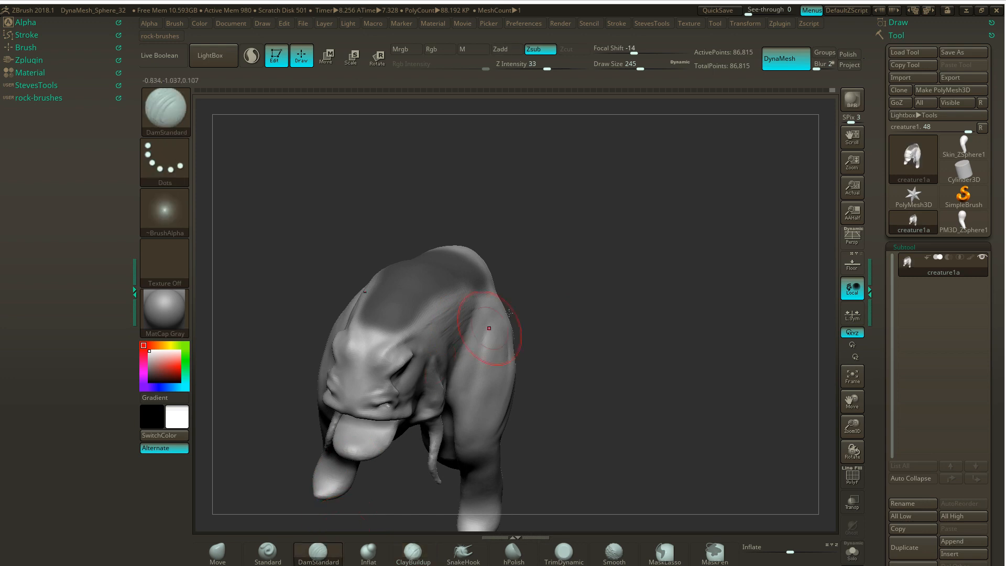
left_click_drag(508, 313, 521, 272)
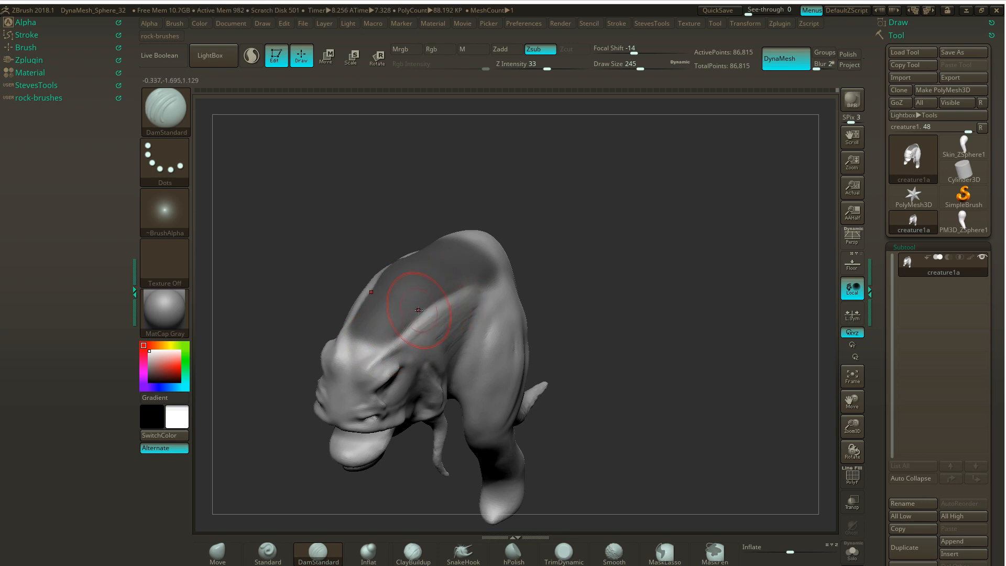
left_click_drag(594, 244, 550, 236)
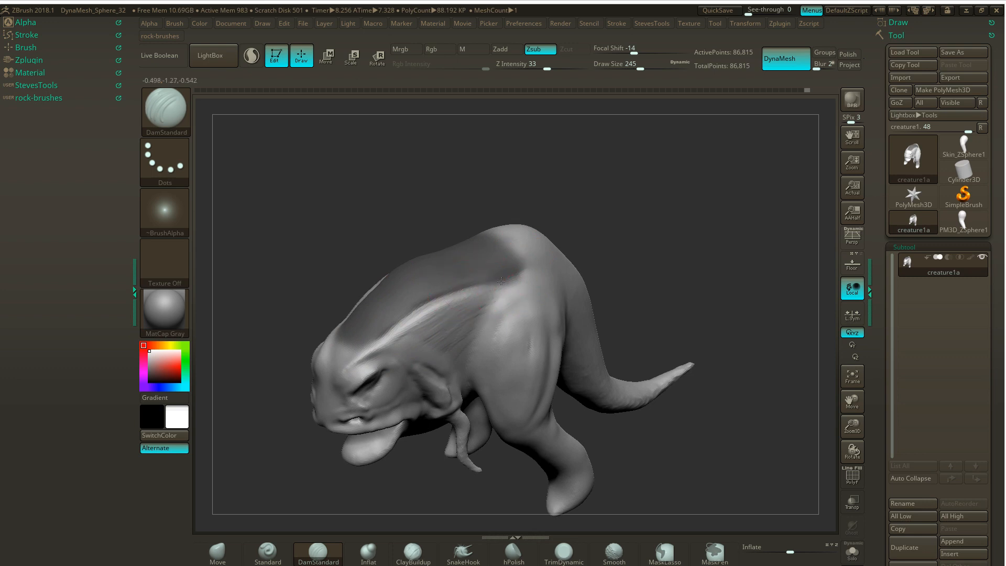
- Invert and clear the back mask, smoothing the ridge along its edge and the flank strokes
left_click(634, 207, "ctrl")
left_click_drag(487, 279, 420, 304)
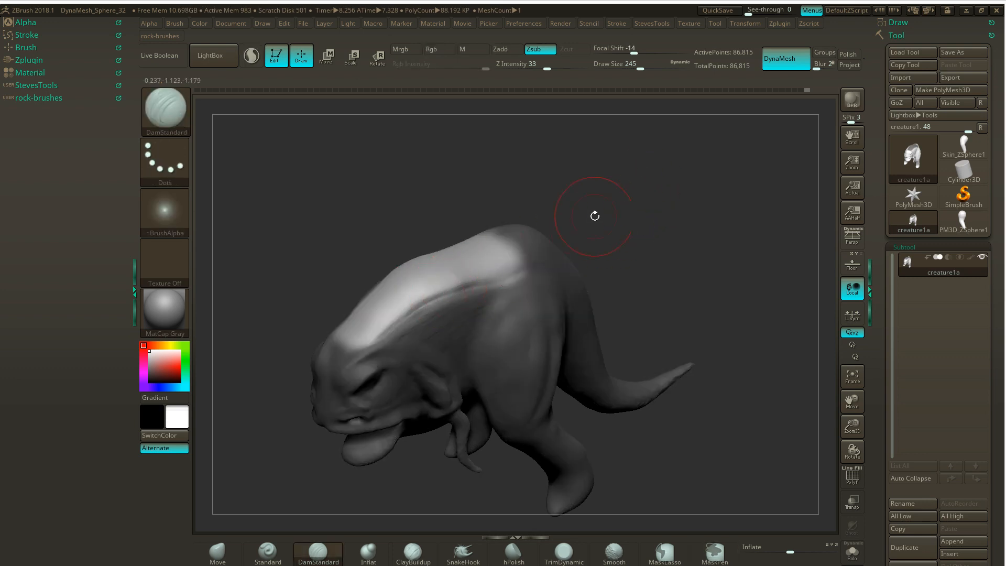
left_click_drag(595, 215, 617, 206, "ctrl")
mouse_move(465, 288)
left_mouse_down("shift")
mouse_move(366, 340)
mouse_move(407, 304)
left_mouse_up("shift")
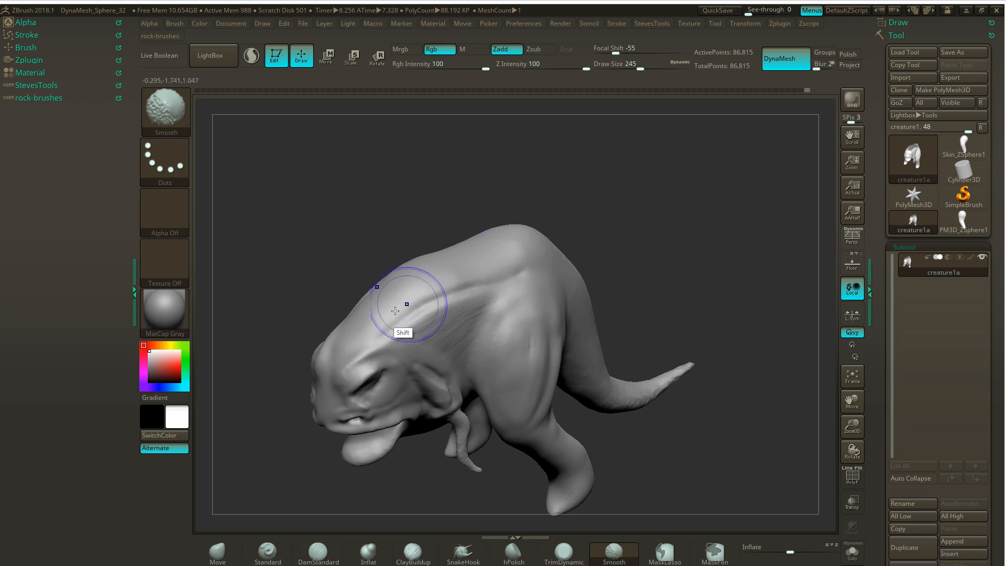
mouse_move(472, 285)
left_mouse_down("shift")
mouse_move(412, 315)
mouse_move(466, 288)
mouse_move(446, 337)
left_mouse_up("shift")
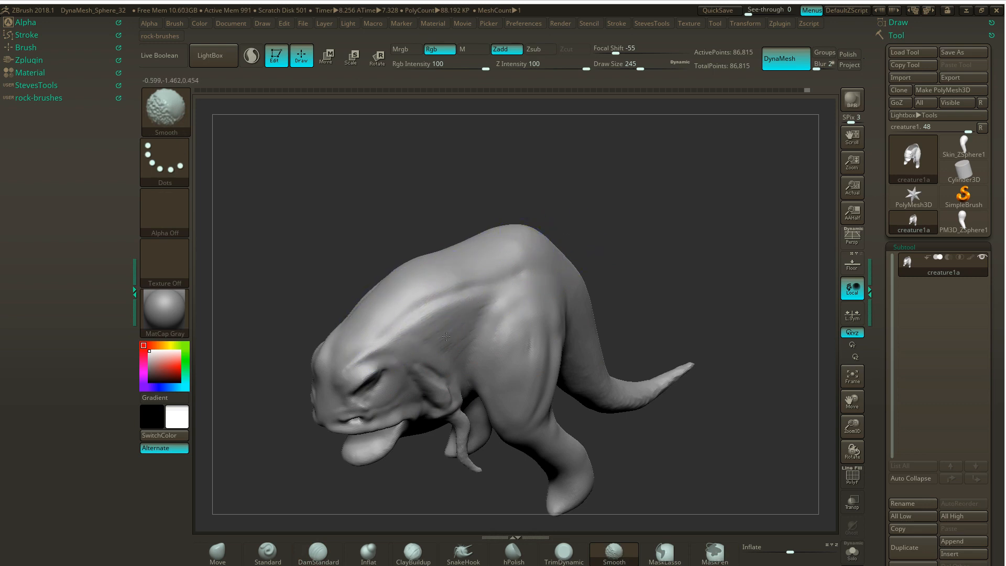
- Reduce Draw Size to 167 and smooth the upper flank between the back of the head and the hip
mouse_move(612, 210)
left_mouse_down()
mouse_move(647, 207)
mouse_move(626, 203)
mouse_move(602, 225)
left_mouse_up()
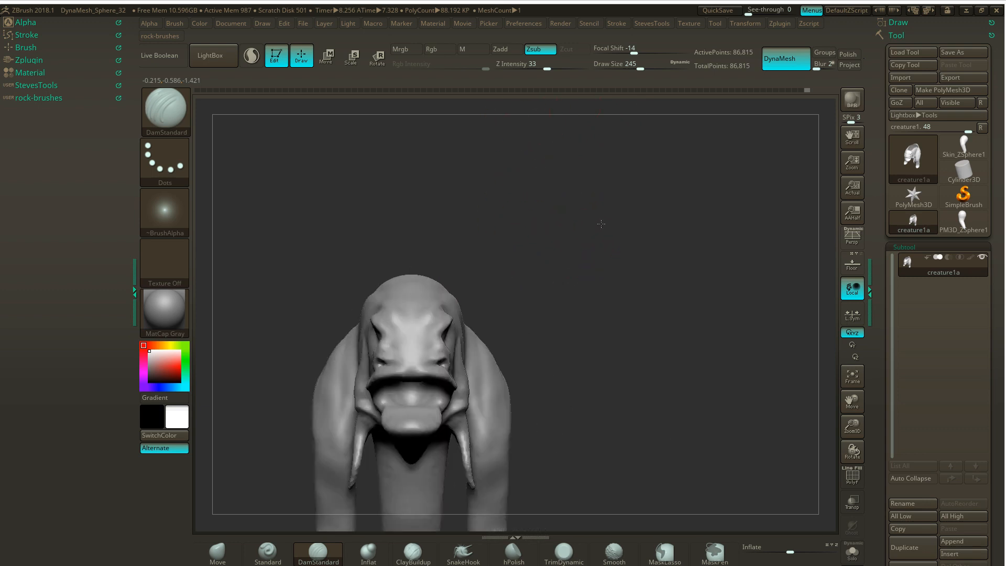
mouse_move(550, 258)
left_mouse_down()
mouse_move(600, 222)
mouse_move(592, 236)
mouse_move(612, 241)
mouse_move(595, 238)
left_mouse_up()
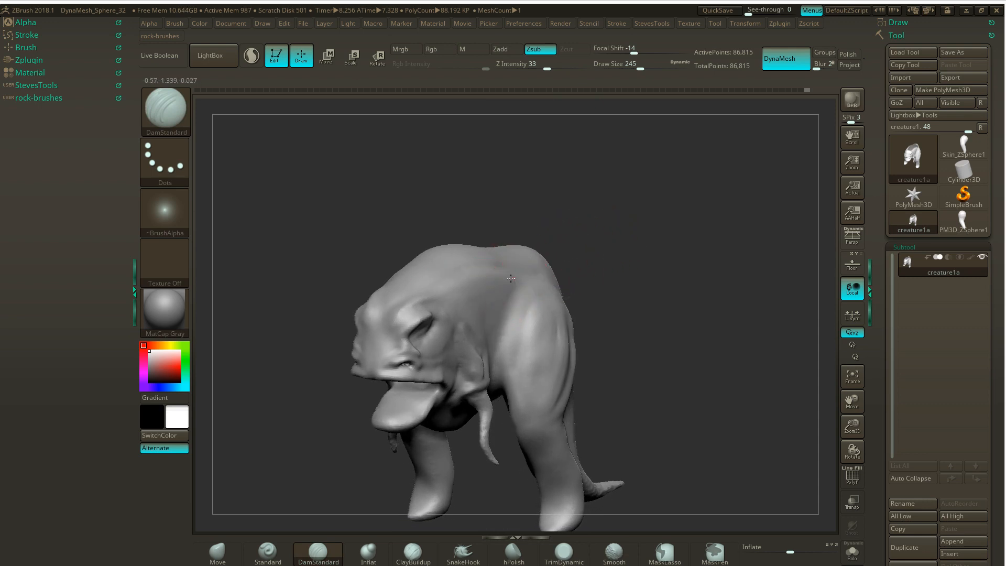
key("s")
left_click_drag(529, 278, 486, 280)
key("s")
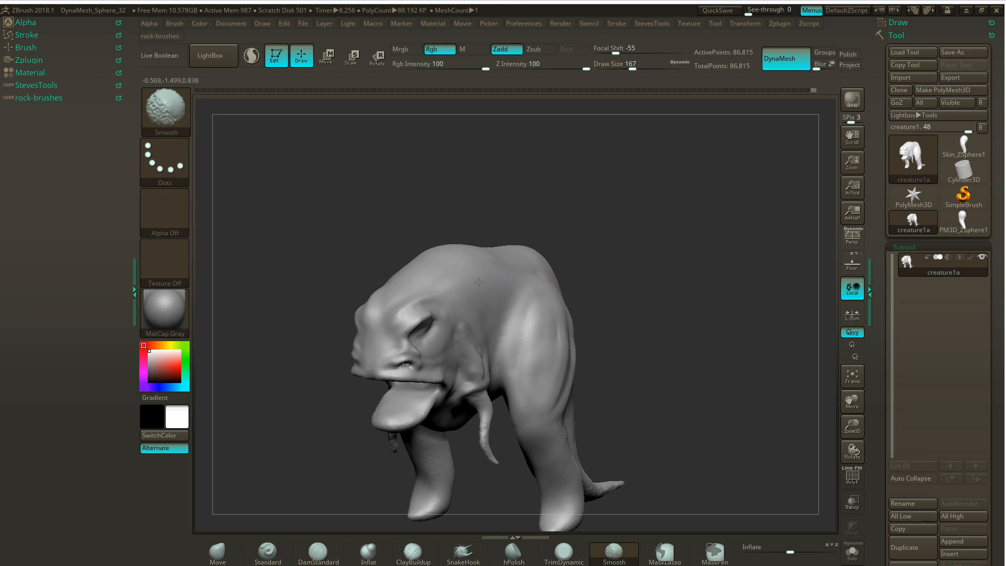
left_click_drag(500, 275, 509, 265, "shift")
mouse_move(583, 220)
left_mouse_down()
mouse_move(592, 224)
mouse_move(582, 226)
left_mouse_up()
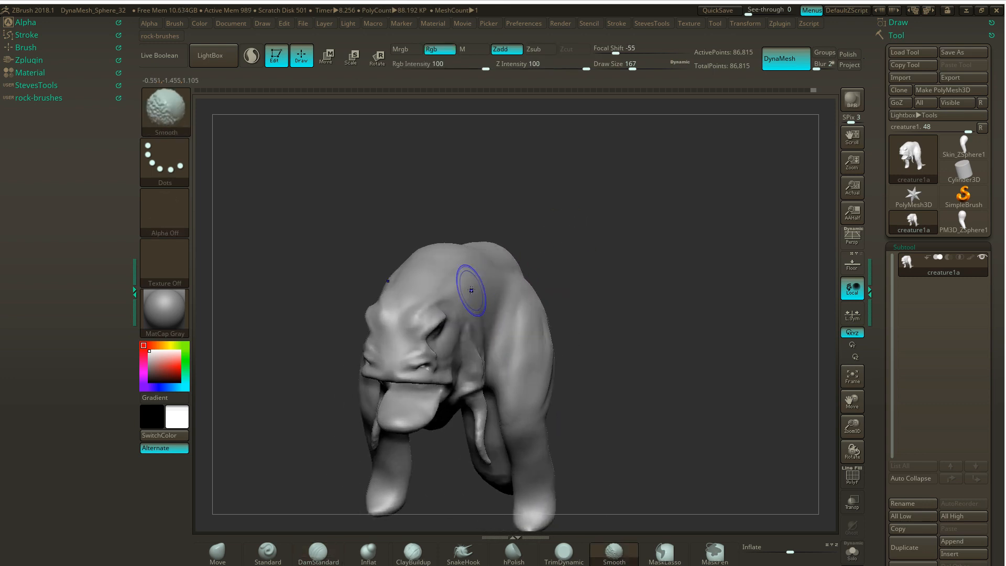
left_click_drag(470, 286, 497, 266, "shift")
- Build up the muscle mass across the top of the thigh and hip with ClayBuildup at Draw Size 167
left_click_drag(606, 224, 500, 206)
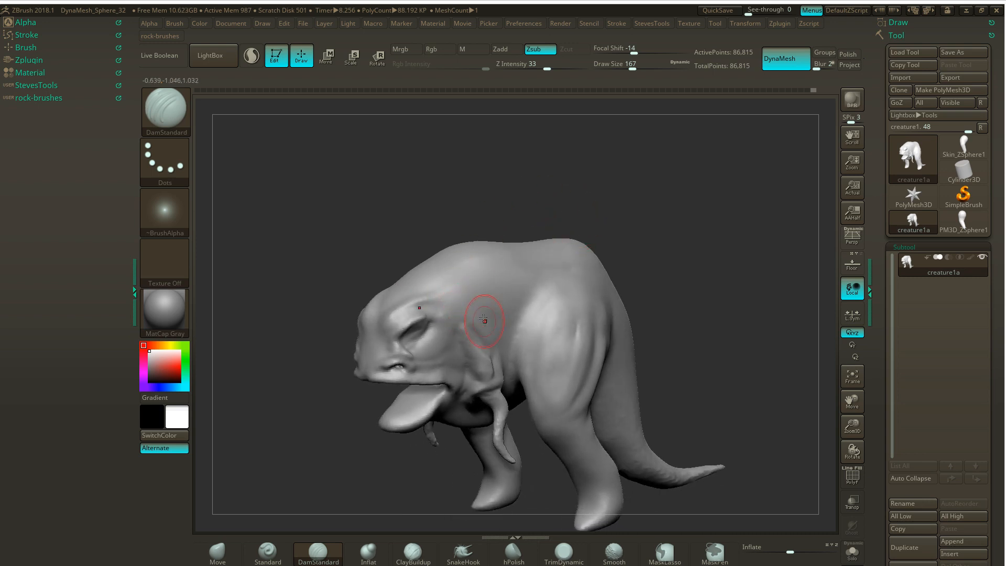
left_click(413, 551)
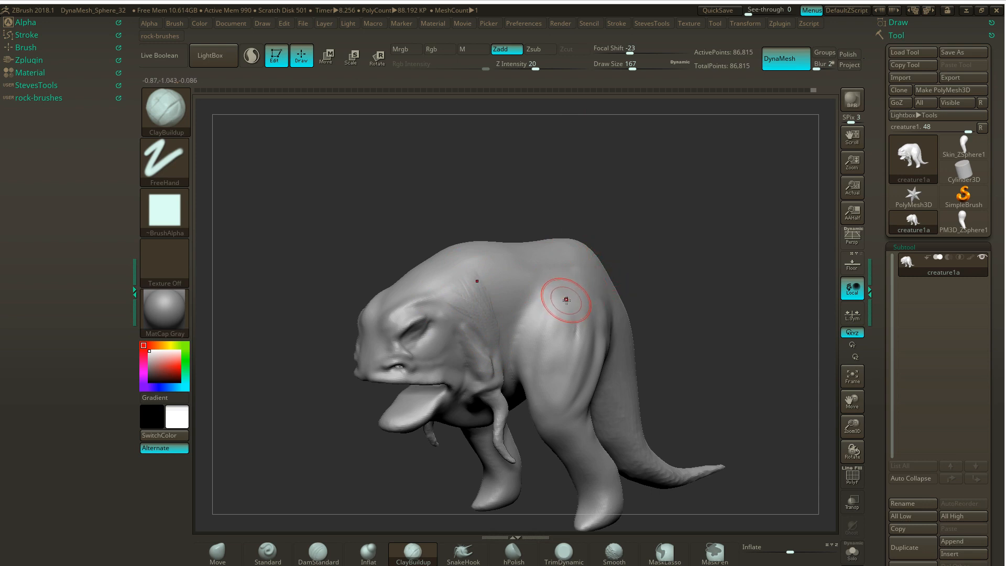
left_click_drag(557, 302, 586, 296)
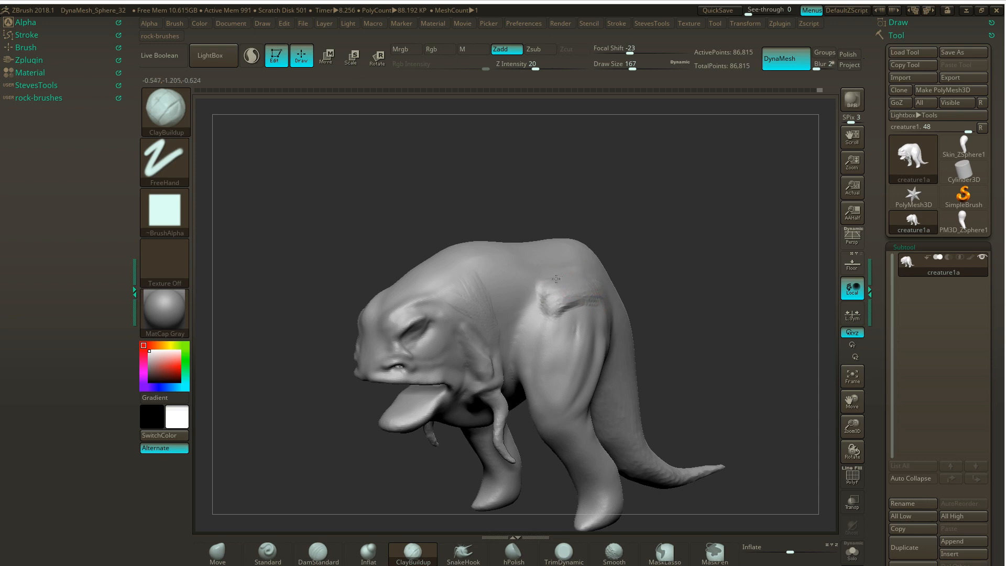
mouse_move(530, 279)
left_mouse_down()
mouse_move(540, 297)
mouse_move(532, 320)
left_mouse_up()
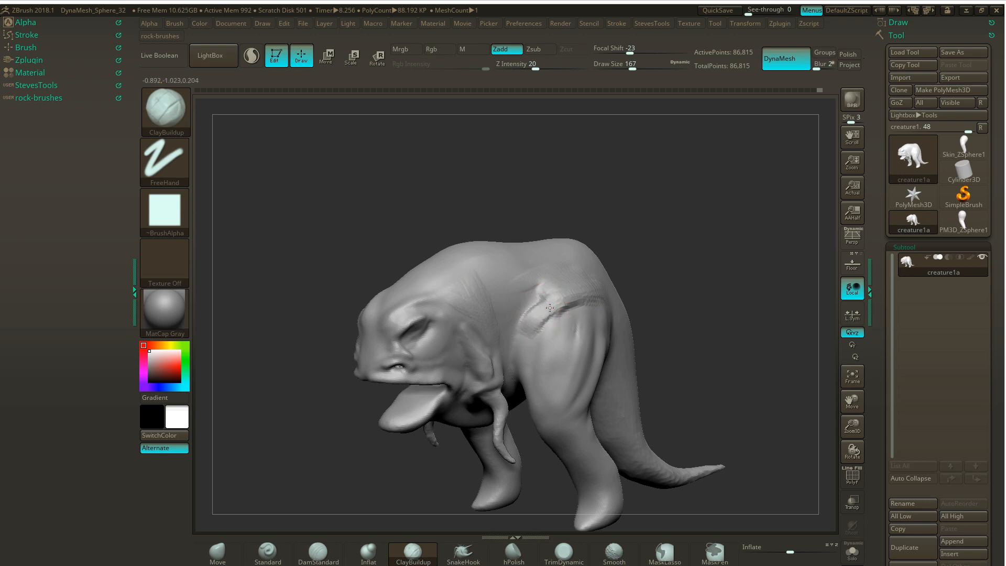
mouse_move(624, 244)
left_mouse_down()
mouse_move(604, 269)
mouse_move(621, 306)
mouse_move(589, 292)
mouse_move(614, 315)
left_mouse_up()
left_click_drag(675, 218, 660, 231)
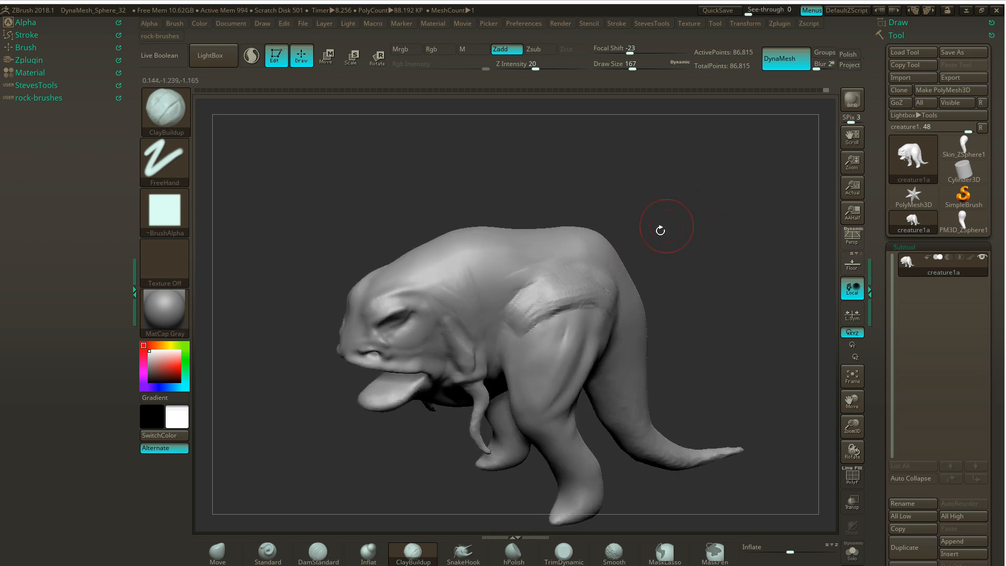
left_click_drag(512, 308, 515, 298)
- Remesh with DynaMesh and smooth the new muscle strokes at the top of the thigh
left_click_drag(687, 227, 700, 237, "ctrl")
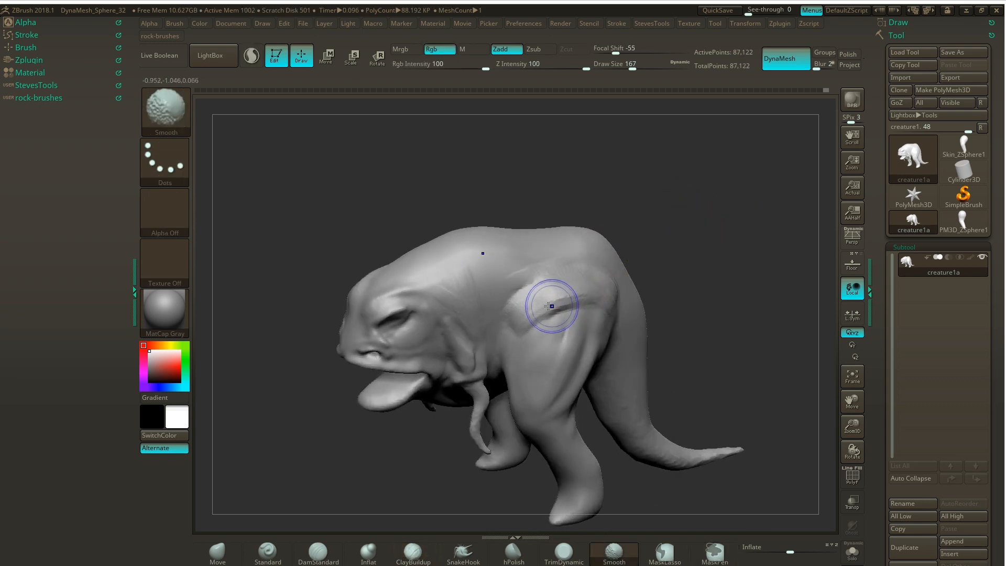
mouse_move(551, 304)
left_mouse_down("shift")
mouse_move(462, 297)
mouse_move(525, 310)
left_mouse_up("shift")
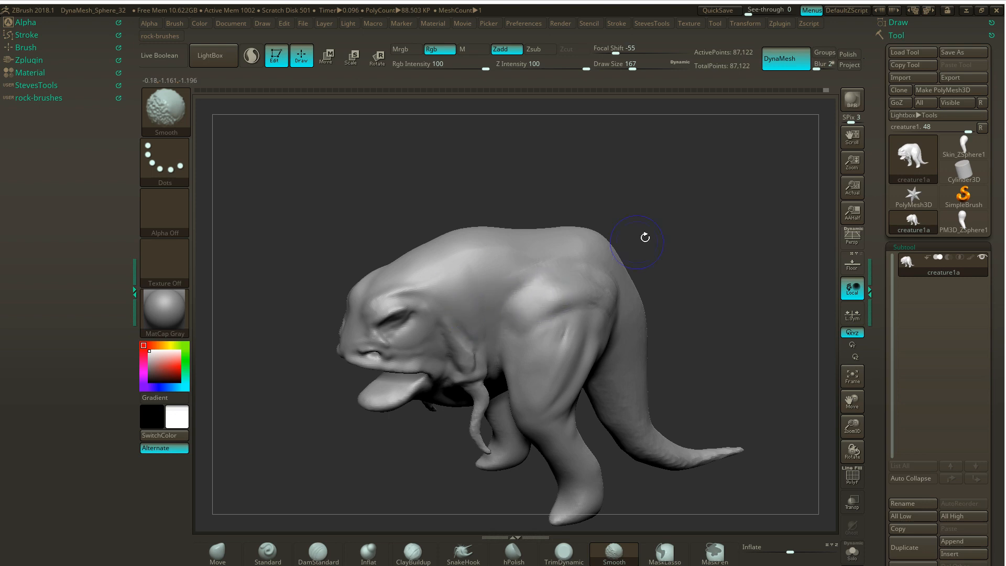
mouse_move(645, 237)
left_mouse_down()
mouse_move(606, 270)
mouse_move(592, 305)
left_mouse_up()
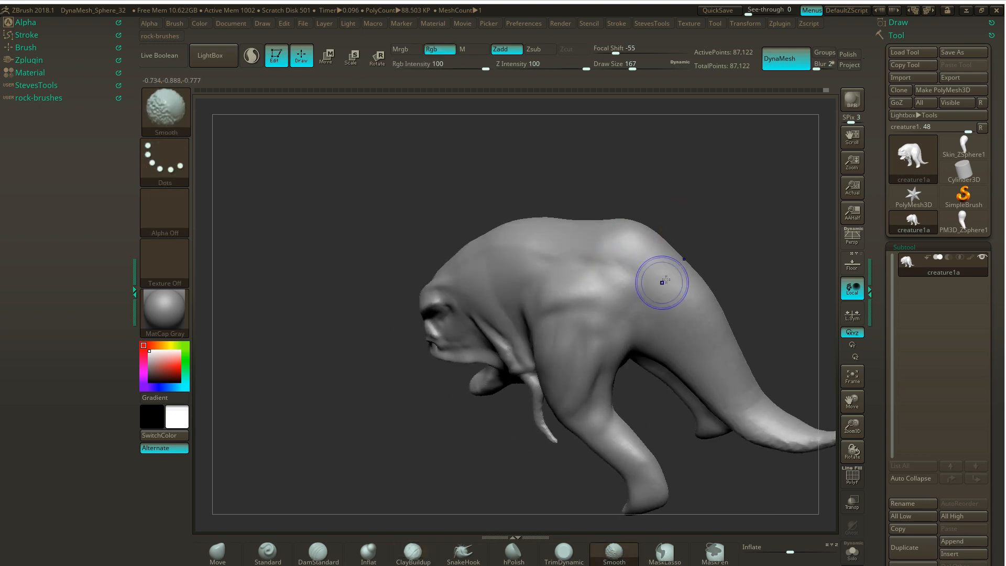
mouse_move(692, 210)
left_mouse_down()
mouse_move(743, 186)
mouse_move(727, 167)
left_mouse_up()
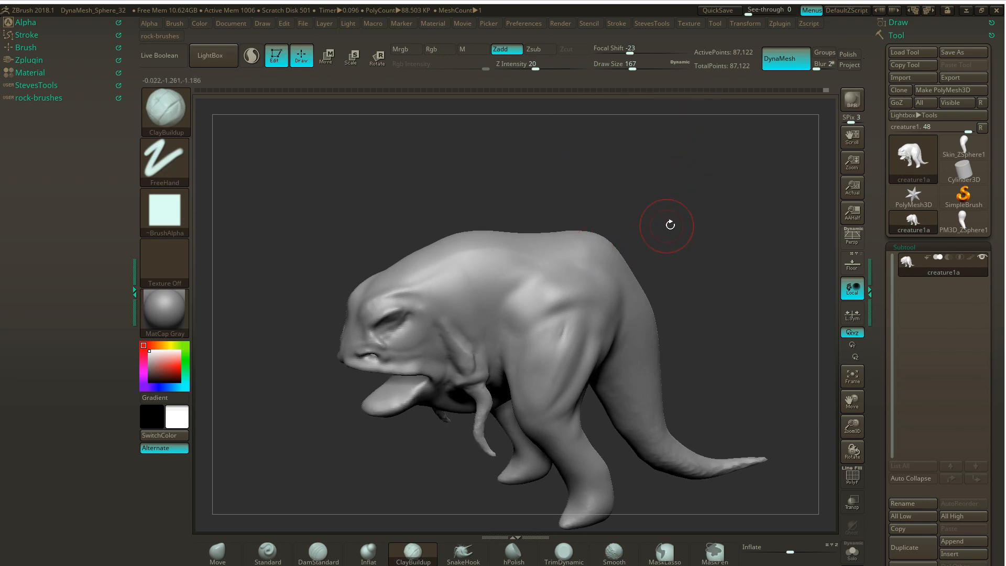
- Add a ClayBuildup stroke across the front of the hip and smooth it into the flank
mouse_move(670, 225)
left_mouse_down()
mouse_move(695, 215)
mouse_move(657, 234)
left_mouse_up()
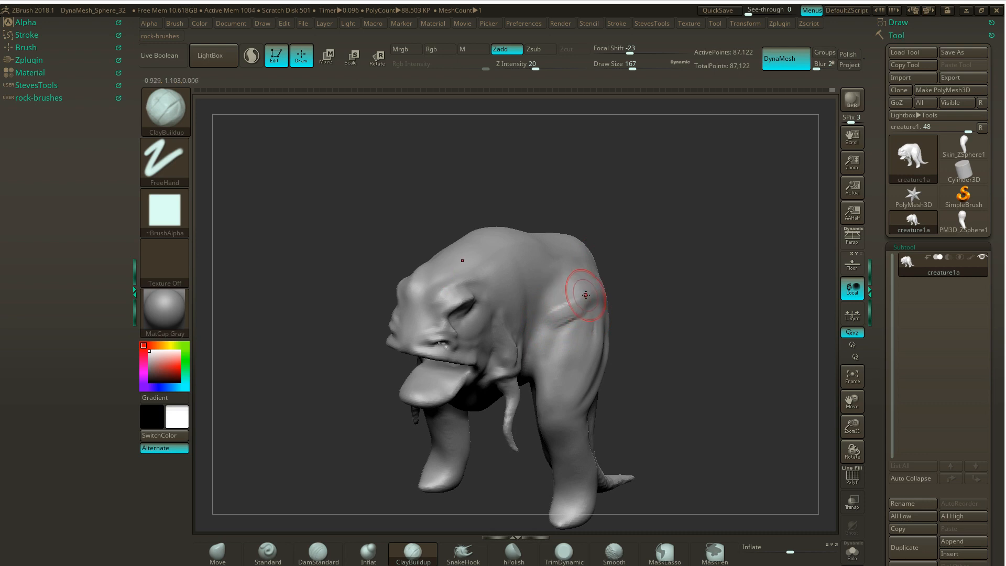
left_click_drag(588, 297, 546, 316)
key("shift")
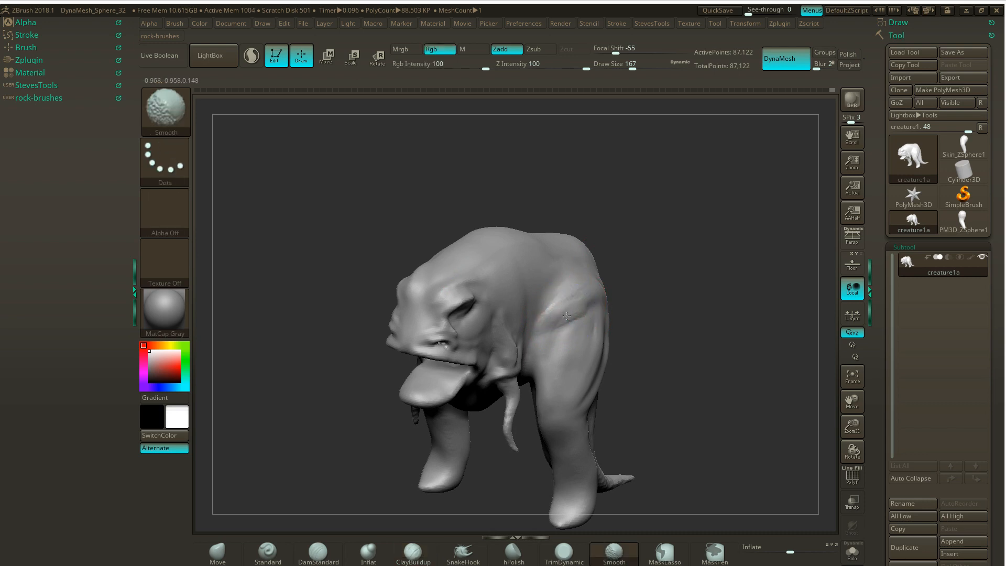
- Smooth the ClayBuildup strokes on the front inner thigh and remesh with DynaMesh
mouse_move(669, 240)
left_mouse_down()
mouse_move(663, 234)
mouse_move(676, 233)
mouse_move(671, 242)
left_mouse_up()
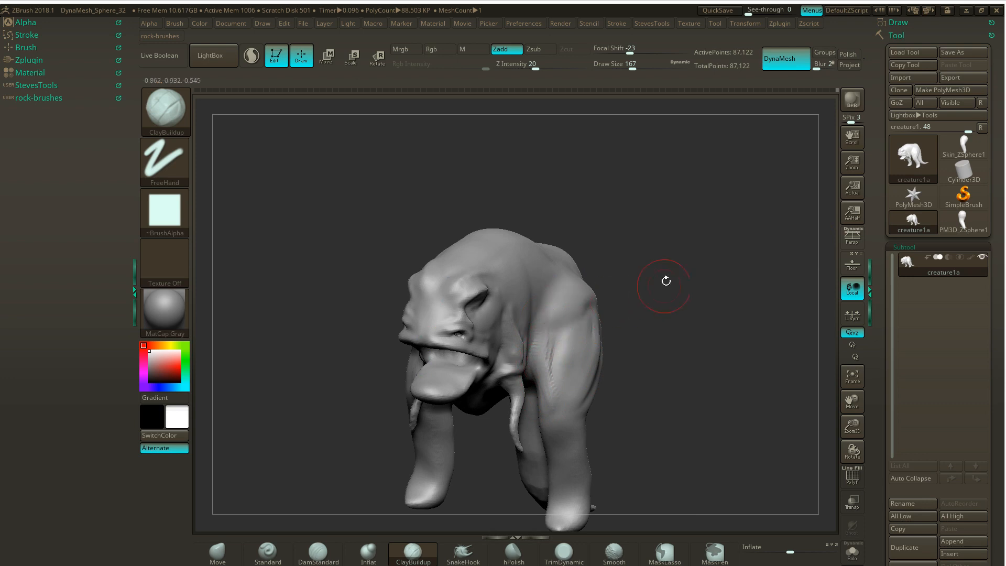
key("shift")
left_click_drag(548, 400, 561, 356, "shift")
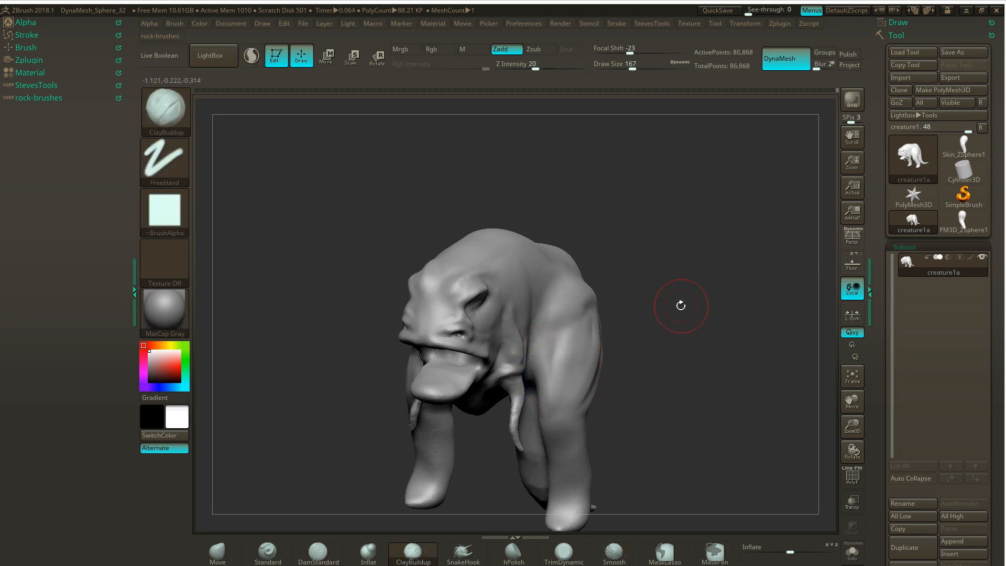
- Frame the head and small arms in side view and turn on Floor to show the reference drawing over the model
left_click_drag(681, 306, 720, 241)
left_click_drag(719, 299, 738, 210)
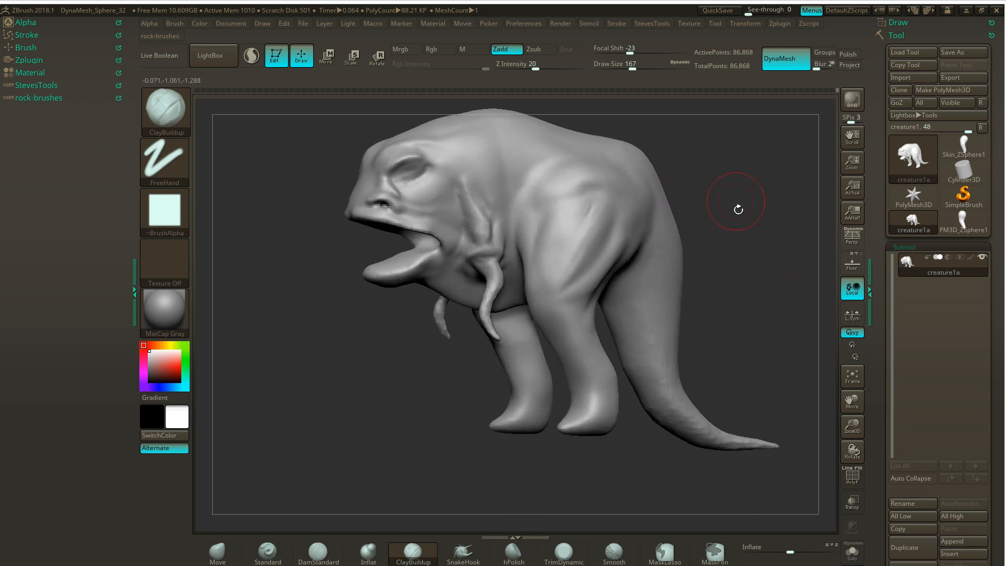
left_click_drag(745, 248, 728, 173)
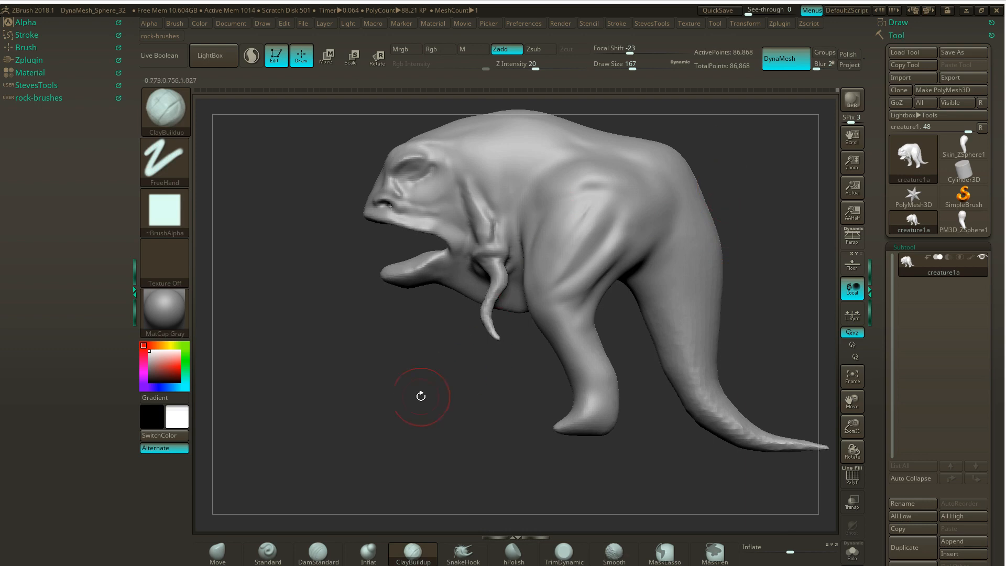
left_click_drag(419, 398, 452, 426, "alt")
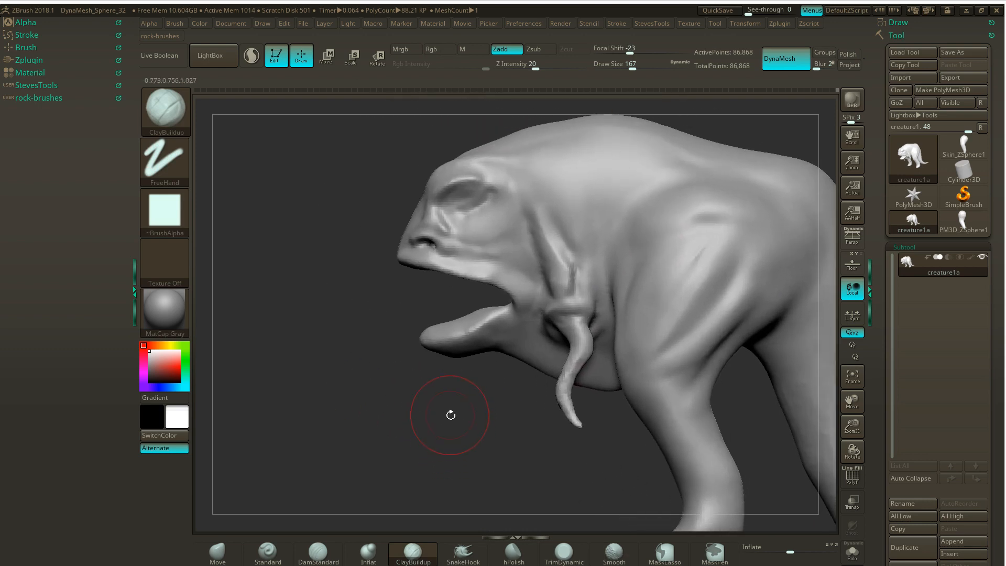
key("alt+Tab")
key("alt+Tab")
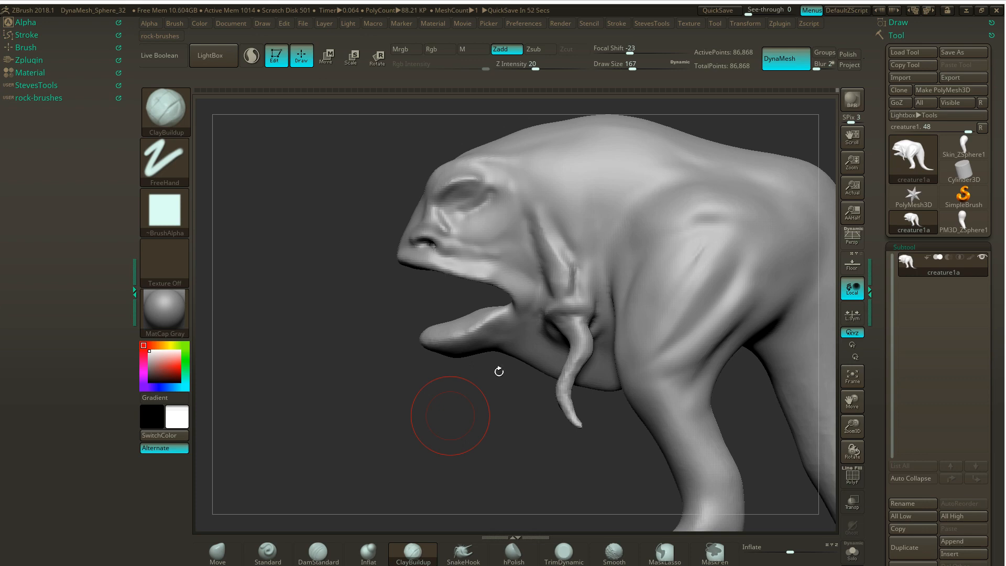
left_click_drag(451, 419, 356, 396)
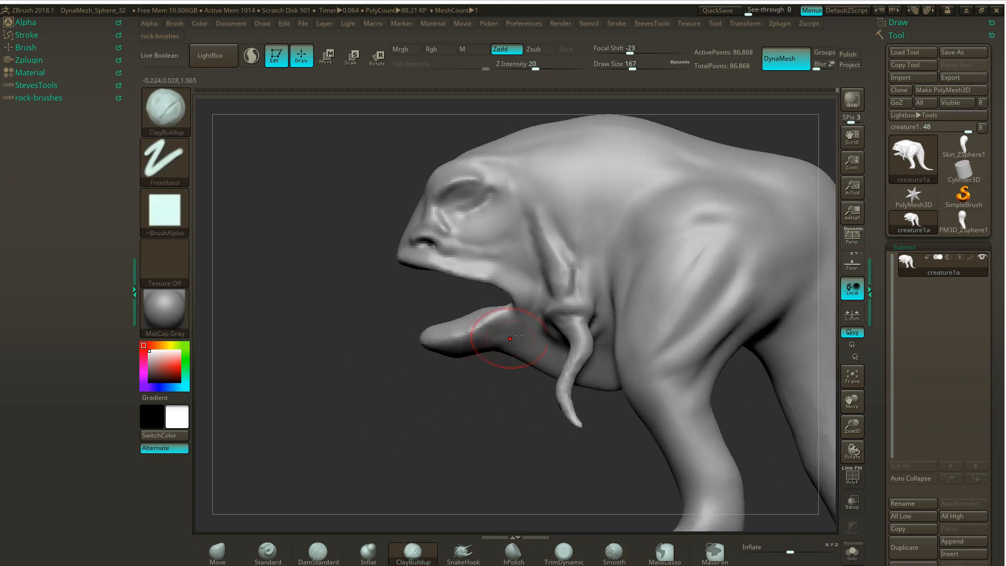
left_click(853, 267)
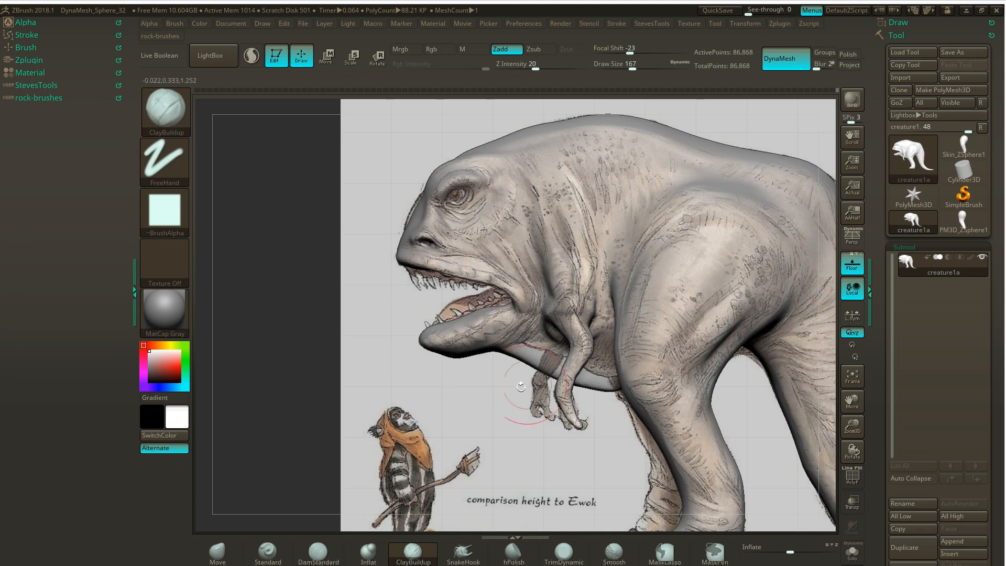
- Pull the front of the snout below the eye outward with the Move brush to match the reference drawing's profile
left_click_drag(466, 424, 473, 417, "alt")
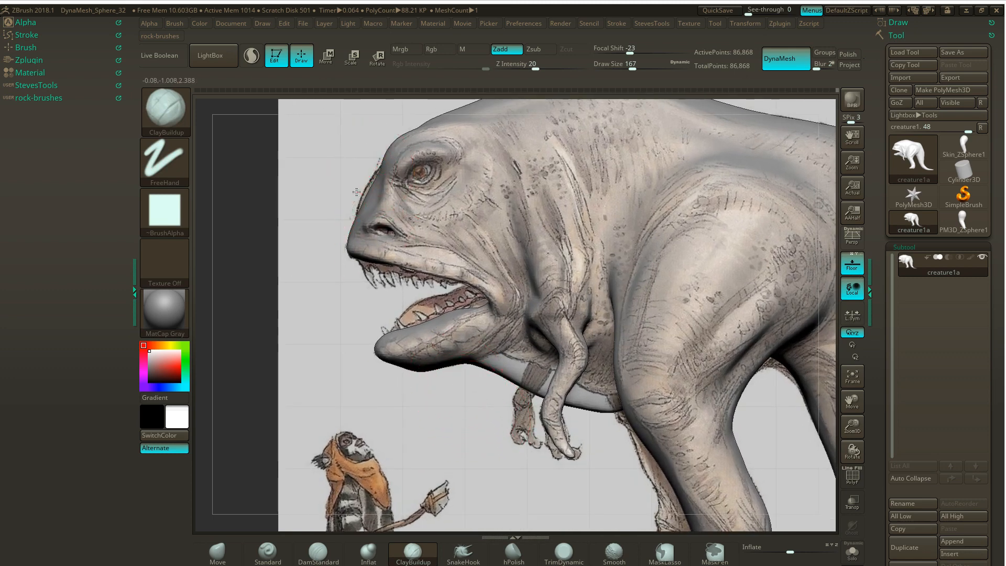
left_click(217, 554)
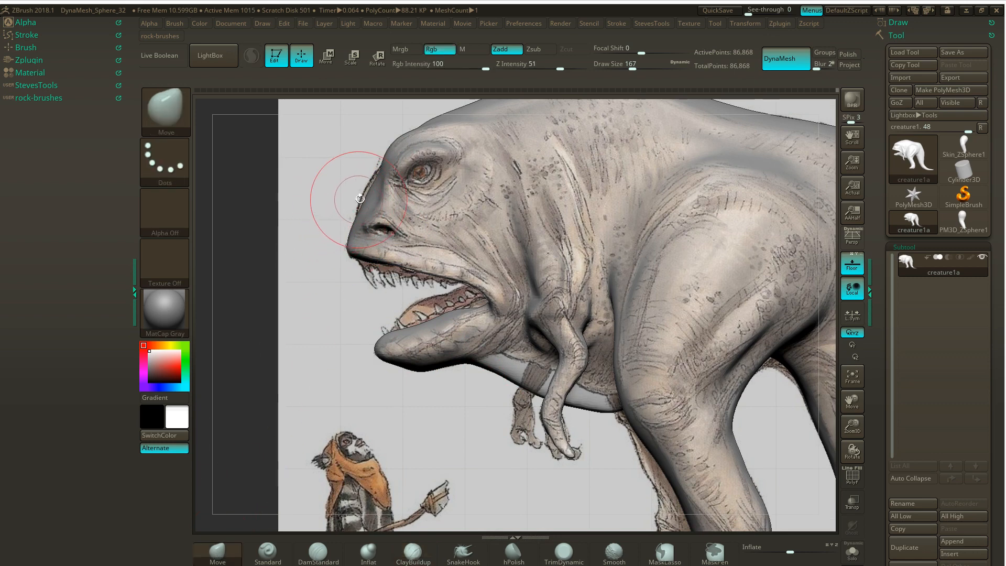
left_click_drag(366, 192, 360, 197)
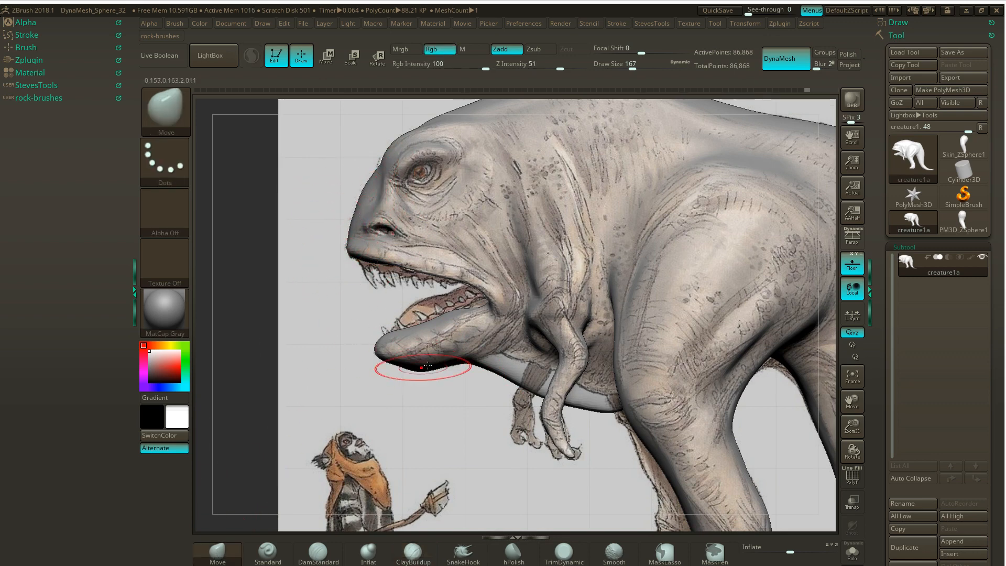
- Reshape the lower jaw and push its tip slightly back with the Move brush to follow the reference drawing
mouse_move(419, 338)
left_mouse_down()
mouse_move(424, 363)
mouse_move(412, 320)
left_mouse_up()
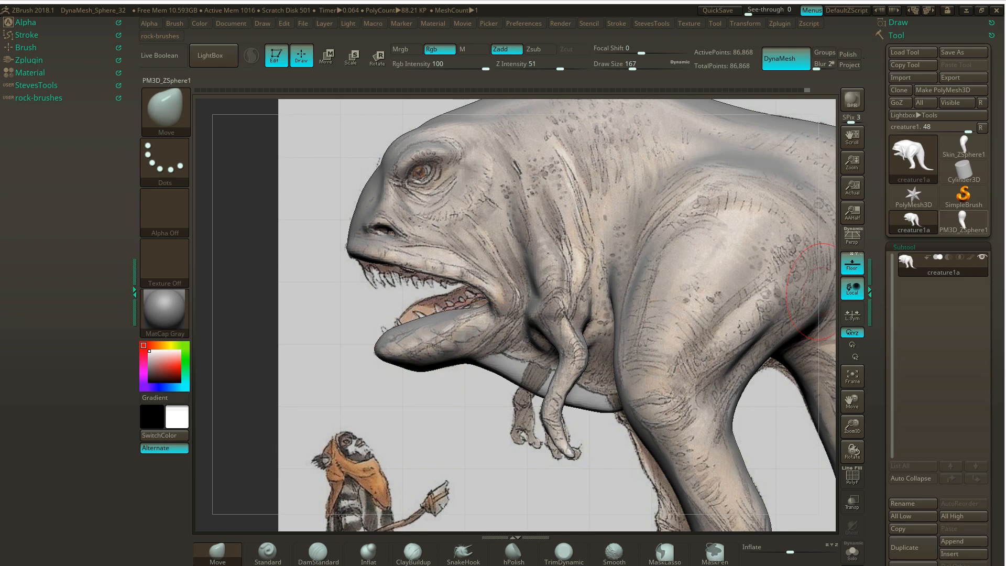
mouse_move(963, 222)
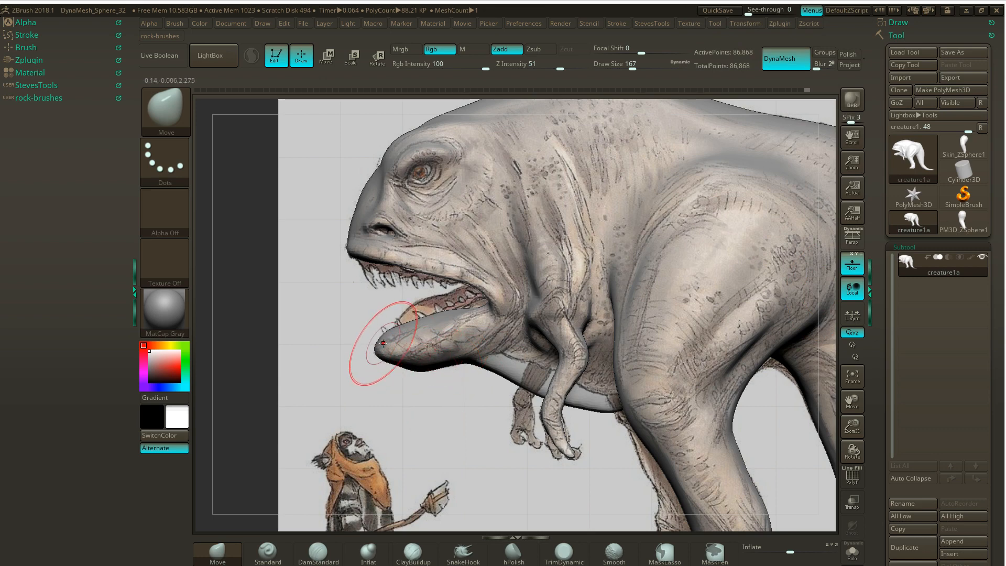
left_click_drag(383, 341, 411, 331)
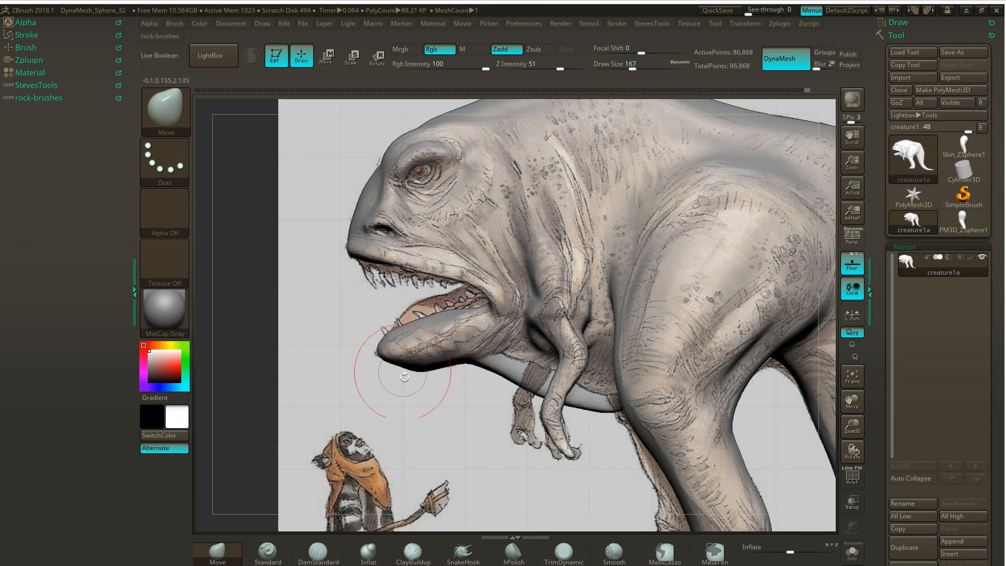
left_click_drag(435, 399, 484, 380)
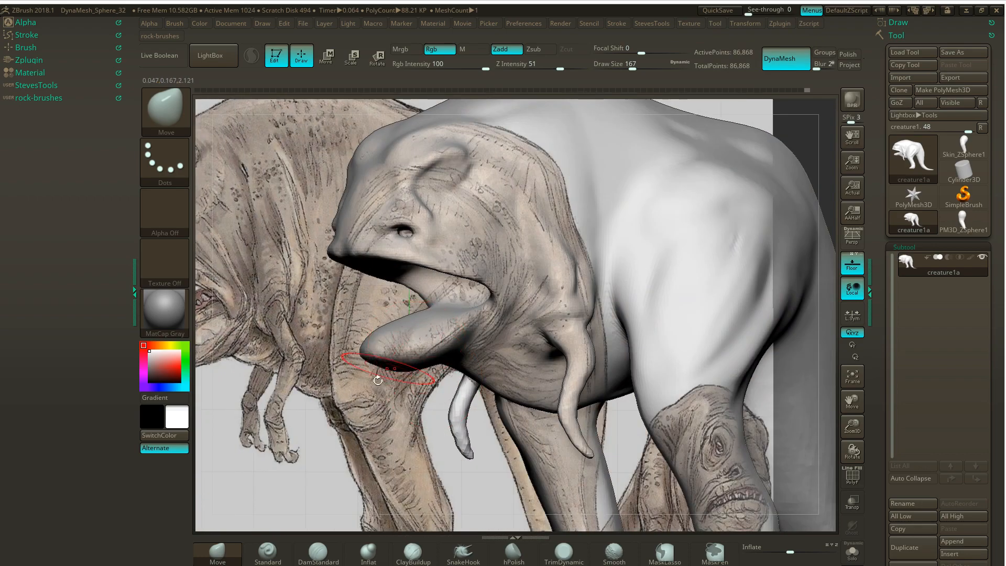
mouse_move(327, 438)
left_mouse_down()
mouse_move(411, 439)
mouse_move(329, 433)
left_mouse_up()
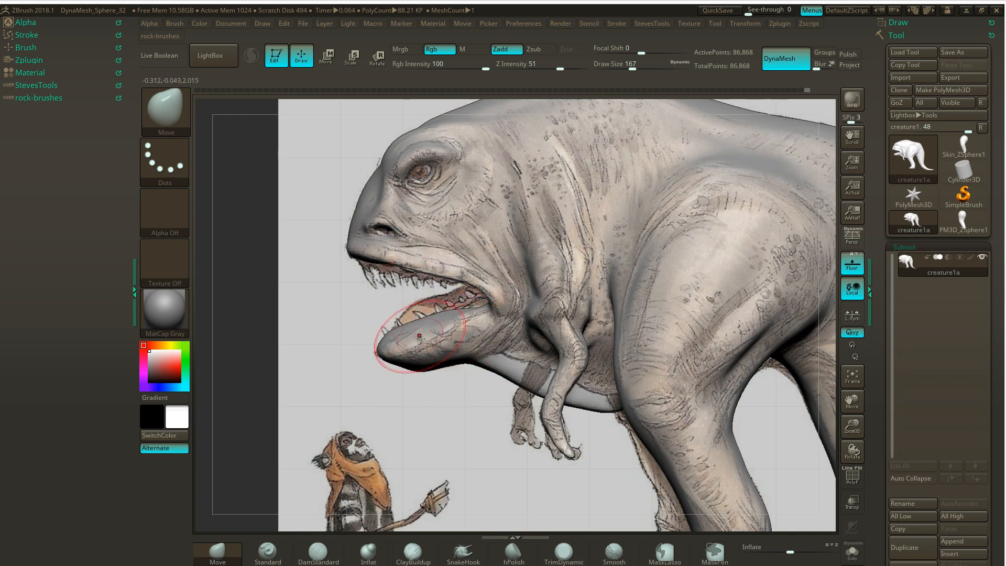
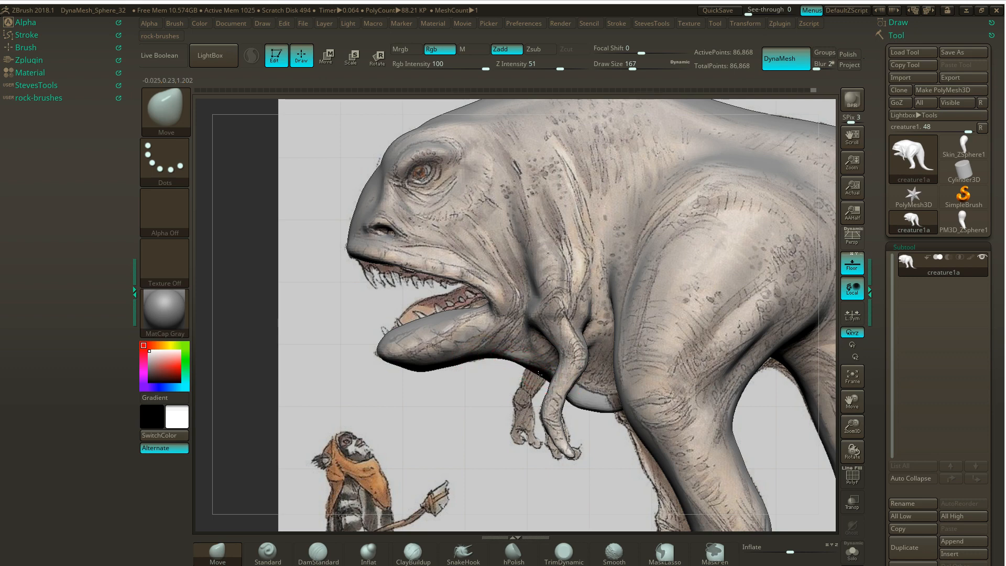
- Pull the chest underside behind the small arm up to the reference outline with the Move brush and remesh with DynaMesh
left_click_drag(540, 374, 540, 371)
left_click_drag(592, 413, 611, 402)
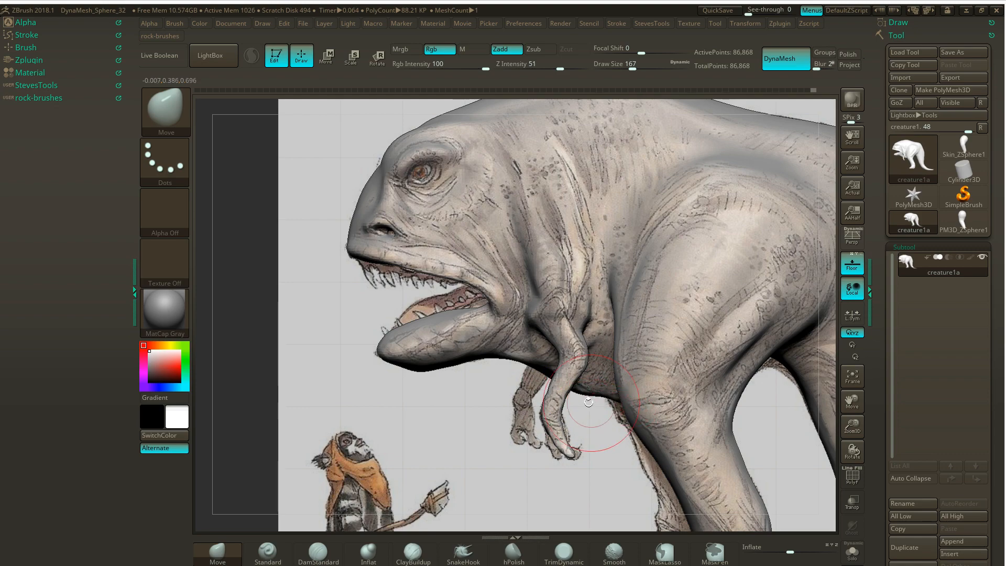
key("ctrl")
left_click_drag(452, 405, 484, 429, "ctrl")
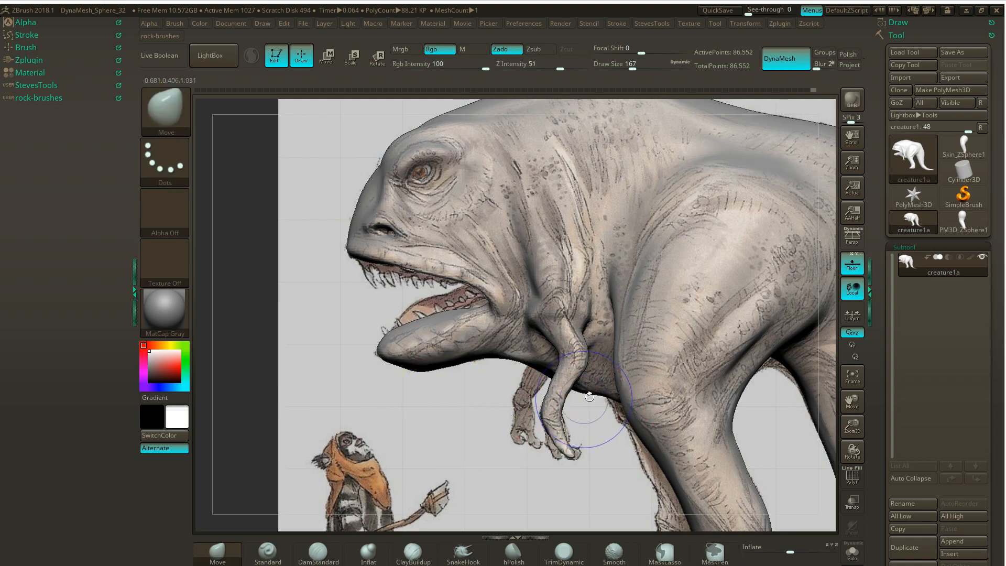
key("shift")
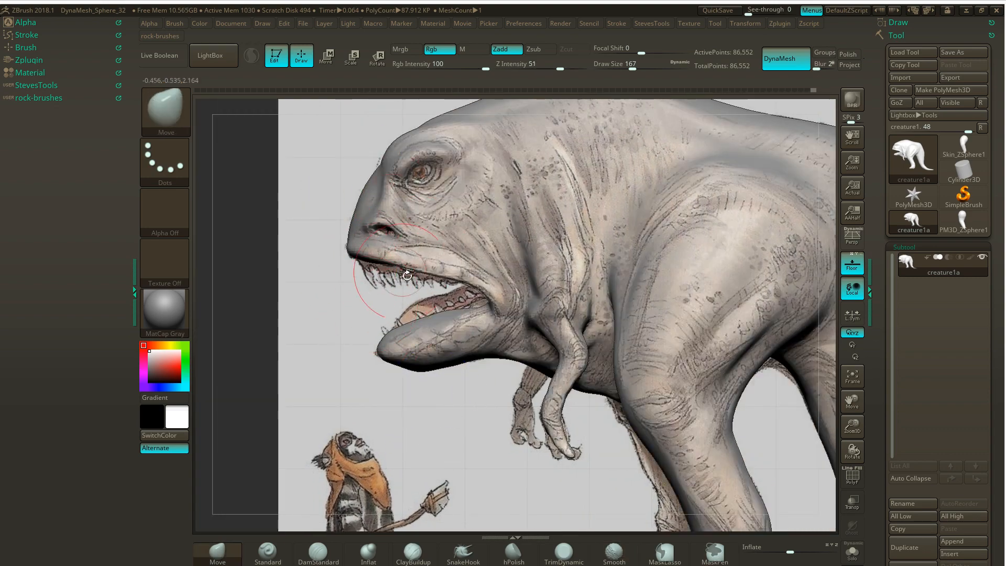
- Build up a lip ridge along the side of the upper jaw with the ClayBuildup brush at draw size 71
key("s")
left_click(296, 323)
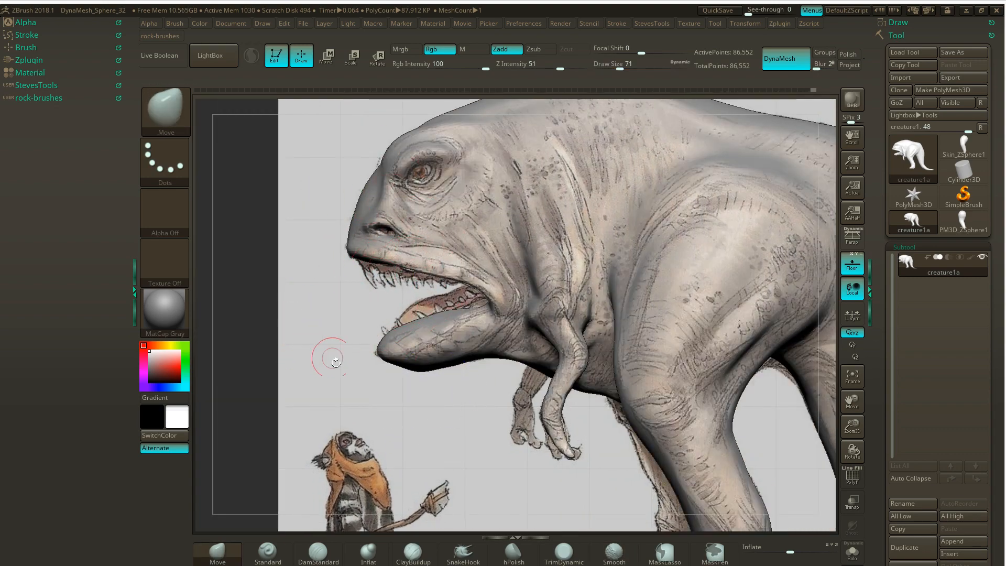
left_click(414, 551)
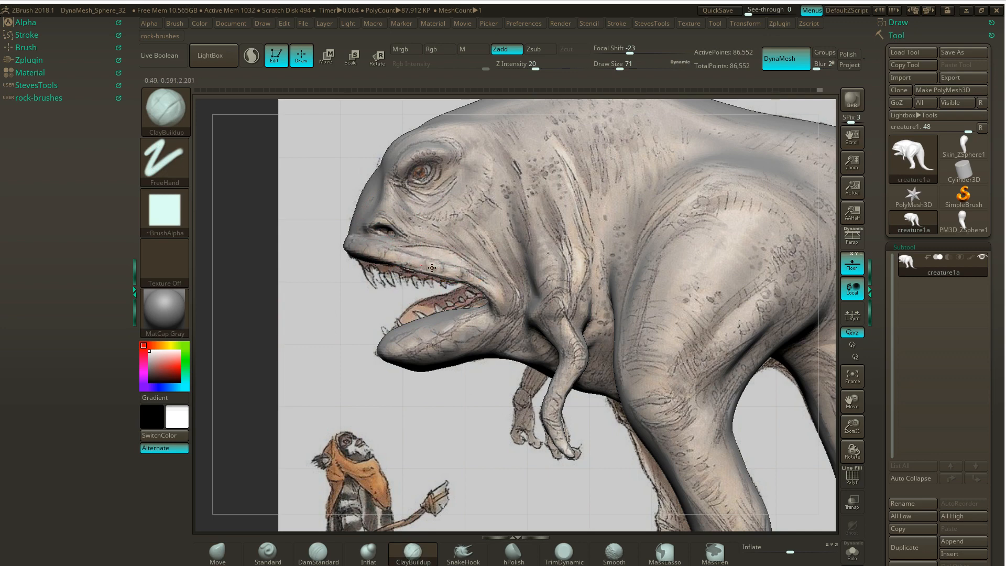
left_click_drag(393, 258, 480, 282)
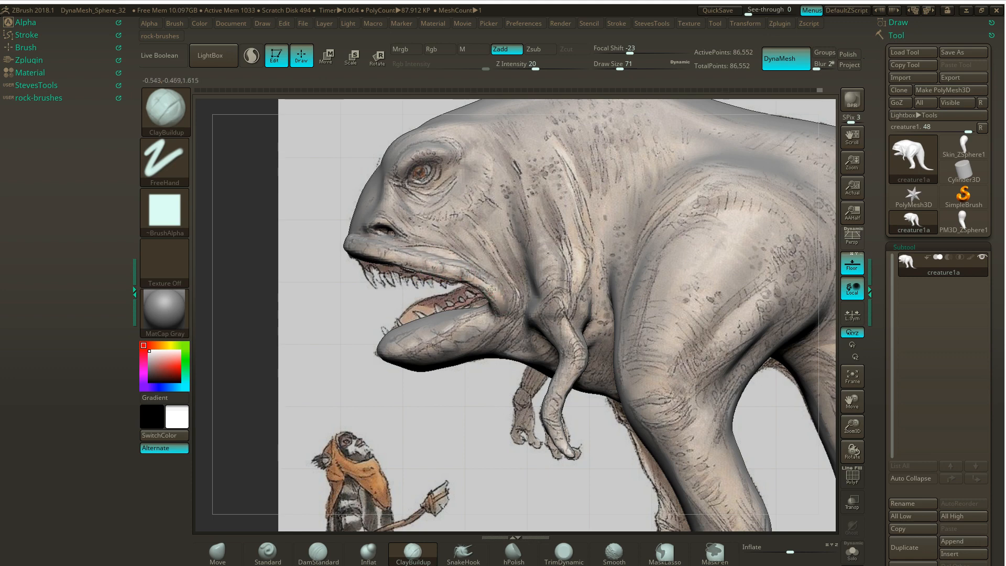
left_click_drag(280, 322, 325, 306)
- Turn off Floor, continue the upper lip ridge around the front of the snout with ClayBuildup, and remesh with DynaMesh
left_click(852, 263)
left_click_drag(441, 405, 382, 274)
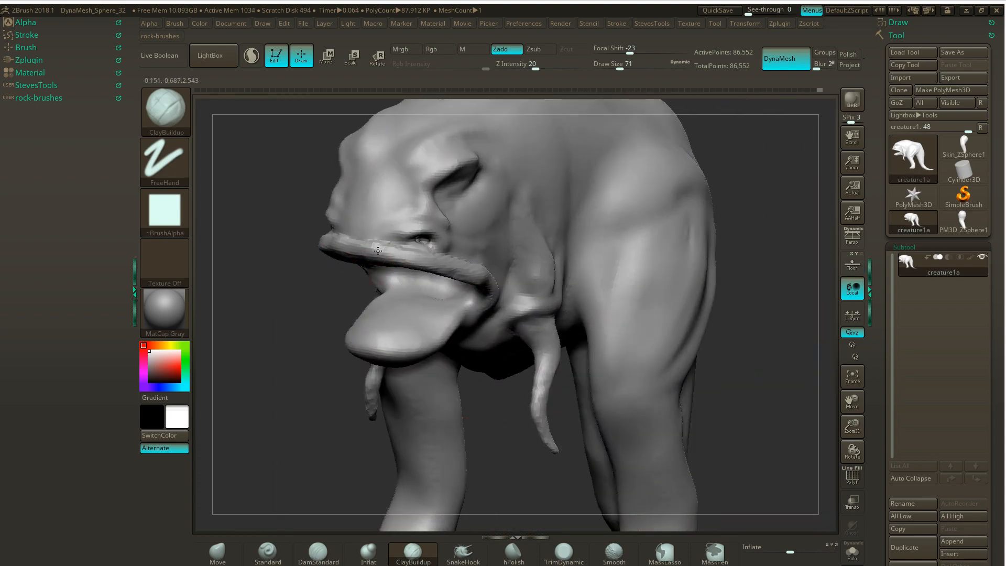
left_click_drag(262, 330, 265, 290, "ctrl")
- Flatten the upper lip from its front to the mouth corner with the TrimDynamic brush
key("b")
key("t")
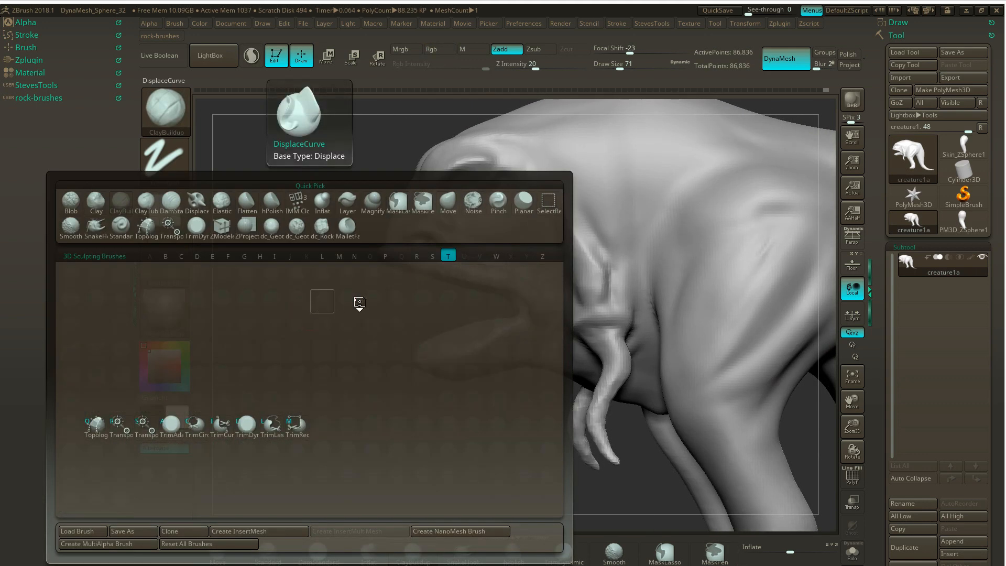
key("d")
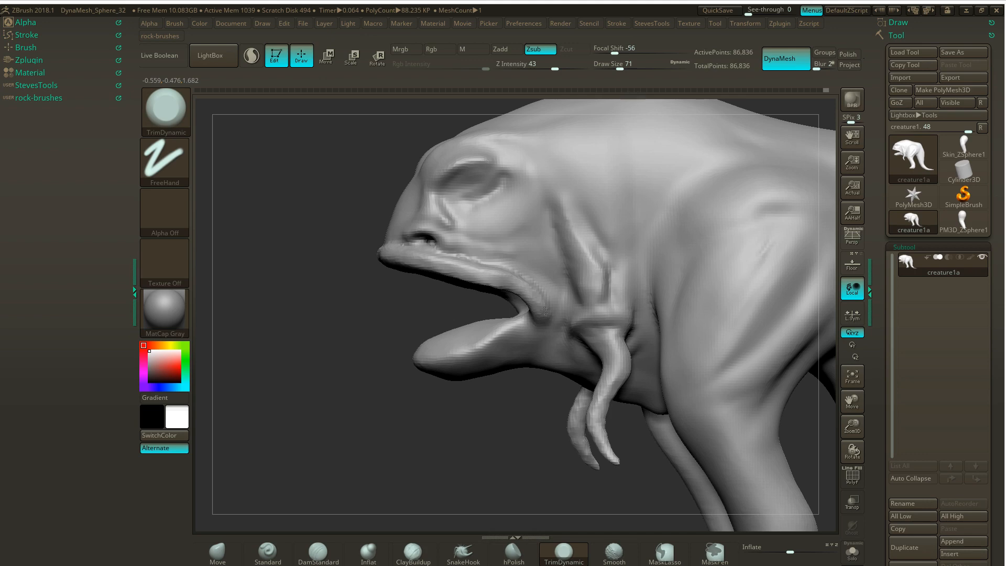
left_click_drag(371, 324, 399, 260)
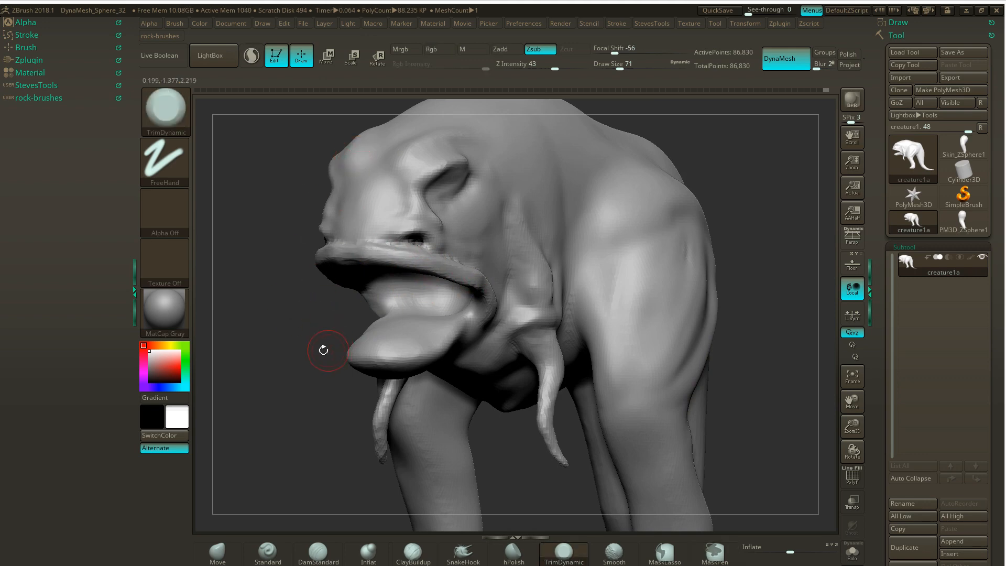
left_click_drag(321, 348, 269, 332)
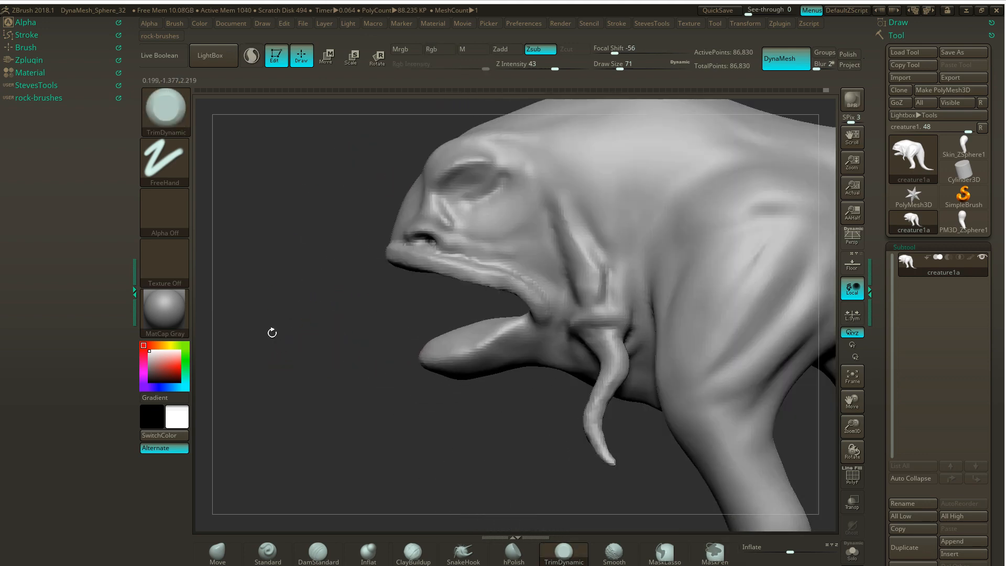
left_click_drag(482, 396, 404, 415)
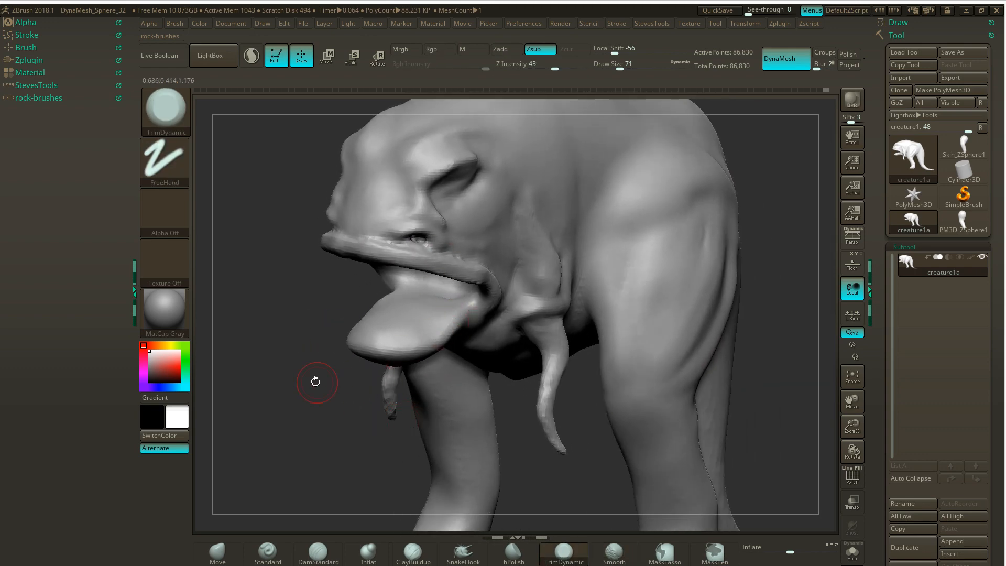
- Hollow the top of the lower jaw and shape its raised rim with the ClayBuildup brush
left_click_drag(315, 382, 366, 346)
left_click(413, 551)
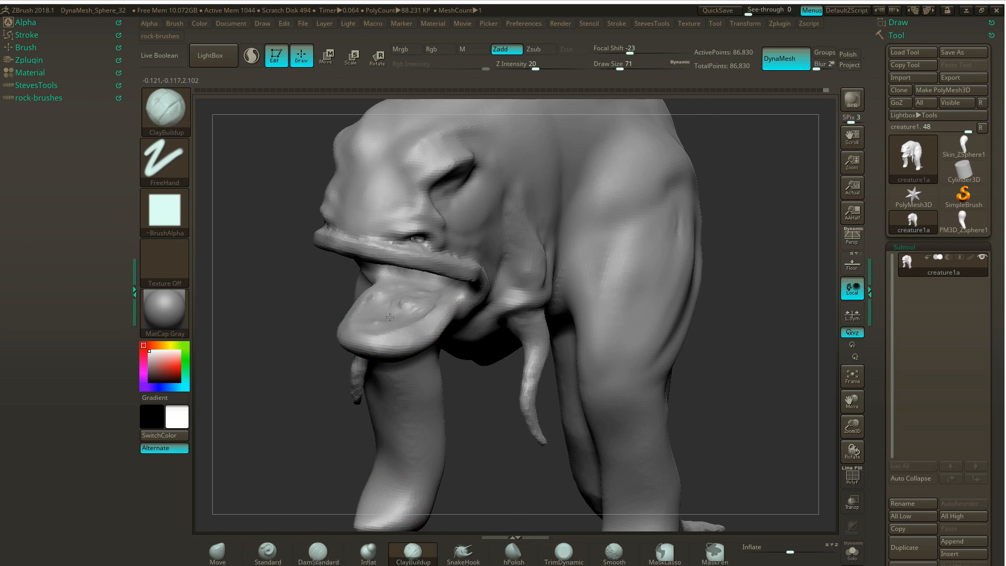
left_click_drag(424, 301, 412, 283)
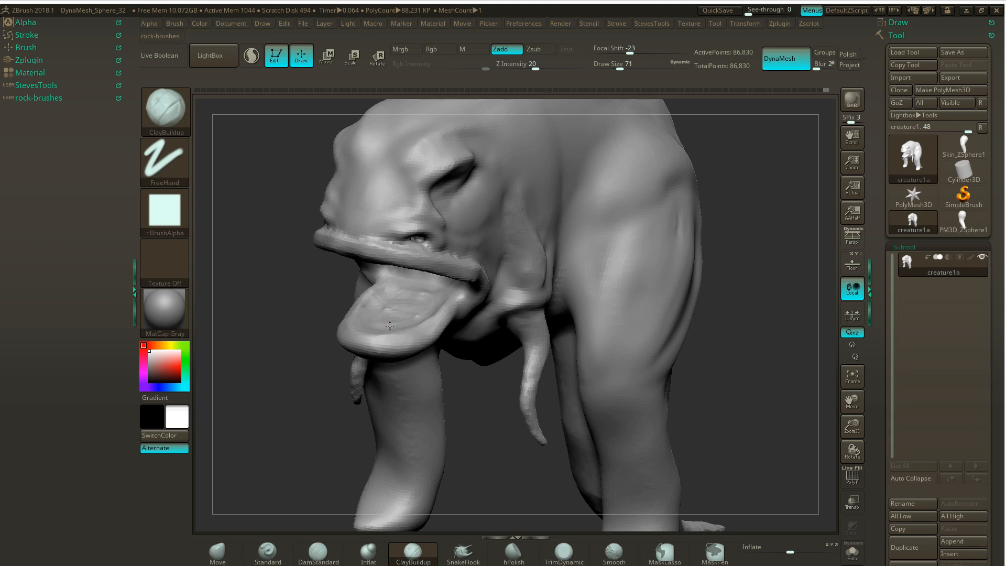
- Sculpt the inside of the mouth behind the upper lip from below and smooth its surface
left_click_drag(318, 324, 337, 259)
mouse_move(399, 268)
left_mouse_down()
mouse_move(347, 267)
mouse_move(409, 265)
mouse_move(342, 256)
mouse_move(390, 273)
mouse_move(351, 283)
mouse_move(414, 294)
mouse_move(408, 266)
mouse_move(346, 272)
mouse_move(414, 262)
mouse_move(349, 293)
mouse_move(338, 323)
mouse_move(414, 265)
mouse_move(338, 311)
mouse_move(422, 275)
mouse_move(449, 300)
mouse_move(394, 291)
mouse_move(404, 265)
left_mouse_up()
left_click_drag(582, 187, 571, 228, "ctrl")
mouse_move(406, 270)
left_mouse_down("shift")
mouse_move(432, 297)
mouse_move(361, 260)
mouse_move(395, 291)
mouse_move(429, 289)
left_mouse_up("shift")
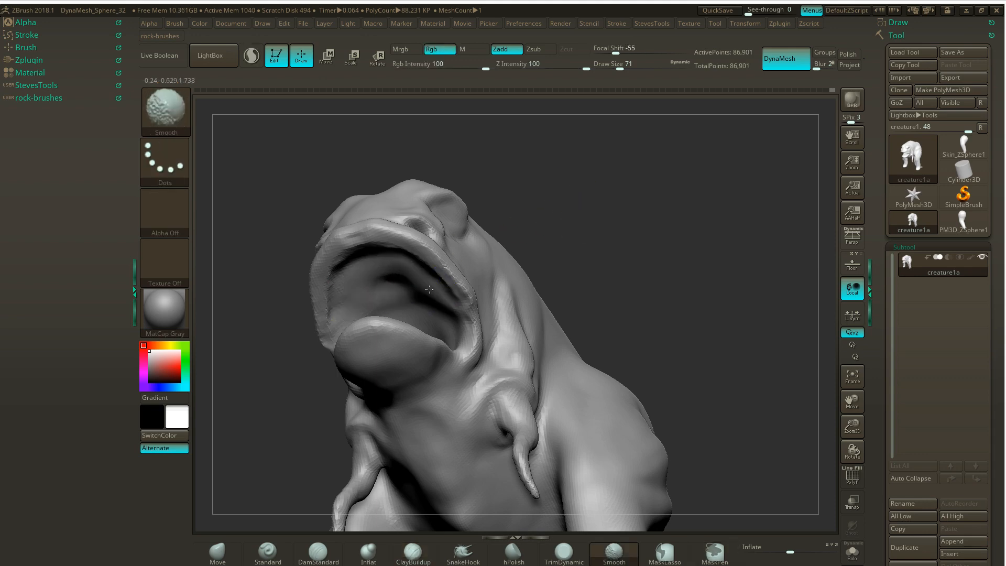
- Nudge the side of the lower jaw outward in front view with the Move brush at draw size 145
mouse_move(568, 220)
left_mouse_down()
mouse_move(550, 247)
mouse_move(588, 259)
mouse_move(579, 296)
mouse_move(581, 238)
left_mouse_up()
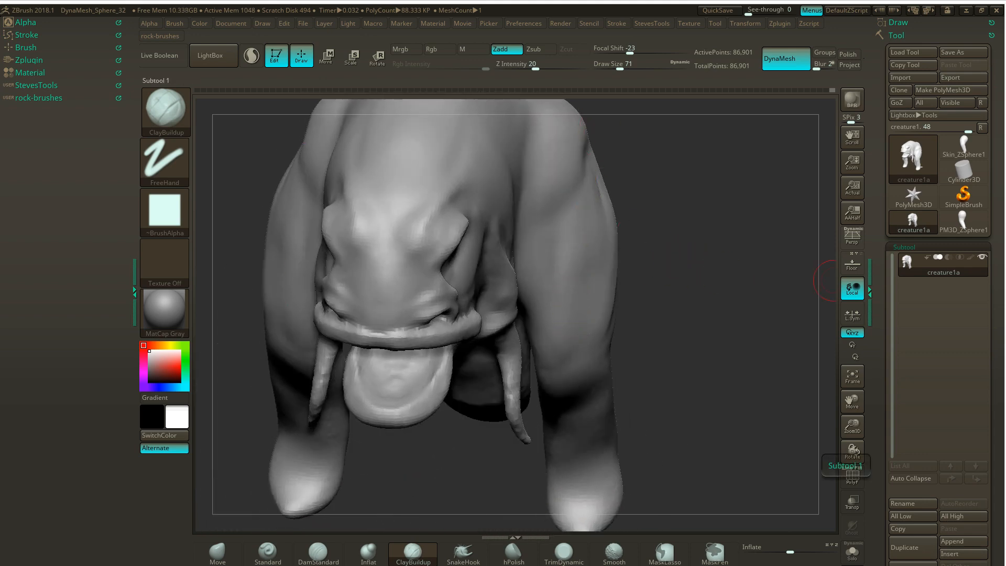
left_click_drag(793, 247, 671, 252)
left_click(218, 552)
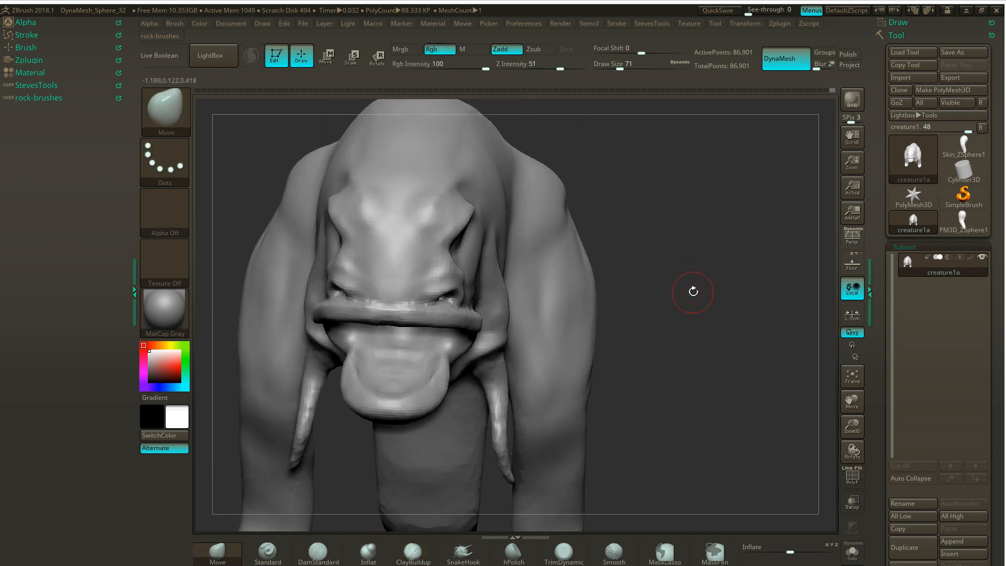
key("s")
left_click_drag(681, 293, 681, 294)
left_click_drag(415, 385, 444, 357)
- Mask the head and the neck area behind the mouth, leaving the lower jaw unmasked
key("s")
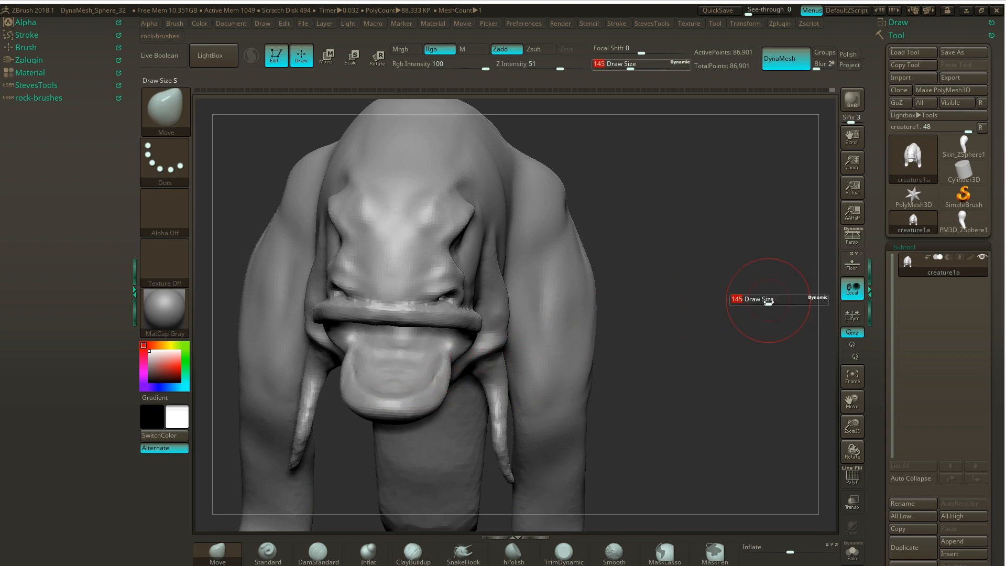
mouse_move(779, 301)
left_mouse_down()
mouse_move(710, 294)
mouse_move(657, 317)
left_mouse_up()
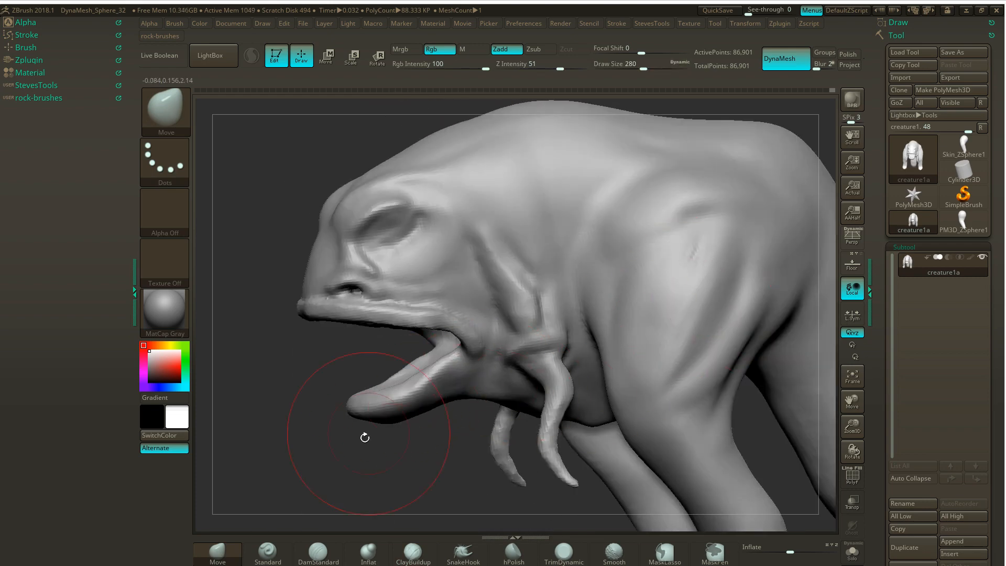
left_click_drag(322, 469, 296, 443)
mouse_move(253, 157)
left_mouse_down("ctrl")
mouse_move(281, 157)
mouse_move(674, 337)
mouse_move(834, 349)
left_mouse_up("ctrl")
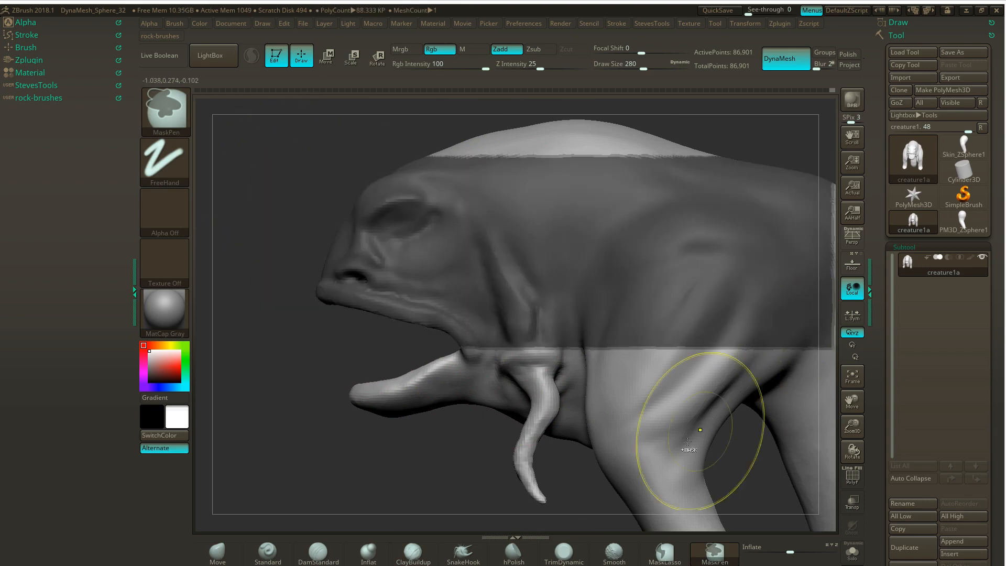
mouse_move(590, 495)
left_mouse_down("ctrl")
mouse_move(449, 240)
mouse_move(458, 234)
left_mouse_up("ctrl")
mouse_move(296, 365)
left_mouse_down()
mouse_move(317, 414)
mouse_move(290, 277)
mouse_move(519, 214)
left_mouse_up()
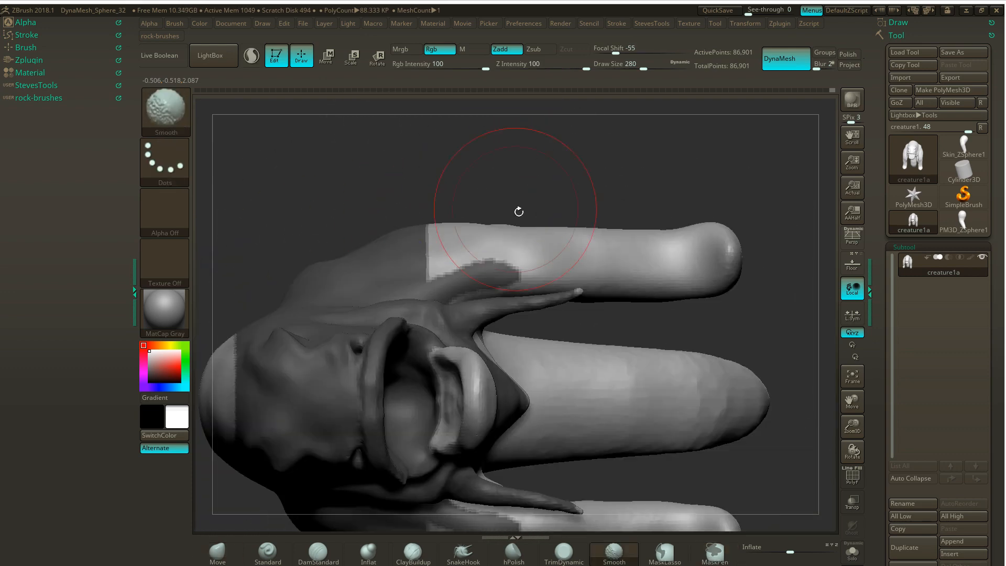
mouse_move(734, 308)
left_mouse_down()
mouse_move(643, 320)
mouse_move(726, 244)
mouse_move(718, 240)
left_mouse_up()
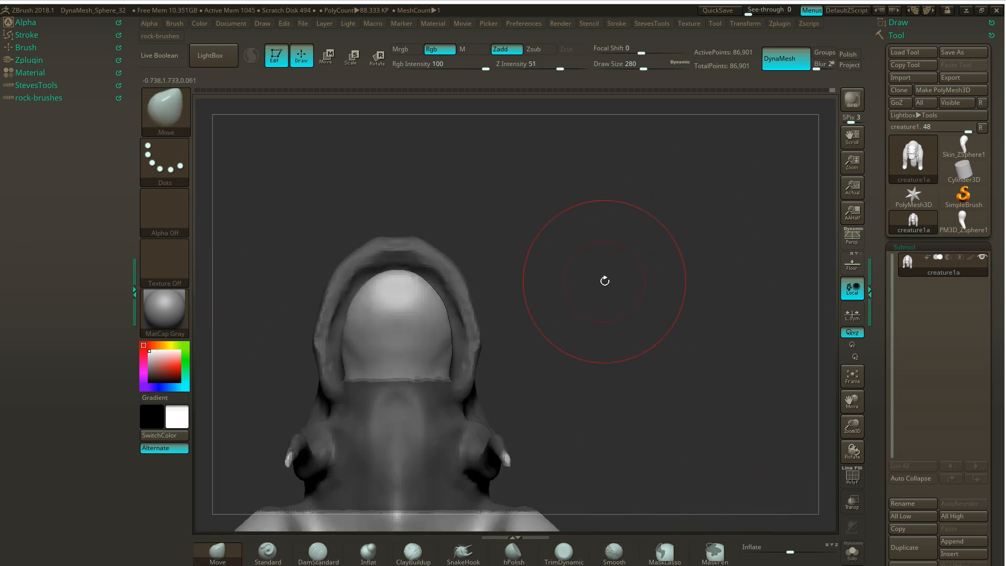
- Widen and lengthen the lower jaw from below with the Move brush at draw size 182 to fit the upper lip's outline
key("s")
left_click_drag(604, 282, 595, 285)
mouse_move(418, 284)
left_mouse_down()
mouse_move(423, 269)
mouse_move(411, 248)
mouse_move(459, 322)
left_mouse_up()
left_click_drag(448, 362, 467, 371)
mouse_move(451, 318)
left_mouse_down()
mouse_move(461, 300)
mouse_move(443, 264)
left_mouse_up()
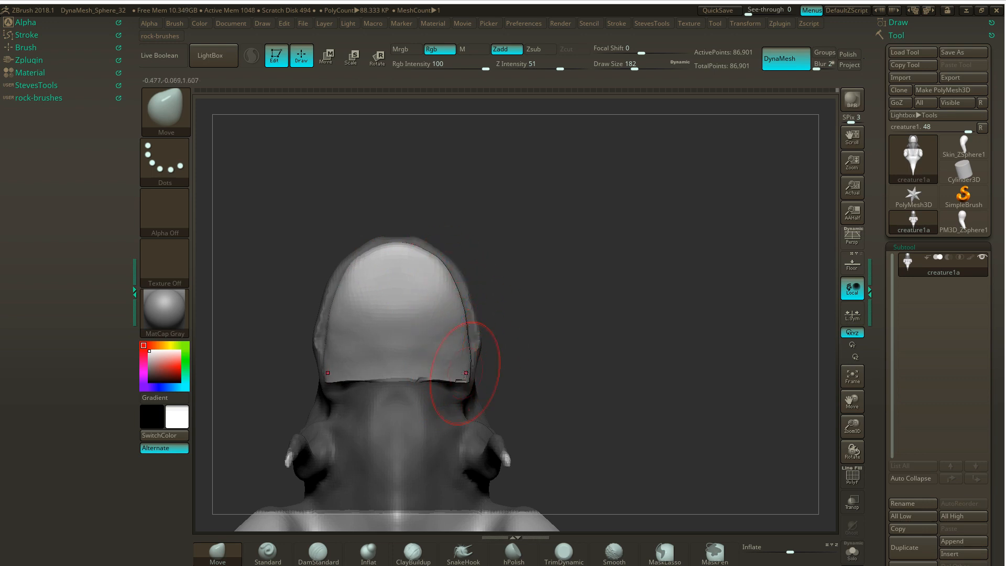
- Clear the mask in side view and remesh the creature with DynaMesh
mouse_move(496, 310)
left_mouse_down()
mouse_move(566, 304)
mouse_move(424, 393)
left_mouse_up()
left_click_drag(307, 442, 316, 420, "ctrl")
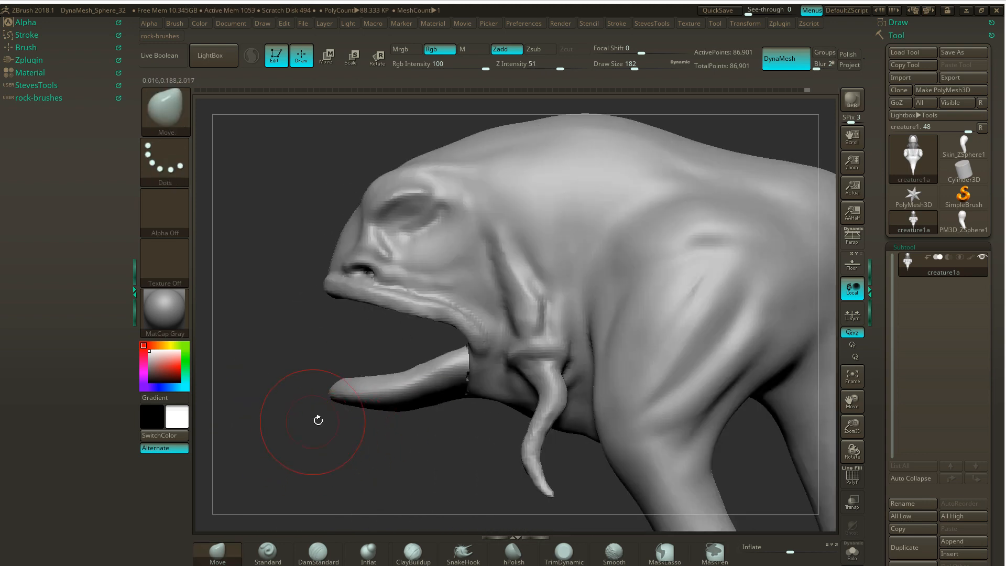
left_click_drag(361, 446, 428, 455, "ctrl")
- Smooth the seam where the lower jaw meets the throat, using draw size 145
key("shift")
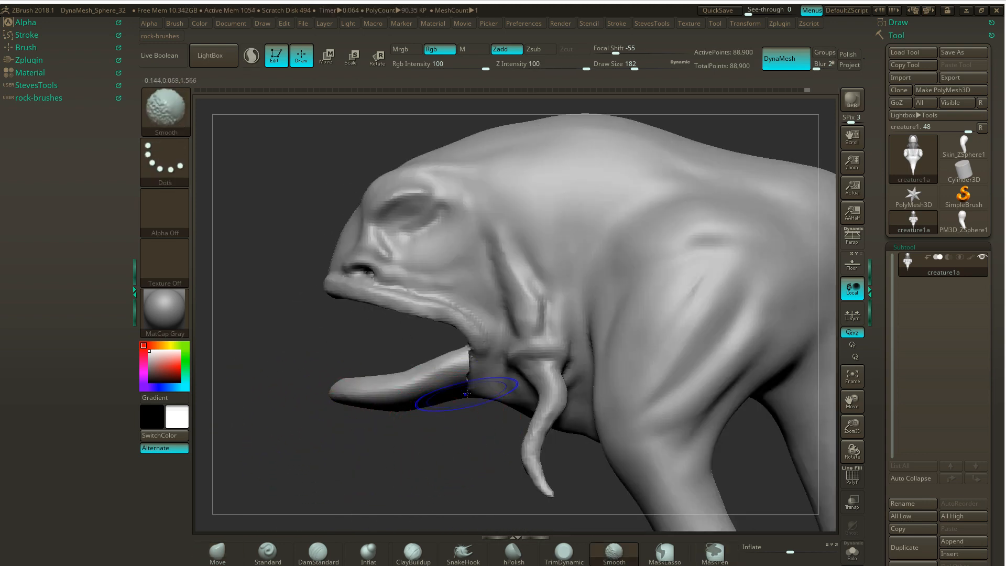
key("s")
left_click_drag(474, 407, 469, 407)
left_click_drag(467, 390, 464, 378, "shift")
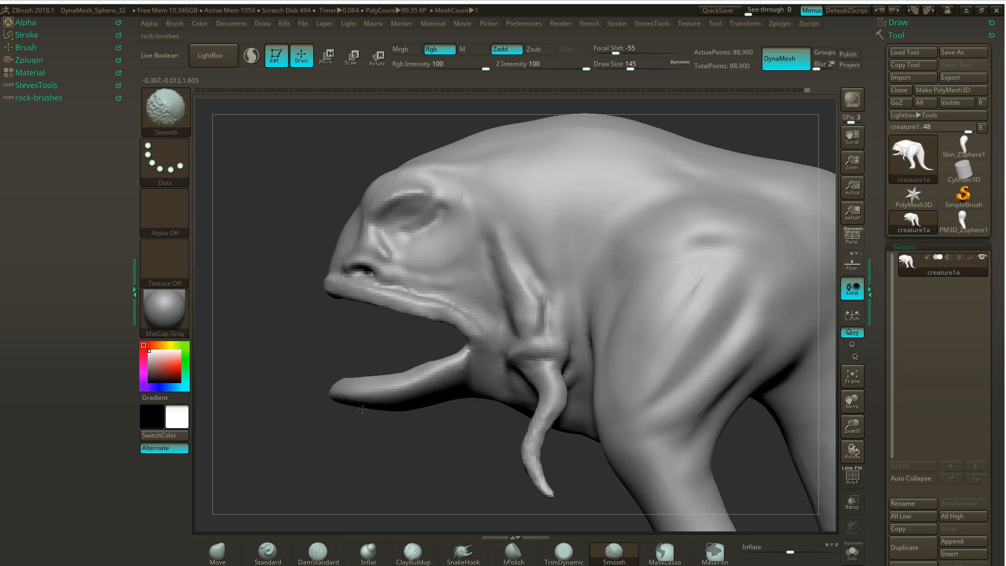
- Adjust the base of the lower jaw with the Move brush and build up its underside with ClayBuildup
left_click_drag(419, 421, 482, 335)
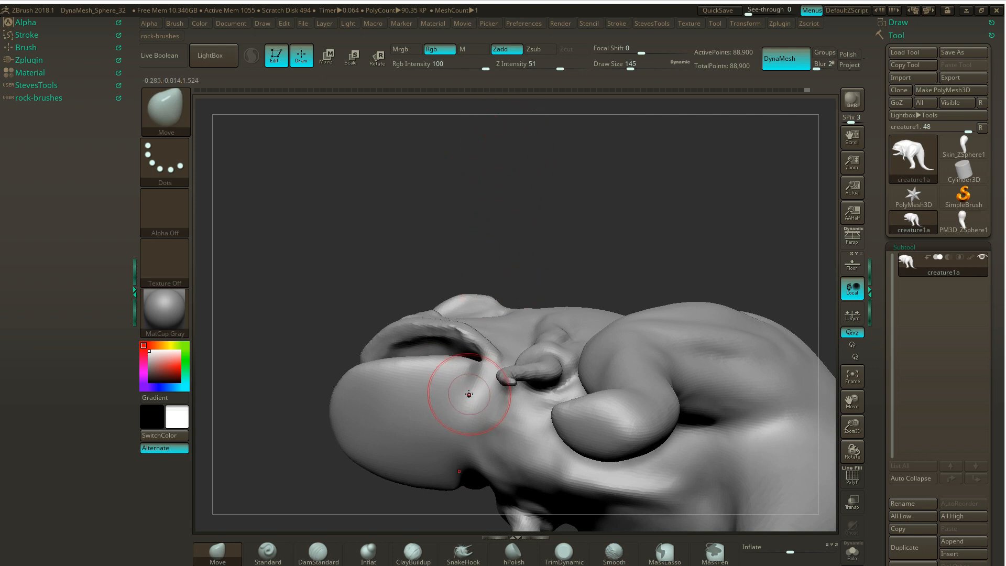
mouse_move(532, 260)
left_mouse_down()
mouse_move(550, 261)
mouse_move(548, 252)
mouse_move(541, 290)
left_mouse_up()
left_click(412, 552)
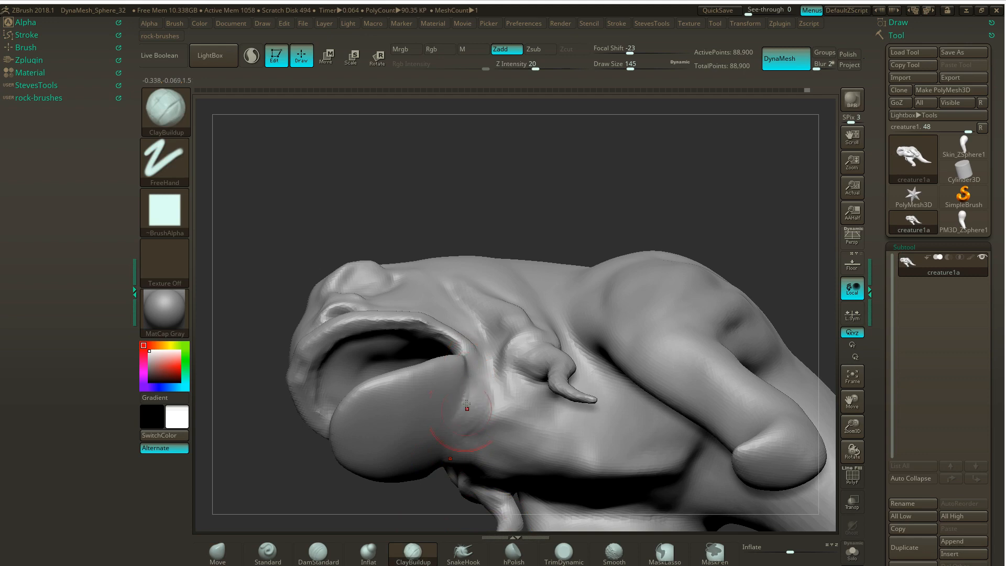
mouse_move(430, 377)
left_mouse_down()
mouse_move(443, 429)
mouse_move(400, 434)
left_mouse_up()
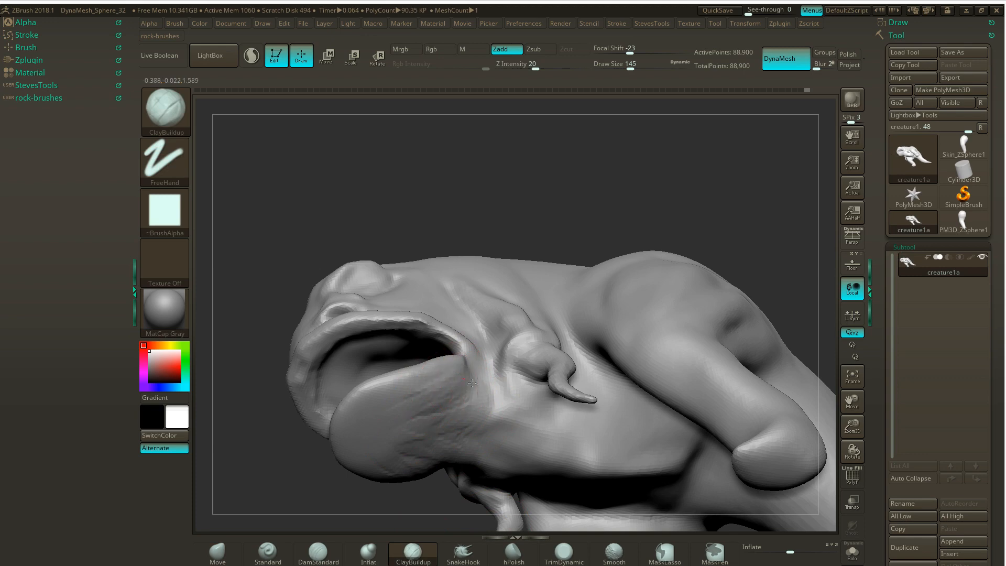
- Build up the mouth corner between the upper lip and lower jaw with ClayBuildup, reducing the draw size to 132
left_click_drag(487, 196, 477, 353)
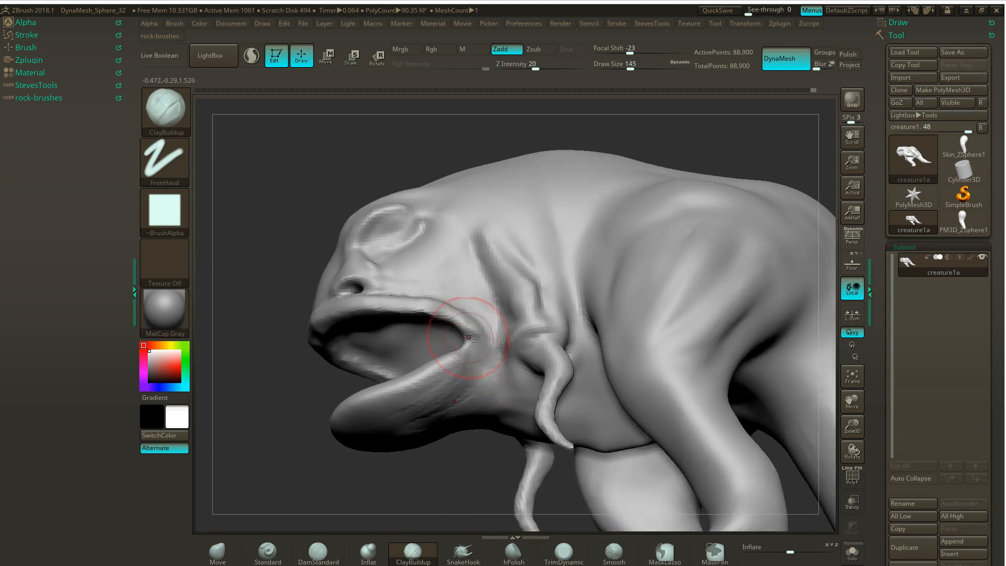
left_click_drag(468, 337, 473, 333)
key("s")
mouse_move(475, 333)
left_mouse_down()
mouse_move(461, 318)
mouse_move(476, 338)
left_mouse_up()
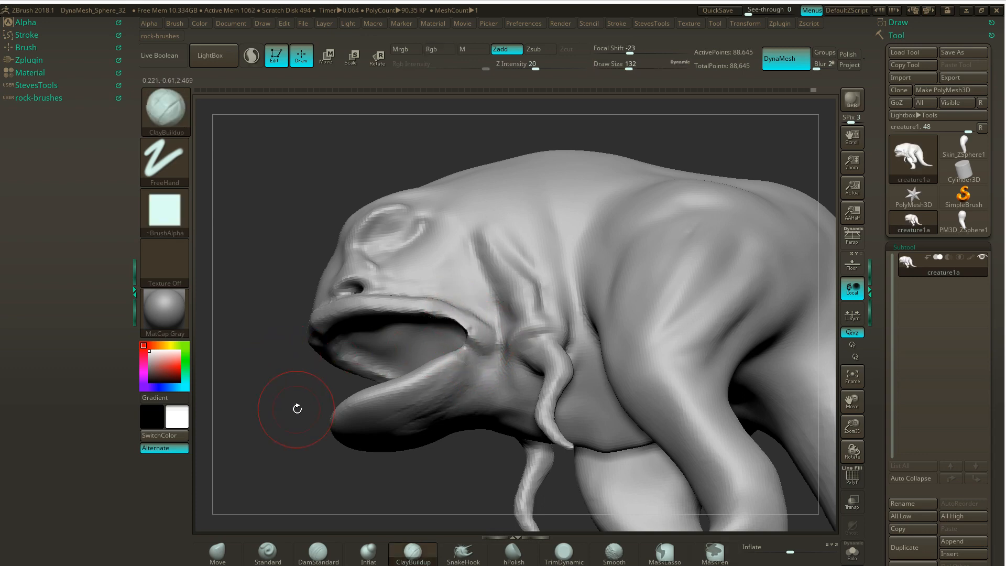
- Add ClayBuildup strokes to the inner mouth corner and the cheek behind it, and remesh with DynaMesh
mouse_move(299, 409)
left_mouse_down()
mouse_move(367, 393)
mouse_move(461, 330)
left_mouse_up()
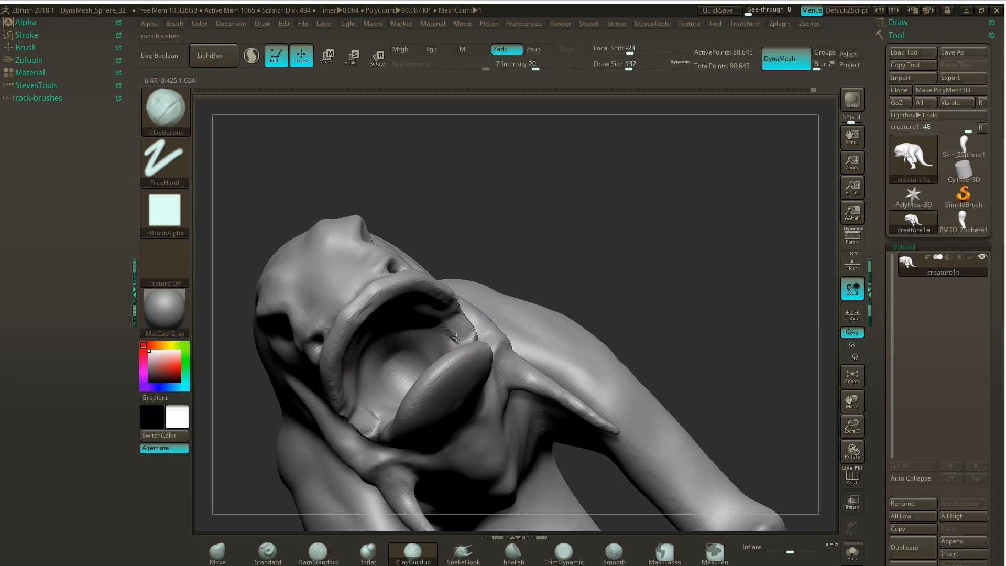
left_click_drag(456, 337, 463, 326)
left_click_drag(565, 226, 483, 281)
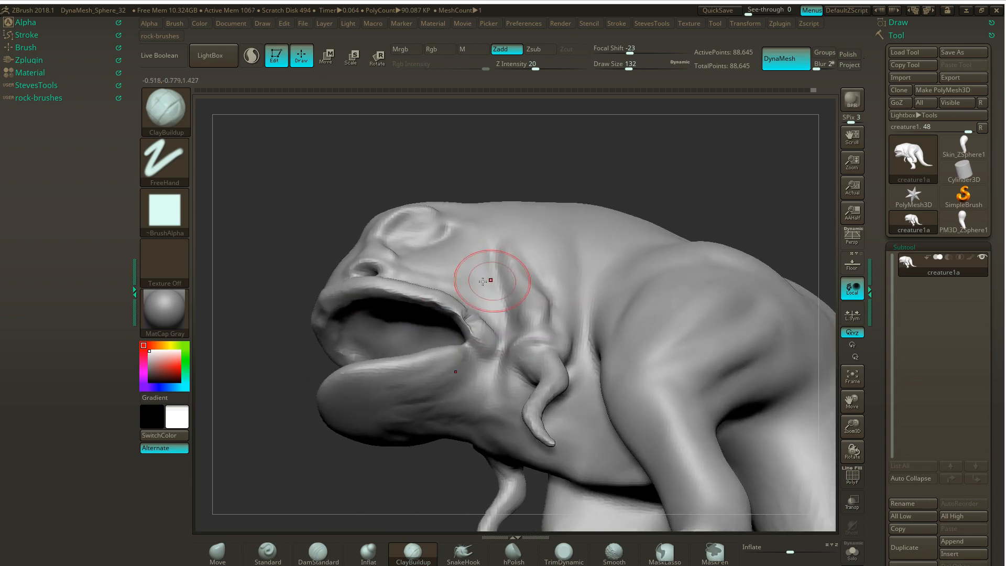
left_click_drag(320, 267, 278, 276)
left_click_drag(303, 348, 317, 365)
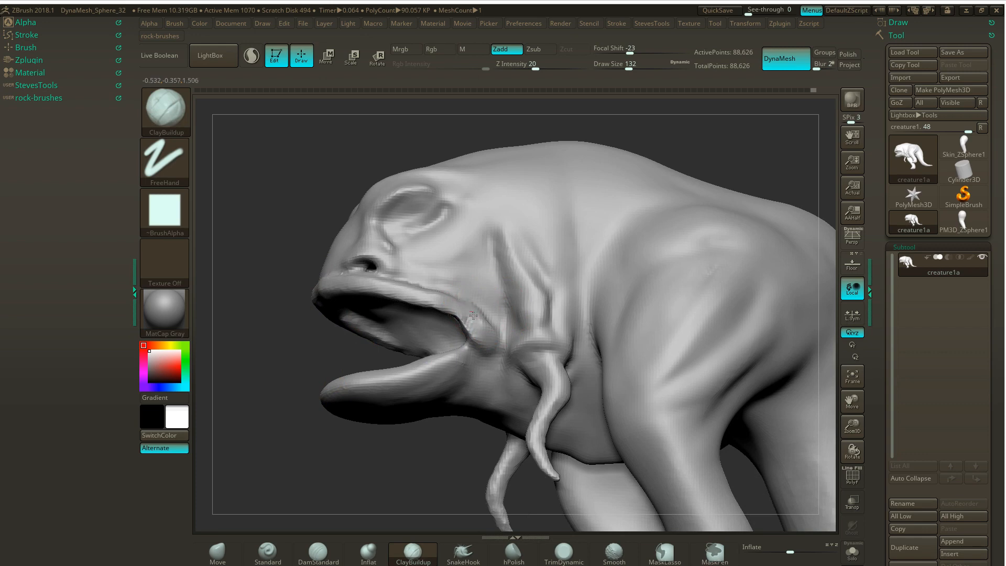
- Thicken the lip around the mouth corners with the Inflat brush and remesh the creature with DynaMesh
left_click_drag(308, 440, 336, 416)
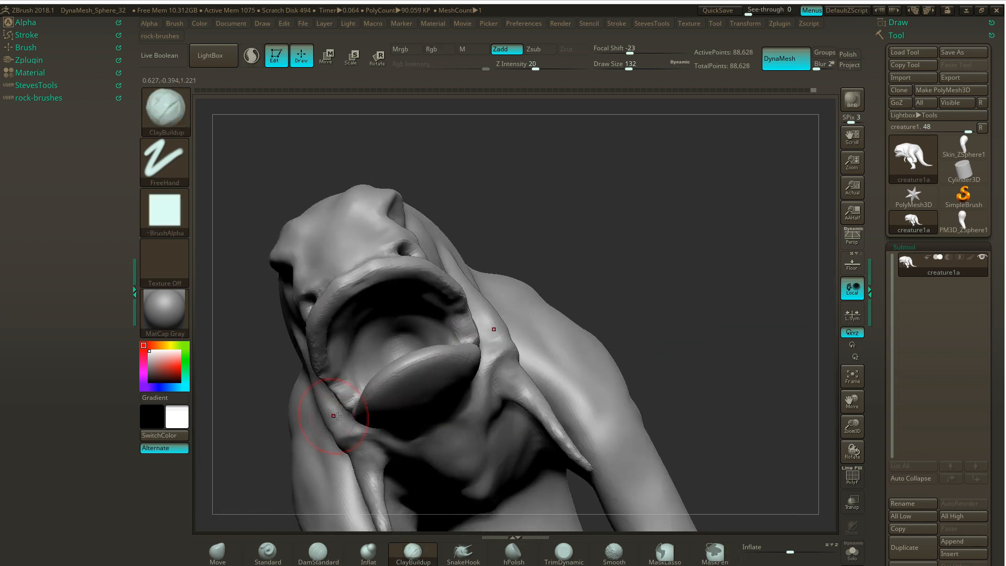
left_click(369, 553)
mouse_move(465, 404)
left_mouse_down()
mouse_move(499, 251)
mouse_move(464, 283)
left_mouse_up()
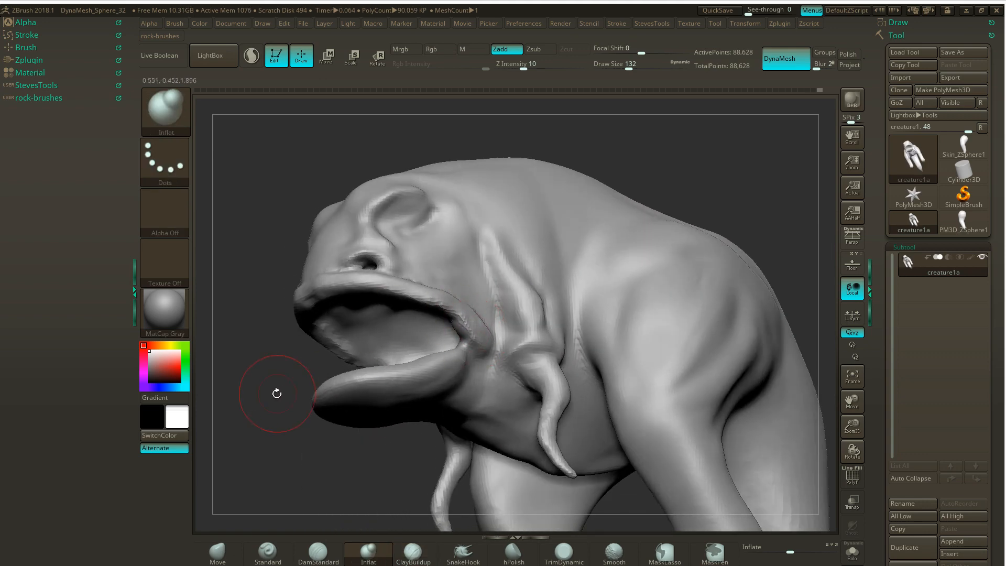
mouse_move(274, 393)
left_mouse_down()
mouse_move(300, 362)
mouse_move(427, 303)
left_mouse_up()
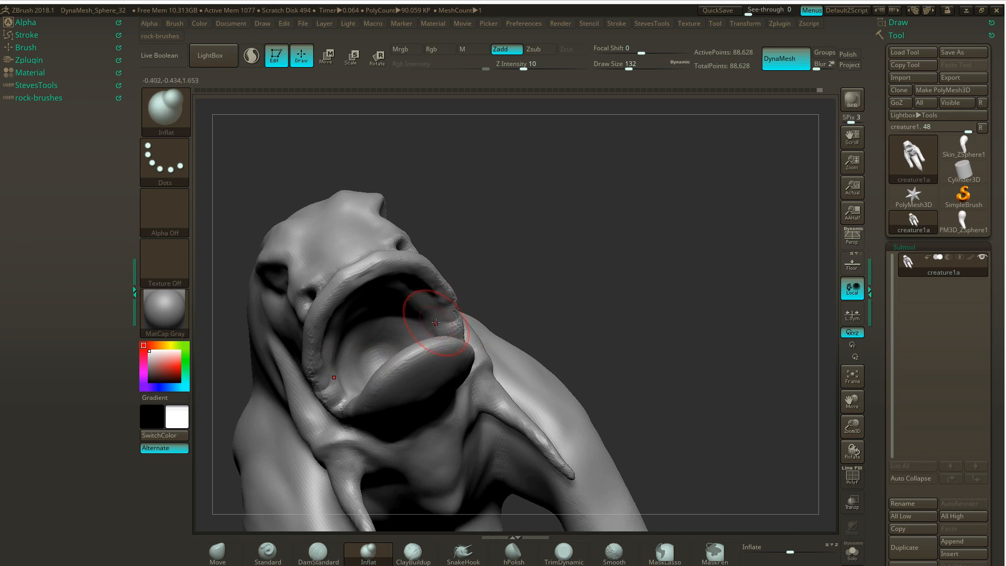
left_click_drag(519, 263, 465, 310)
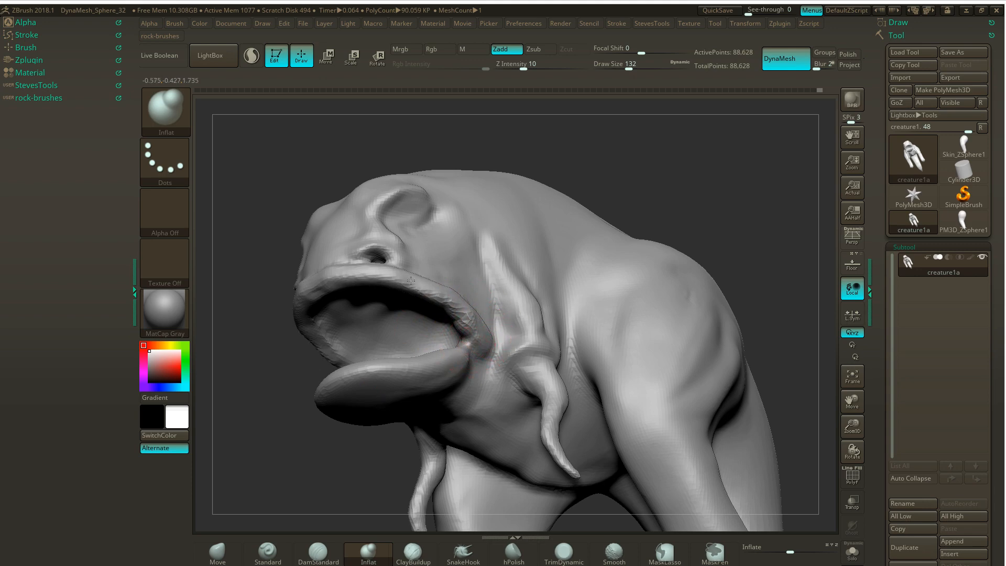
mouse_move(283, 355)
left_mouse_down()
mouse_move(297, 382)
mouse_move(264, 396)
mouse_move(268, 417)
mouse_move(224, 405)
mouse_move(294, 414)
mouse_move(252, 416)
mouse_move(278, 404)
left_mouse_up()
key("ctrl")
- Build up the back of the lower jaw at the mouth corners with ClayBuildup at draw size 83
key("s")
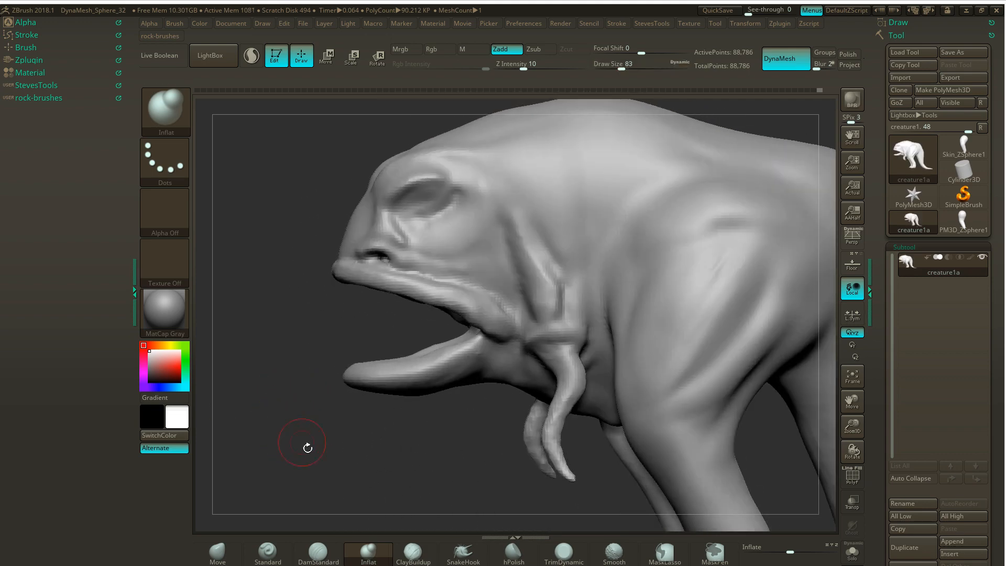
left_click(411, 550)
left_click_drag(406, 495, 455, 497)
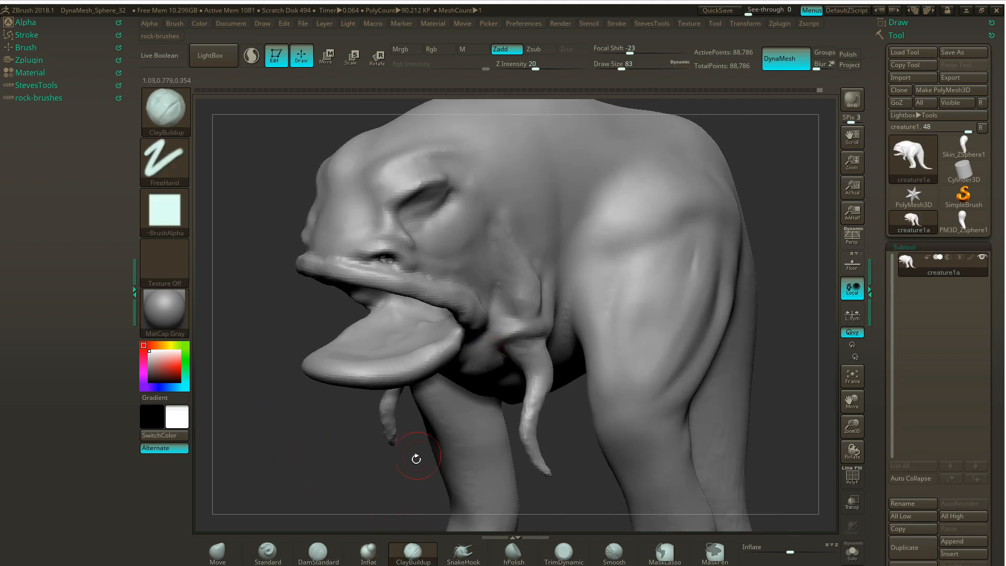
left_click_drag(415, 457, 400, 383)
mouse_move(487, 348)
left_mouse_down("ctrl")
mouse_move(500, 335)
mouse_move(438, 295)
mouse_move(499, 326)
mouse_move(510, 344)
left_mouse_up("ctrl")
left_click_drag(420, 461, 479, 336)
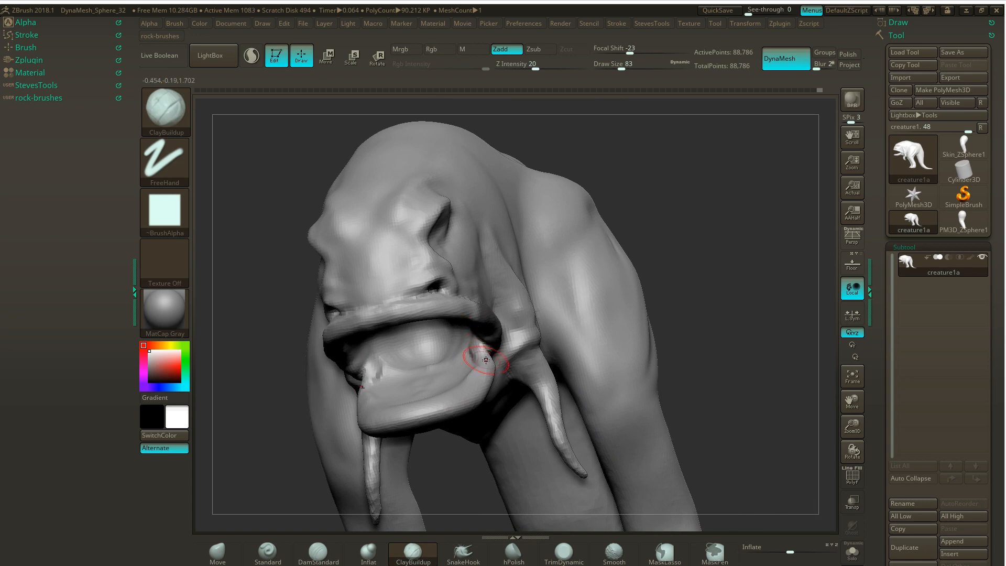
- Add ClayBuildup ridges connecting the lower jaw to the inner mouth corners and remesh with DynaMesh
left_click_drag(694, 287, 566, 269)
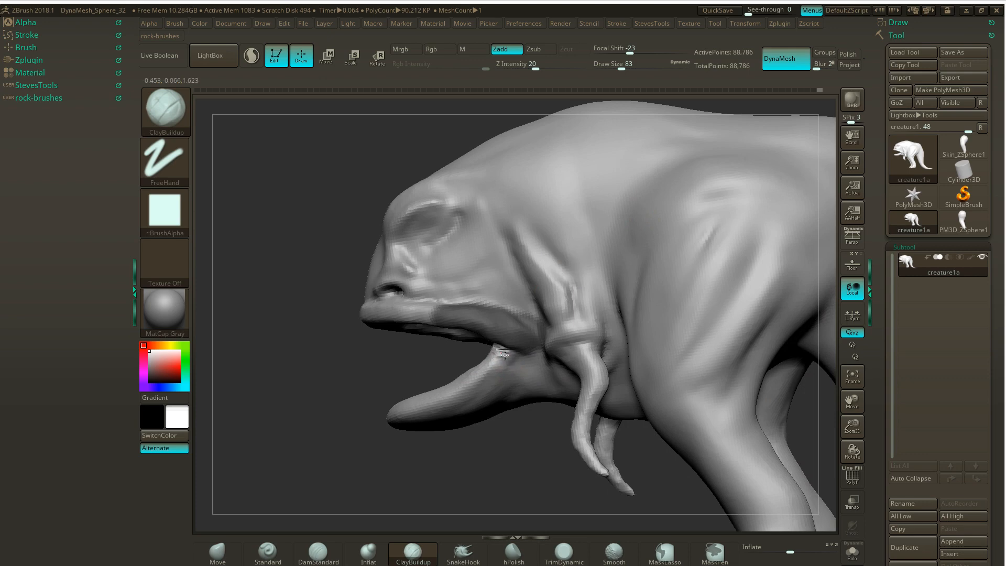
mouse_move(435, 378)
left_mouse_down()
mouse_move(489, 351)
mouse_move(475, 348)
left_mouse_up()
left_click_drag(691, 231, 786, 212)
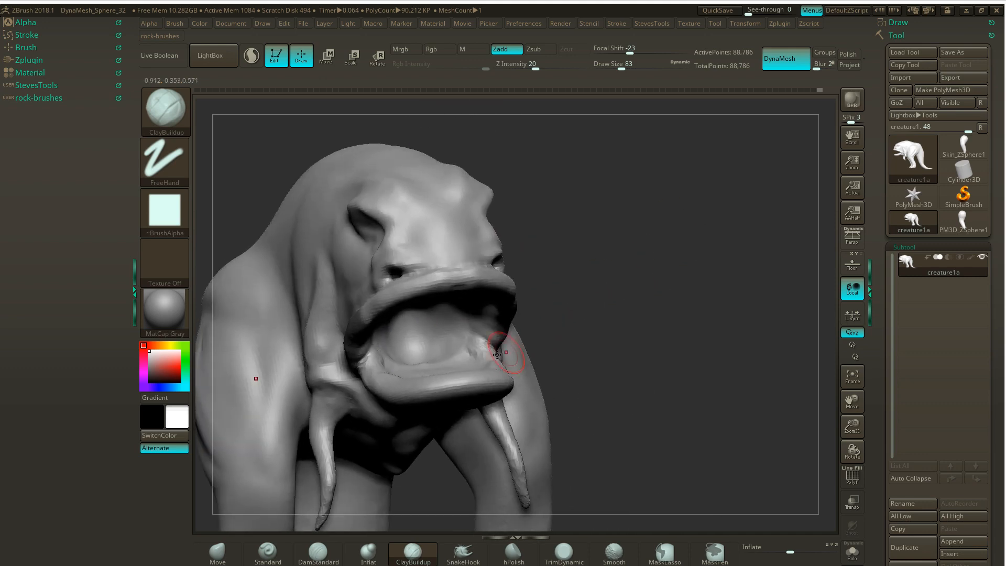
mouse_move(466, 316)
left_mouse_down()
mouse_move(470, 341)
mouse_move(460, 356)
left_mouse_up()
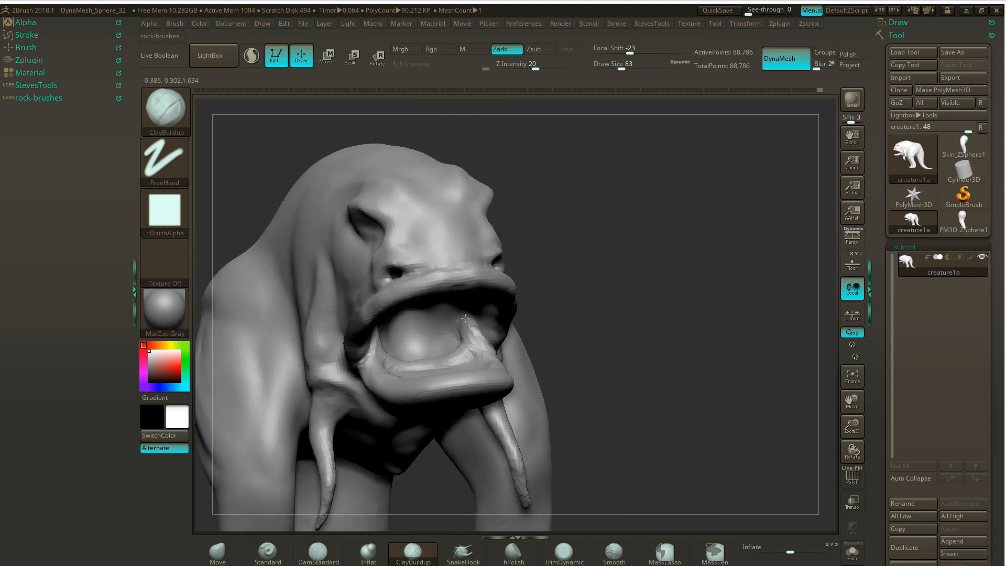
mouse_move(636, 215)
left_mouse_down()
mouse_move(313, 344)
mouse_move(340, 363)
left_mouse_up()
mouse_move(451, 371)
left_mouse_down("shift")
mouse_move(471, 374)
mouse_move(413, 402)
left_mouse_up("shift")
left_click_drag(362, 431, 371, 474)
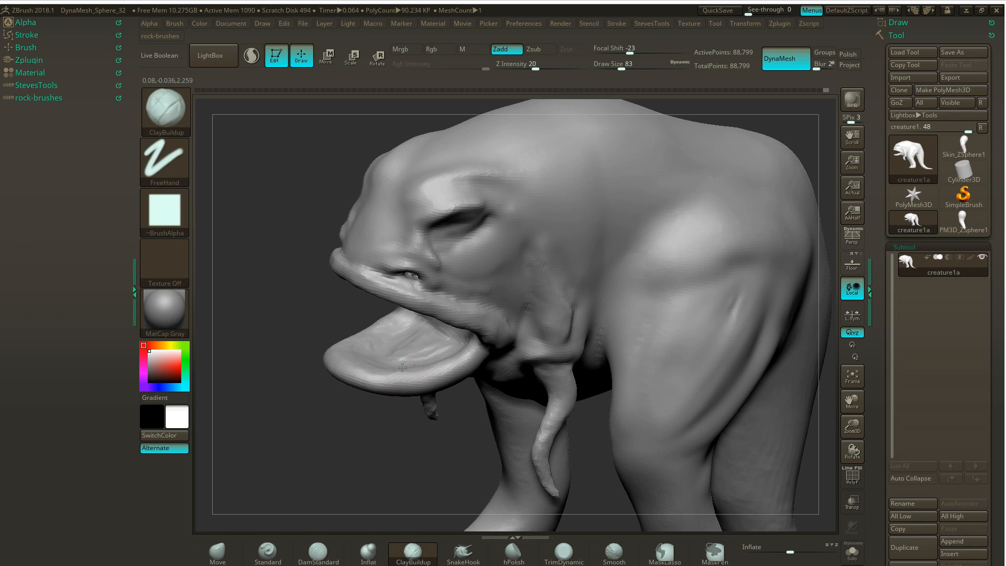
- Sculpt the floor of the mouth and a raised lip along the lower jaw's rim with ClayBuildup
mouse_move(402, 367)
left_mouse_down()
mouse_move(442, 359)
mouse_move(415, 348)
left_mouse_up()
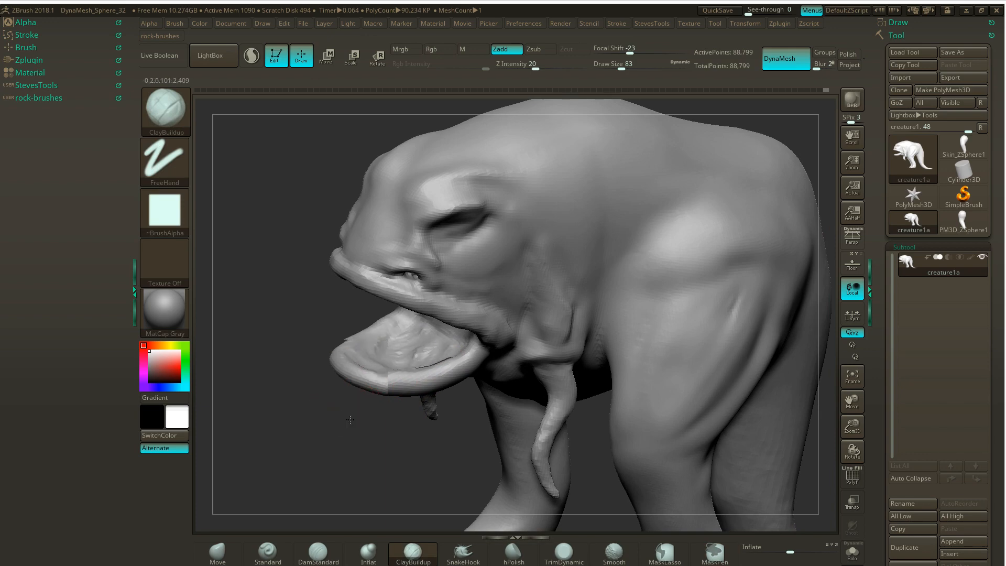
left_click_drag(350, 418, 361, 479)
mouse_move(433, 389)
left_mouse_down()
mouse_move(388, 385)
mouse_move(376, 349)
mouse_move(382, 386)
mouse_move(427, 368)
left_mouse_up()
left_click_drag(317, 431, 318, 391)
mouse_move(449, 382)
left_mouse_down()
mouse_move(474, 390)
mouse_move(394, 373)
mouse_move(420, 368)
mouse_move(442, 387)
left_mouse_up()
left_click_drag(294, 433, 247, 415)
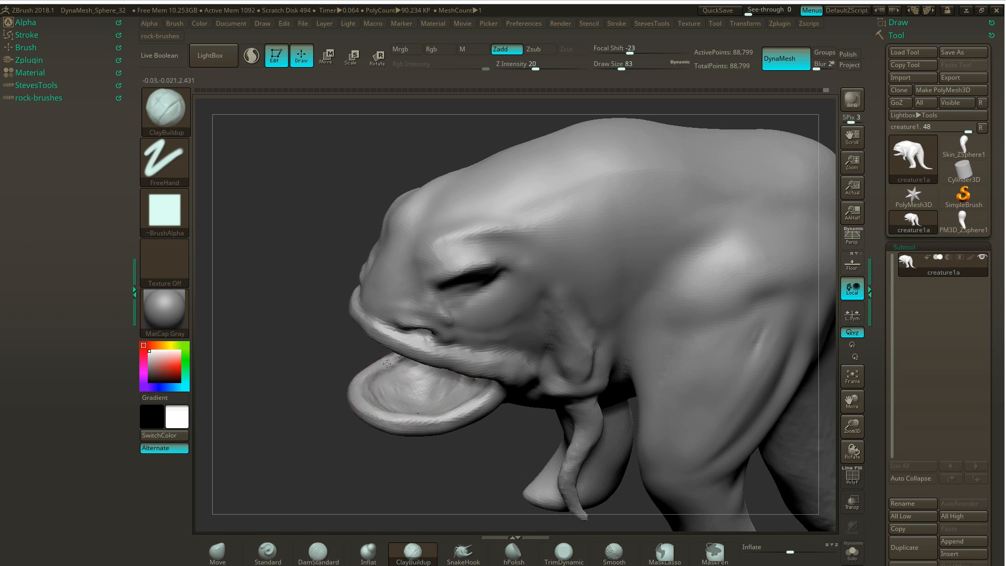
- Refine the upper lip and the outer edge of the lower jaw with ClayBuildup strokes, and remesh with DynaMesh
right_click_drag(370, 360, 405, 286)
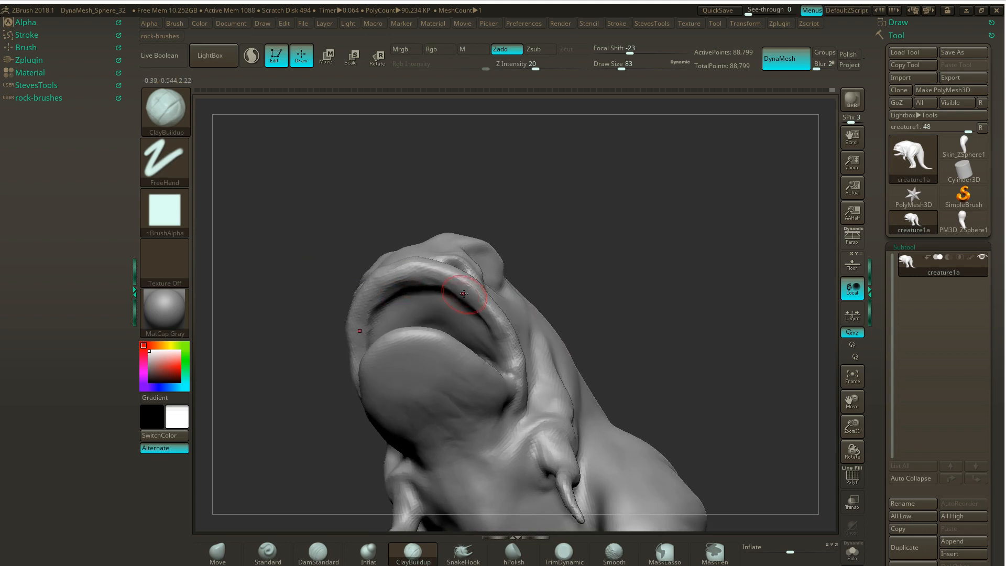
mouse_move(557, 195)
right_mouse_down()
mouse_move(534, 283)
mouse_move(566, 193)
mouse_move(579, 189)
right_mouse_up()
mouse_move(595, 247)
right_mouse_down()
mouse_move(456, 337)
mouse_move(269, 359)
mouse_move(277, 350)
right_mouse_up()
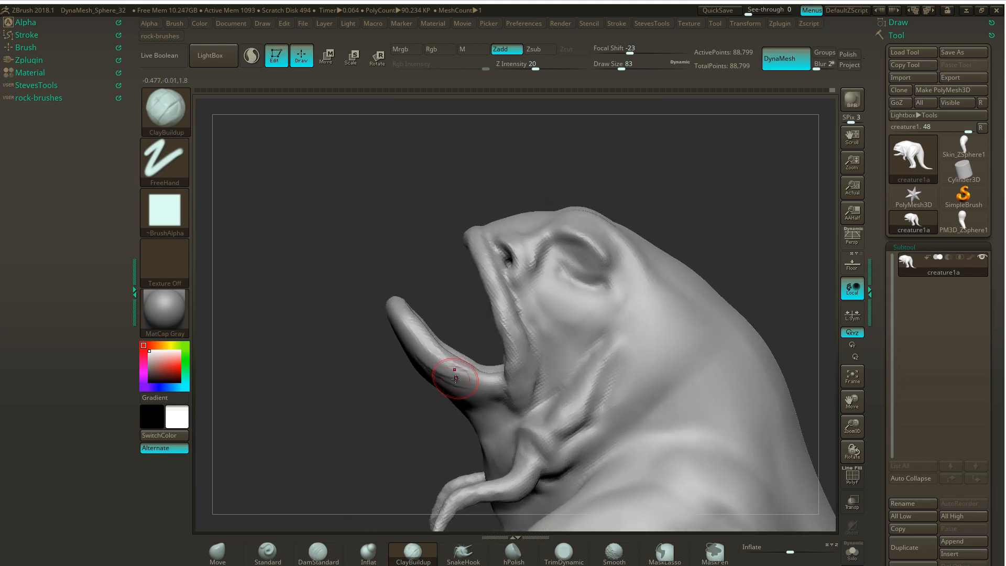
mouse_move(425, 352)
left_mouse_down()
mouse_move(397, 310)
mouse_move(461, 373)
mouse_move(423, 352)
left_mouse_up()
mouse_move(380, 288)
right_mouse_down()
mouse_move(460, 259)
mouse_move(399, 318)
right_mouse_up()
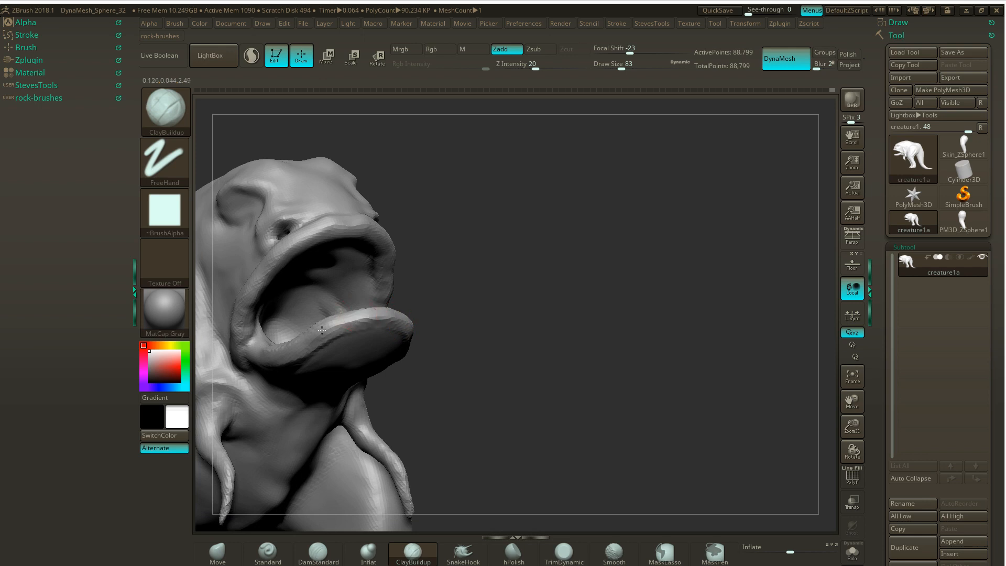
right_click_drag(447, 289, 480, 294)
- Smooth the underside of the lower jaw where it meets the throat
key("shift")
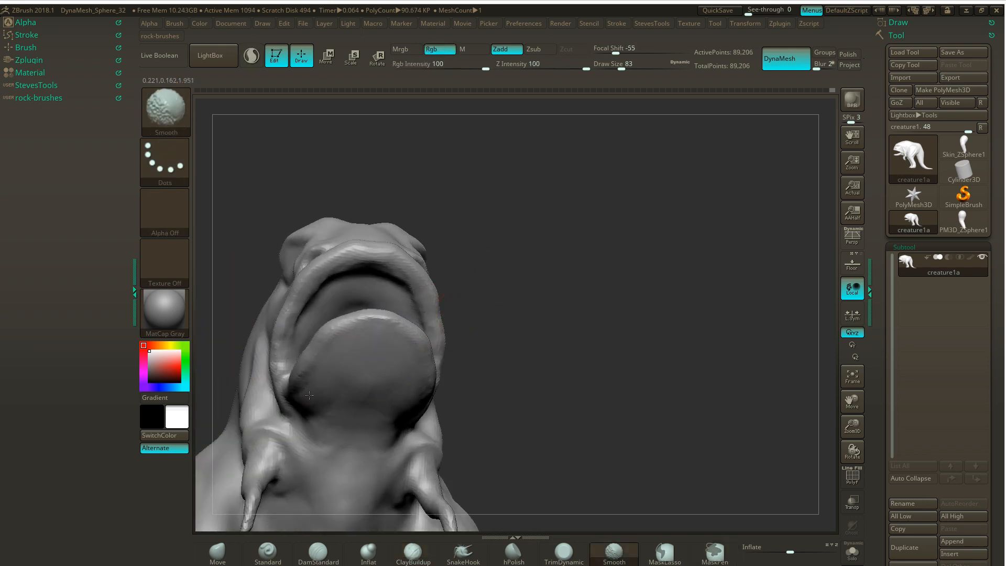
left_click_drag(401, 396, 423, 411, "shift")
mouse_move(503, 256)
left_mouse_down()
mouse_move(512, 247)
mouse_move(471, 226)
mouse_move(590, 204)
mouse_move(610, 244)
mouse_move(620, 236)
mouse_move(604, 215)
mouse_move(598, 268)
mouse_move(571, 262)
left_mouse_up()
key("shift")
mouse_move(705, 236)
left_mouse_down("alt")
mouse_move(658, 287)
mouse_move(626, 211)
mouse_move(723, 216)
mouse_move(669, 218)
left_mouse_up("alt")
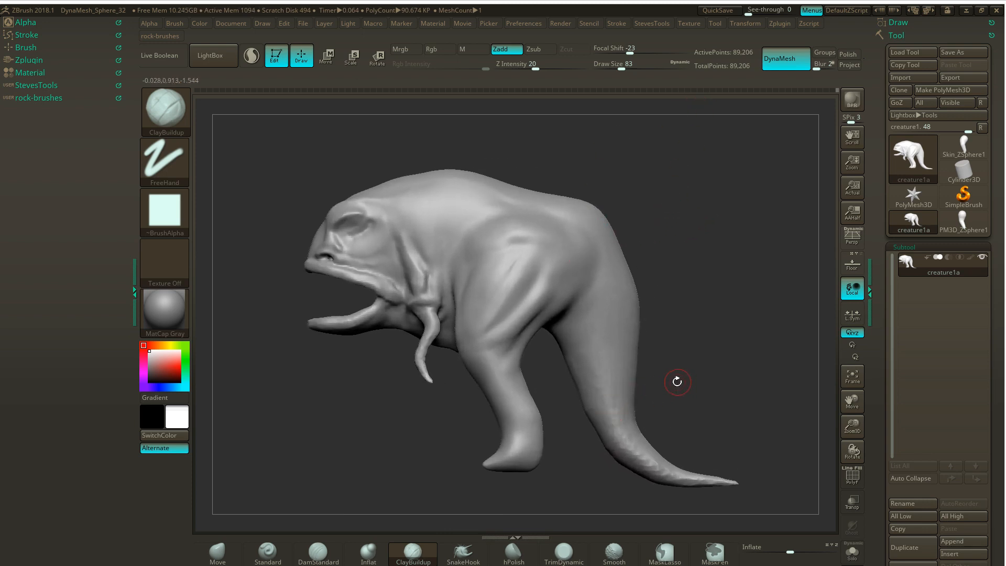
- Switch to the Move brush at draw size 372 and mask a rectangular area over the face and shoulder in side view
left_click_drag(677, 382, 680, 371)
mouse_move(703, 350)
left_mouse_down()
mouse_move(685, 332)
mouse_move(692, 326)
mouse_move(678, 292)
mouse_move(663, 305)
left_mouse_up()
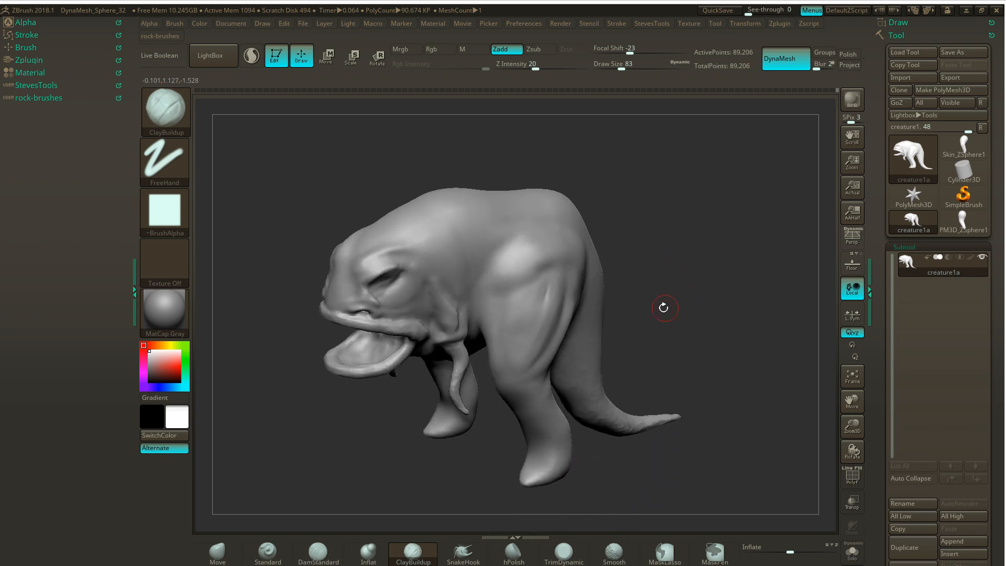
key("shift")
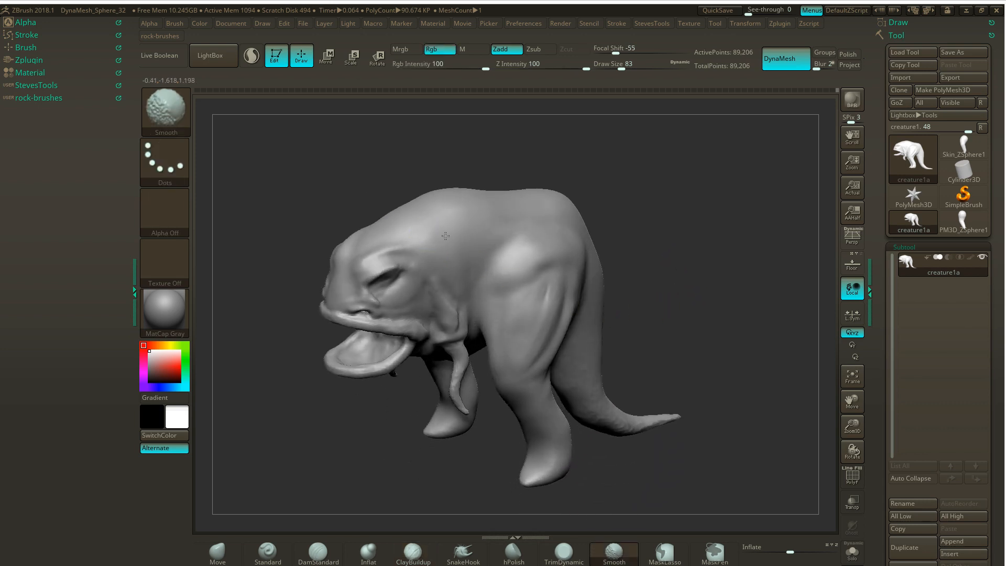
mouse_move(634, 193)
left_mouse_down()
mouse_move(676, 163)
mouse_move(671, 149)
left_mouse_up()
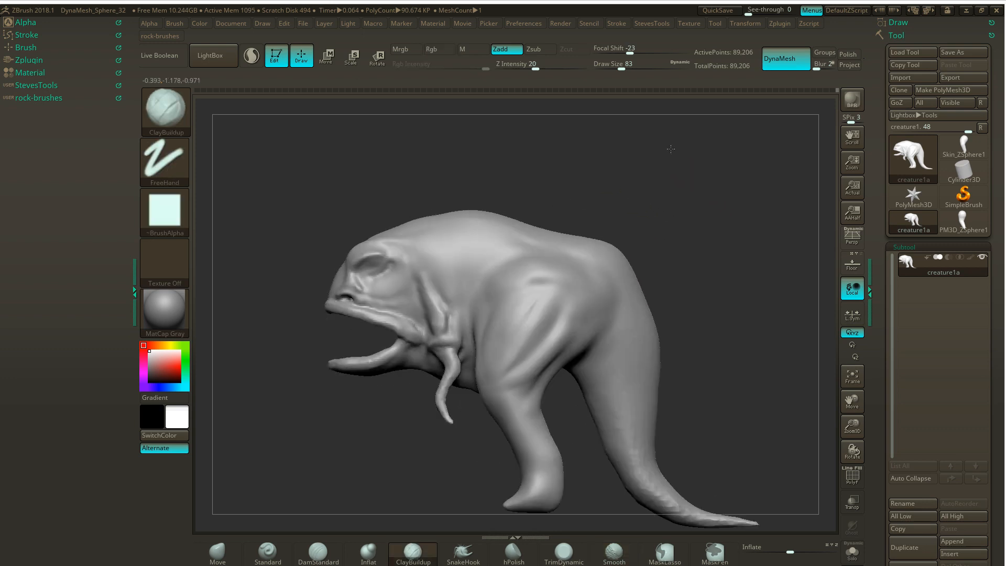
key("s")
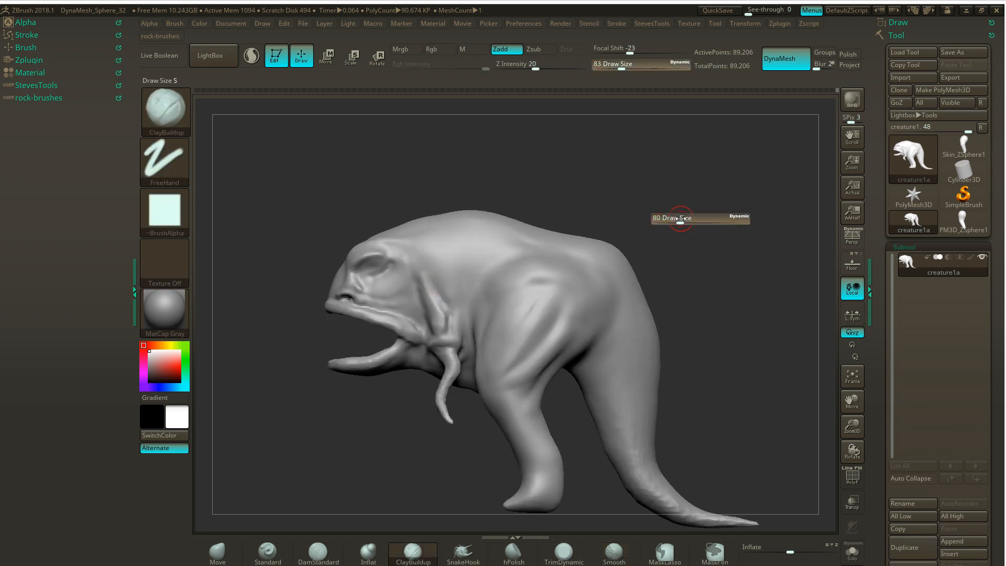
left_click_drag(711, 217, 710, 217)
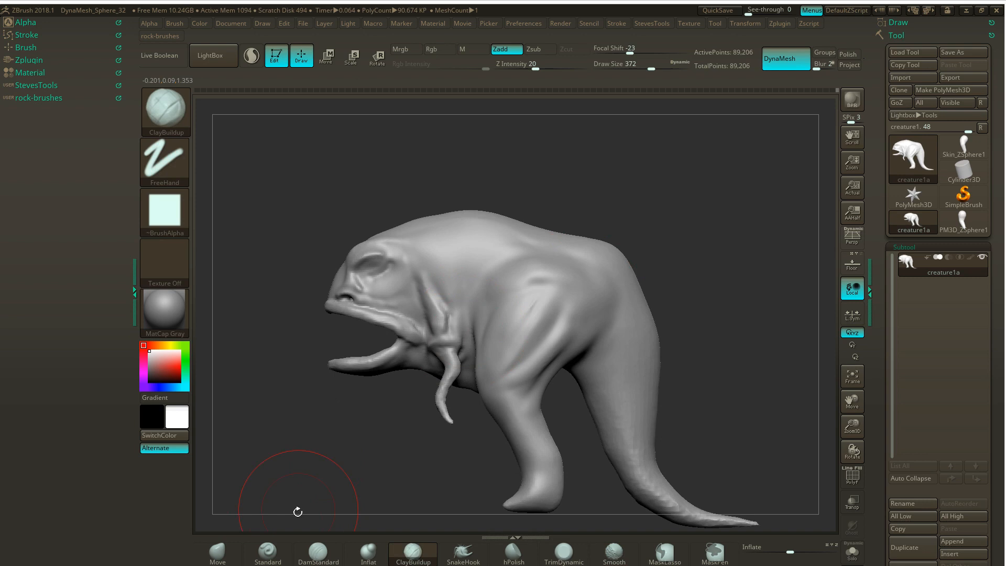
left_click(218, 551)
mouse_move(294, 243)
left_mouse_down("ctrl")
mouse_move(447, 286)
mouse_move(524, 340)
mouse_move(554, 348)
mouse_move(584, 338)
left_mouse_up("ctrl")
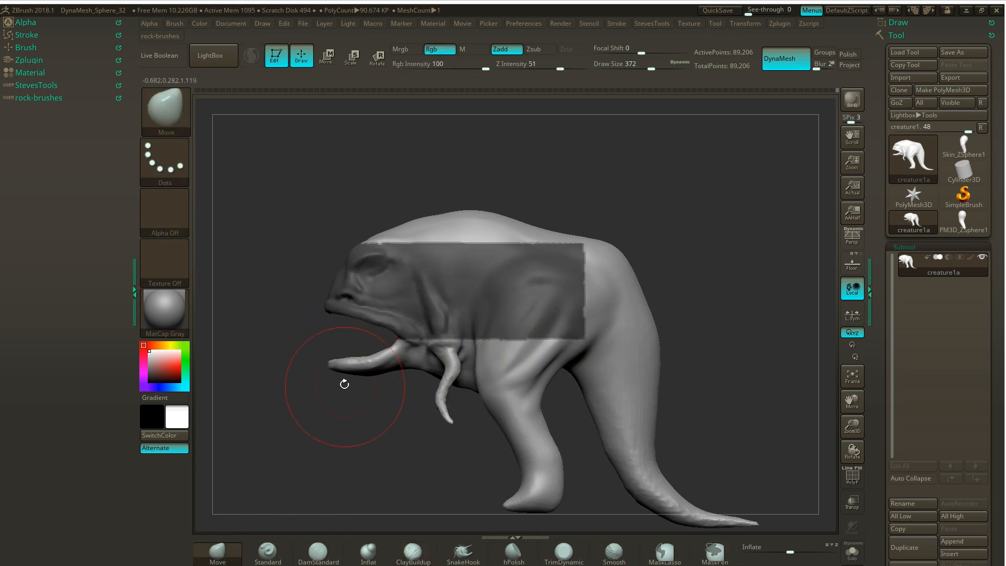
- Reshape the front of the lower jaw with the Move brush and clear the mask
left_click_drag(337, 368, 366, 371)
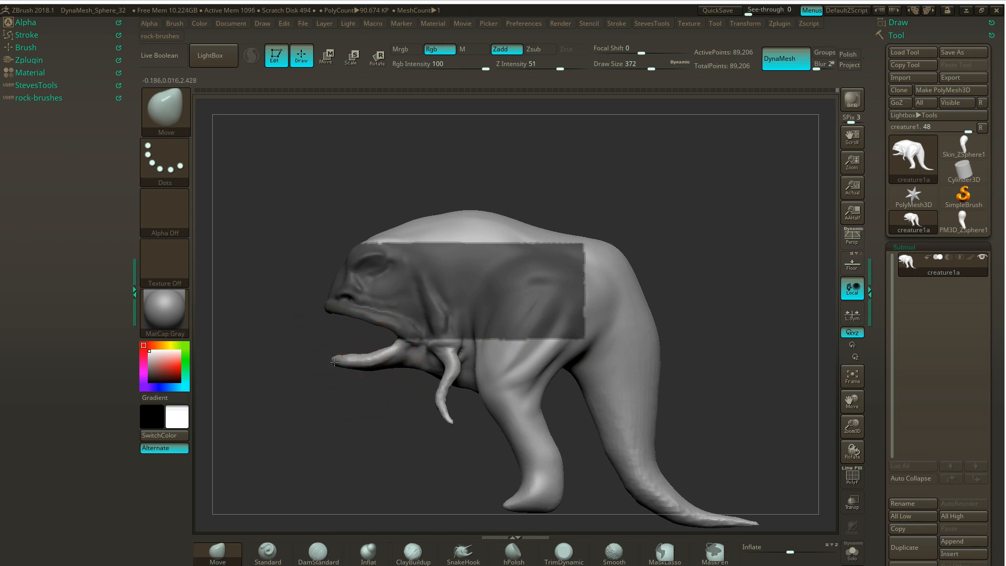
left_click_drag(323, 389, 501, 277)
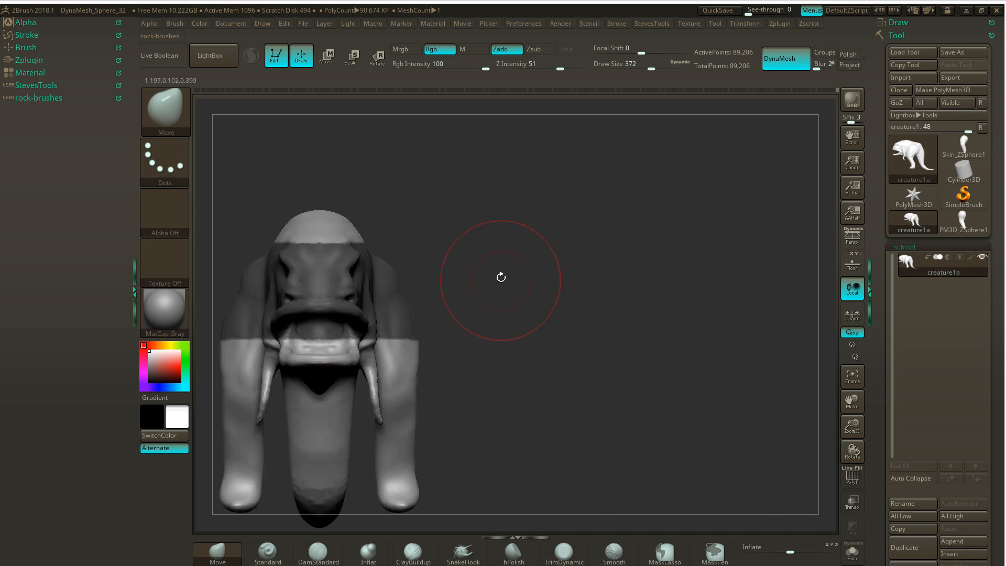
mouse_move(463, 245)
left_mouse_down("alt")
mouse_move(599, 253)
mouse_move(456, 214)
left_mouse_up("alt")
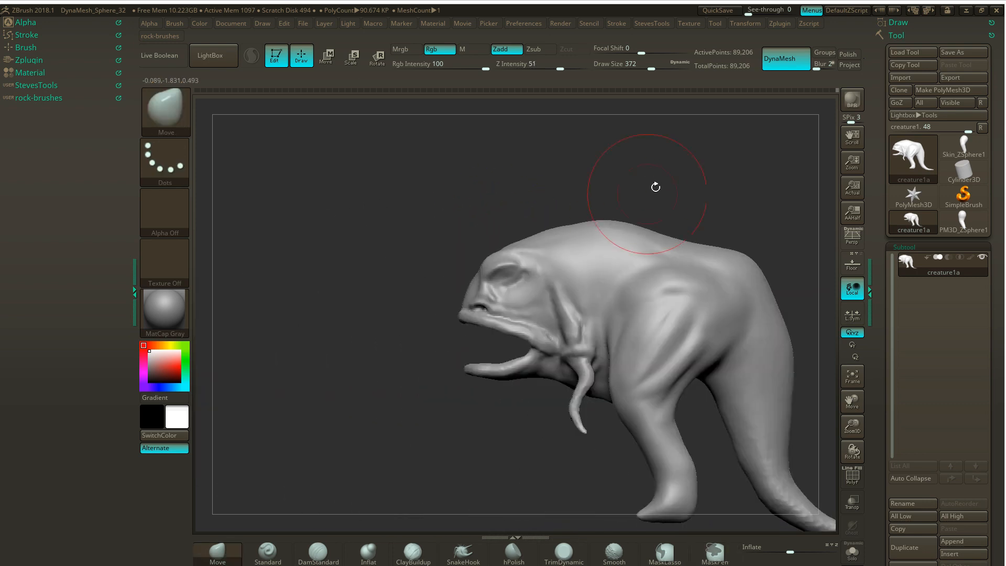
- Check the whole creature's side silhouette and switch to the concept drawing in Windows Photo Viewer for comparison
left_click_drag(649, 173, 466, 160, "alt")
mouse_move(595, 175)
left_mouse_down("alt")
mouse_move(542, 180)
mouse_move(620, 191)
left_mouse_up("alt")
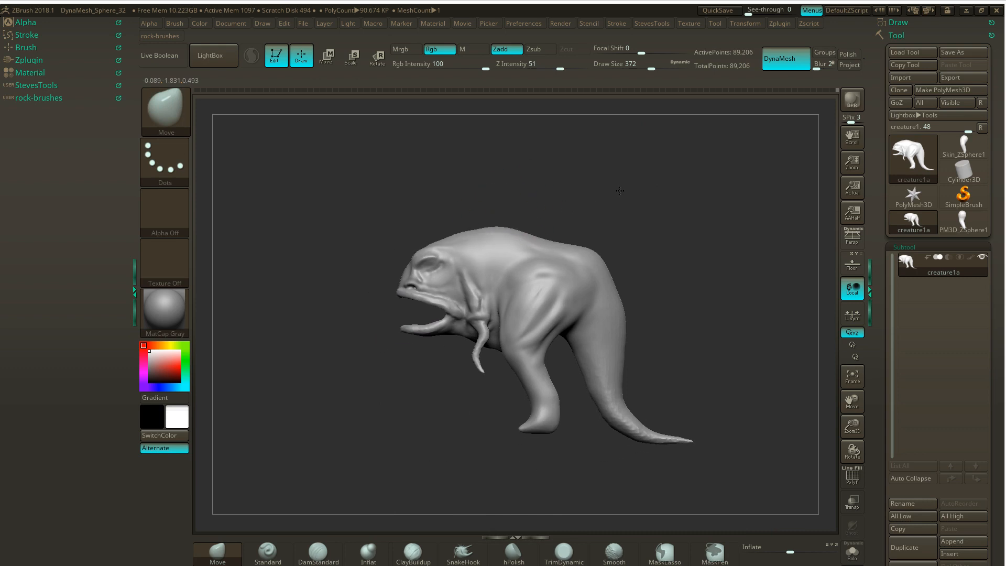
left_click_drag(637, 228, 616, 222)
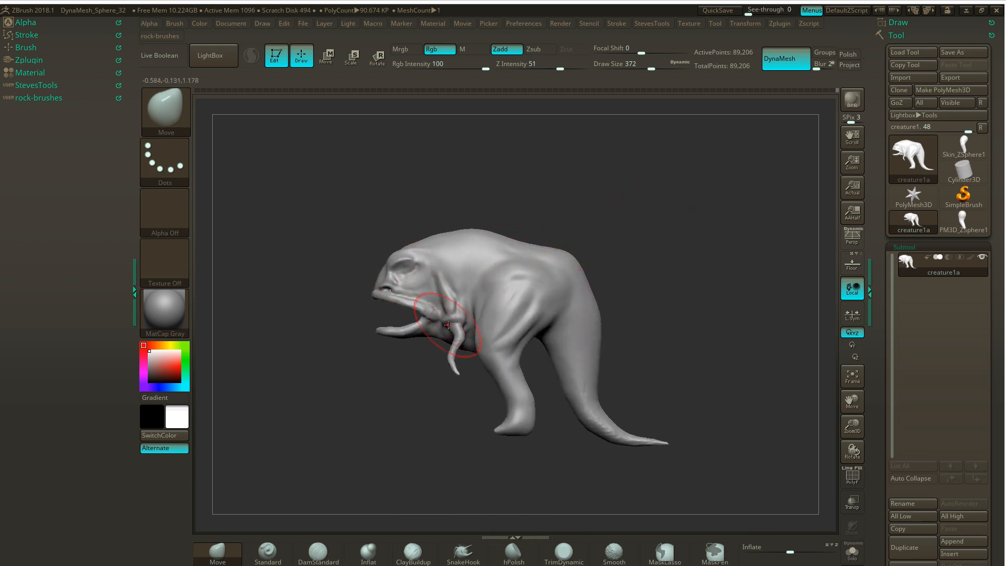
left_click_drag(613, 216, 611, 220)
key("alt+Tab")
key("alt+Tab")
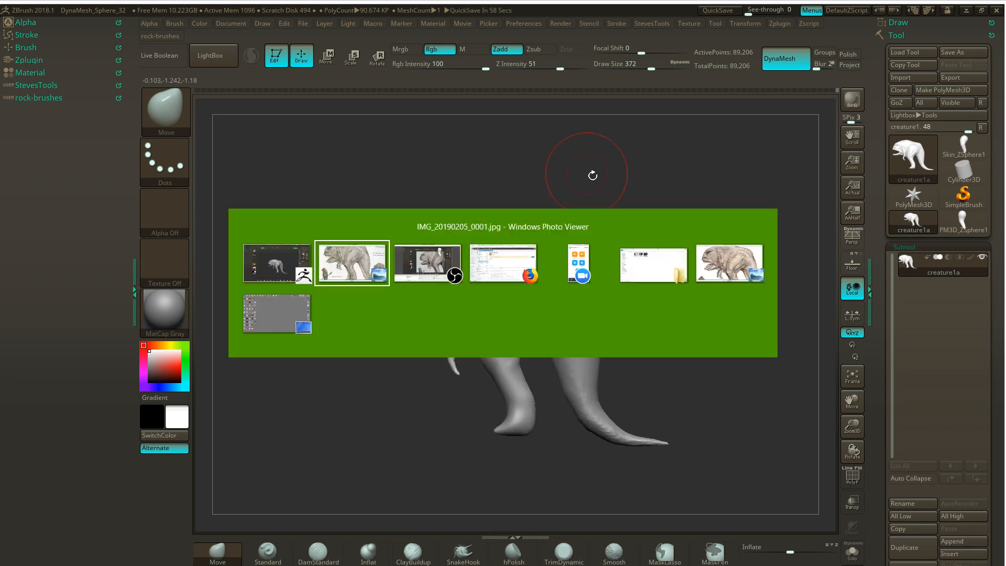